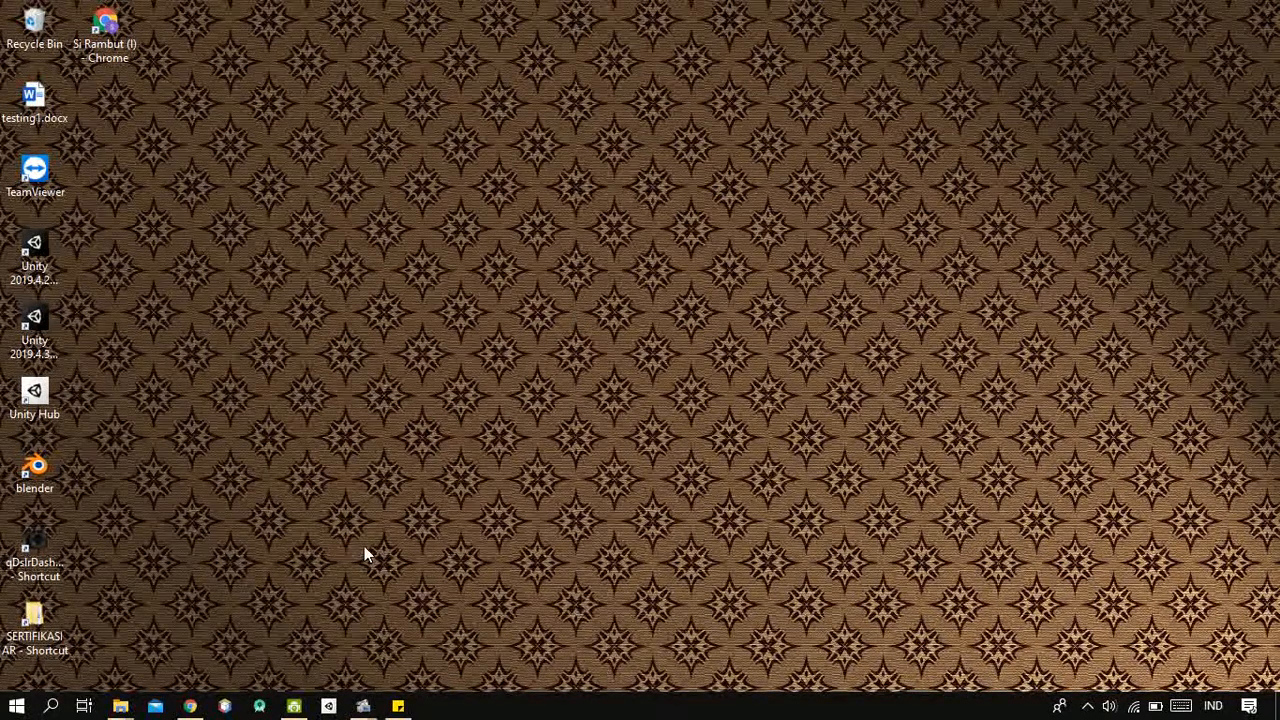
# Open Unity Hub and create a new 3D project named "Ar Kursi"
pyautogui.click(333, 706)
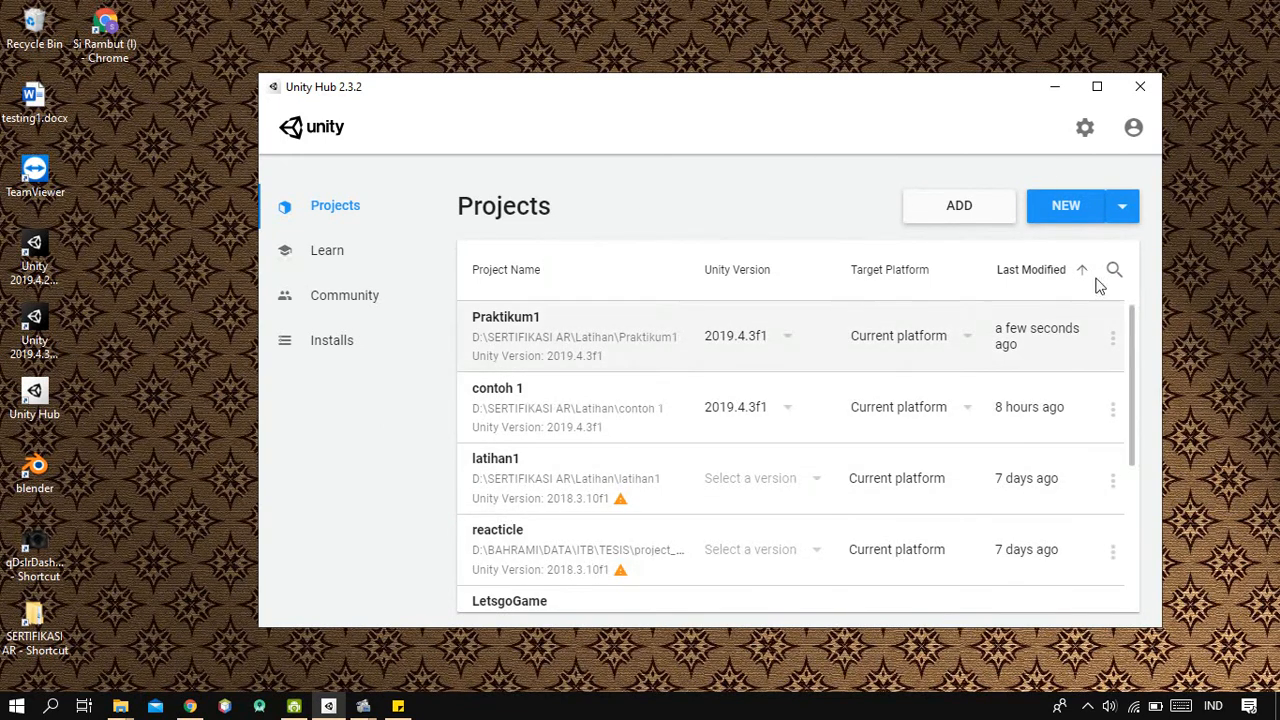
pyautogui.click(1064, 212)
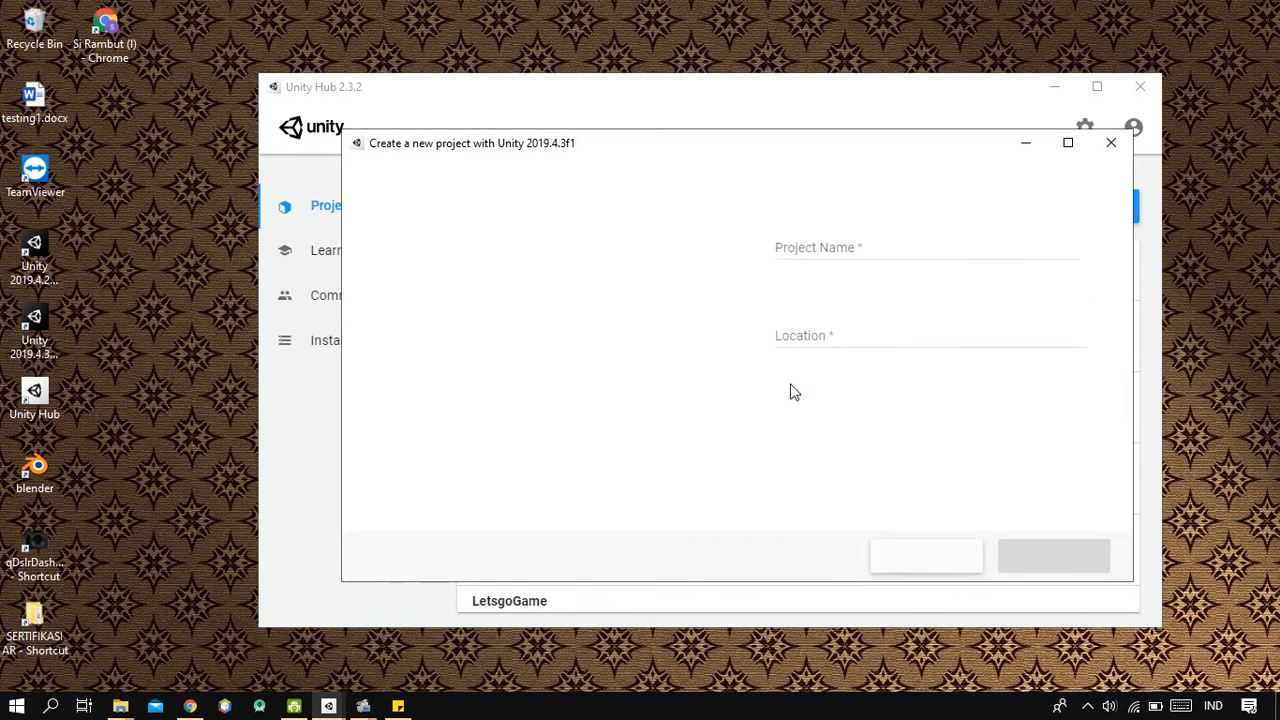
pyautogui.click(826, 252)
pyautogui.moveTo(928, 249); pyautogui.dragTo(637, 257)
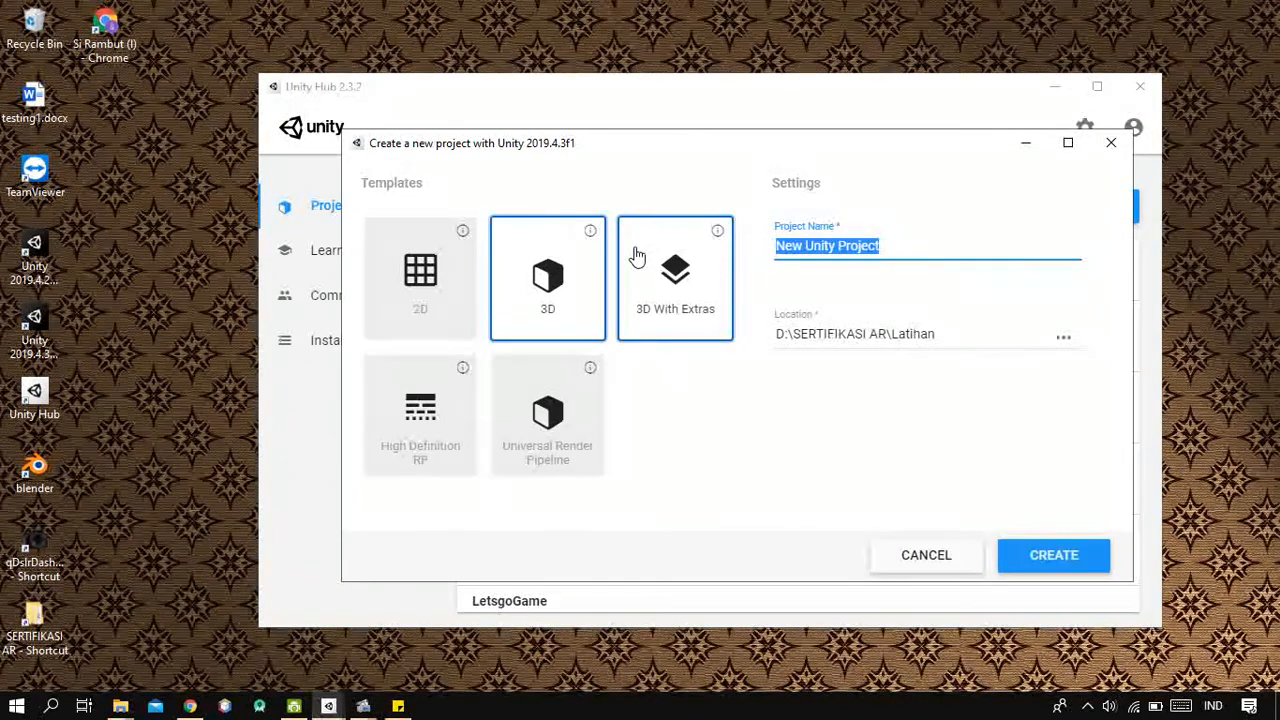
pyautogui.write('Ar')
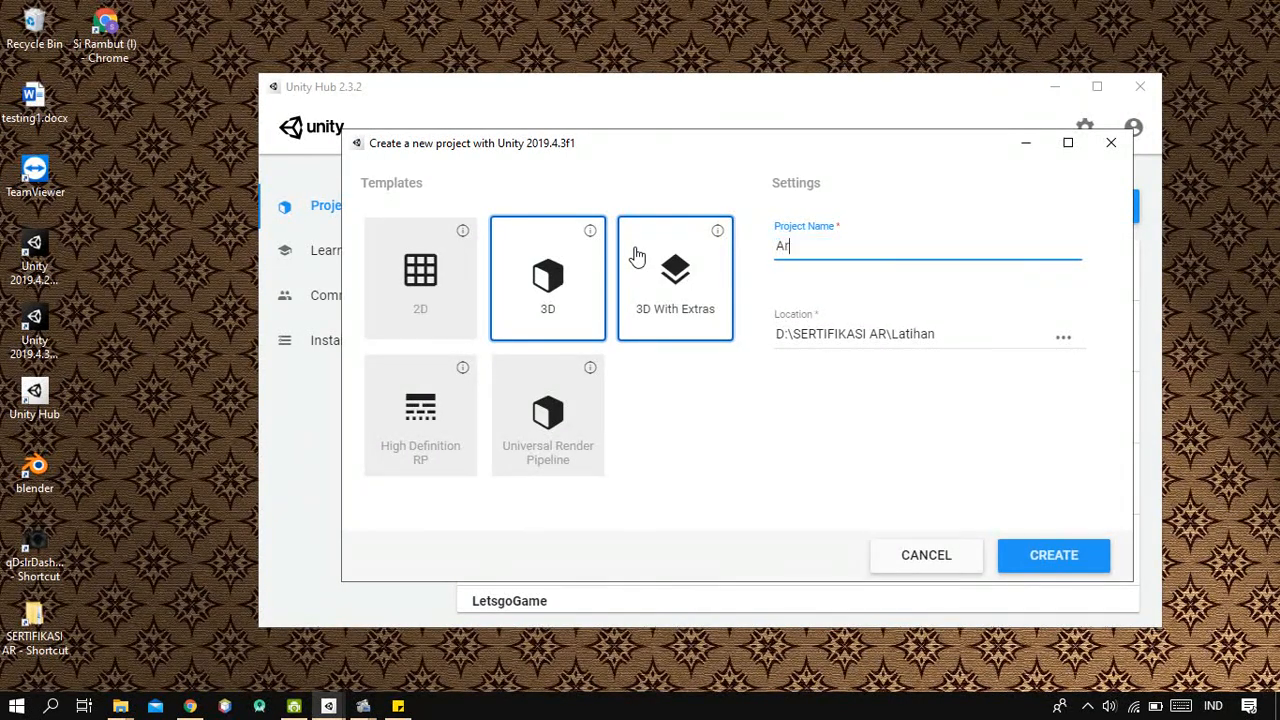
pyautogui.write(' Kursi')
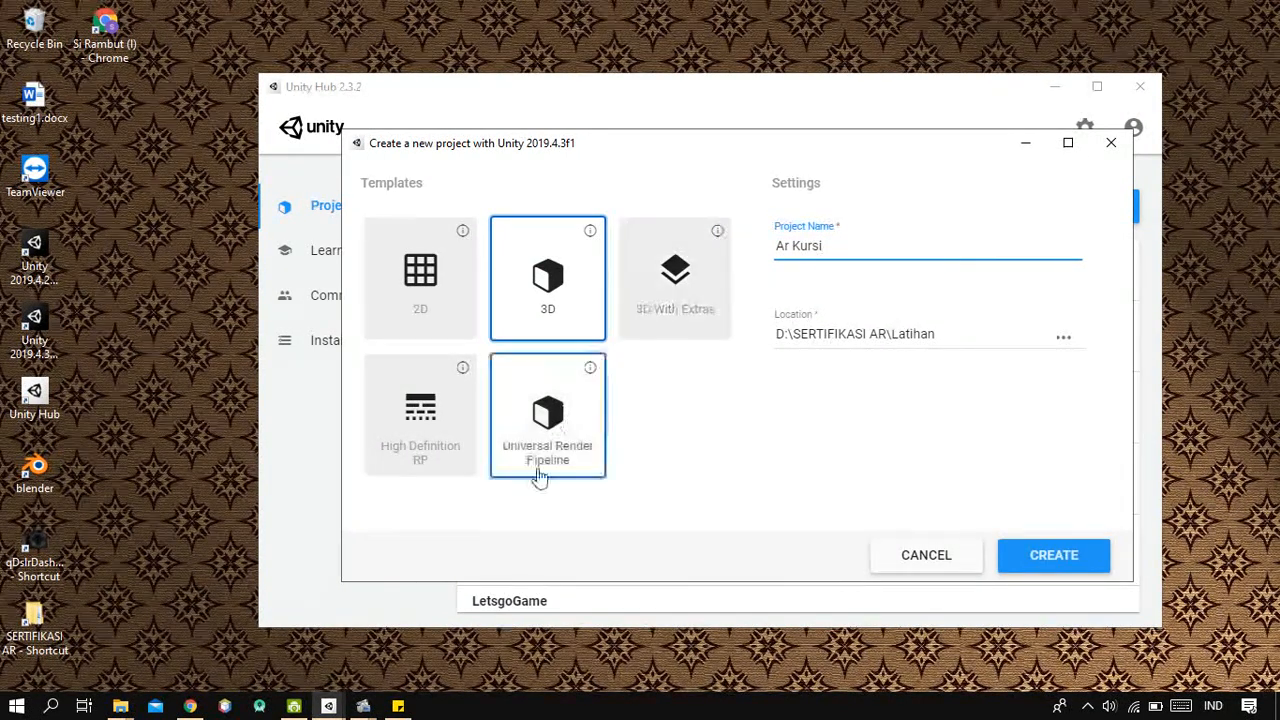
pyautogui.click(1055, 557)
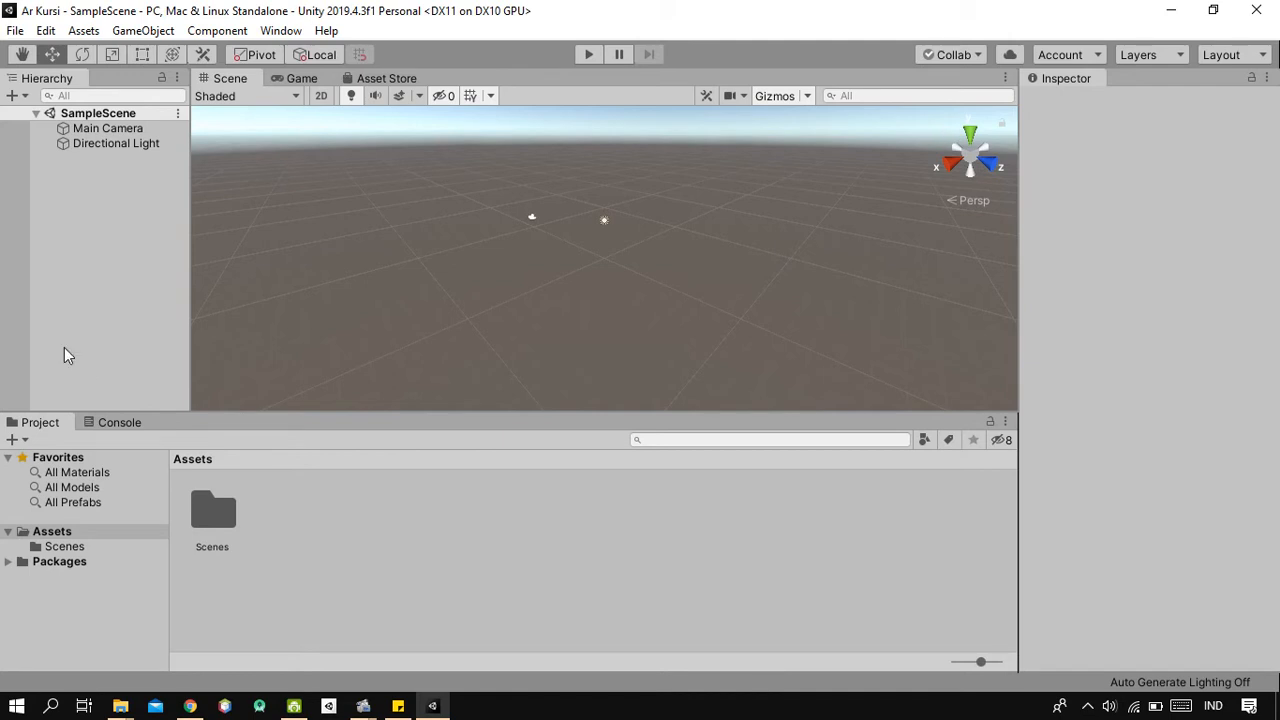
# Switch the project's build platform to Android in the build settings
pyautogui.click(17, 34)
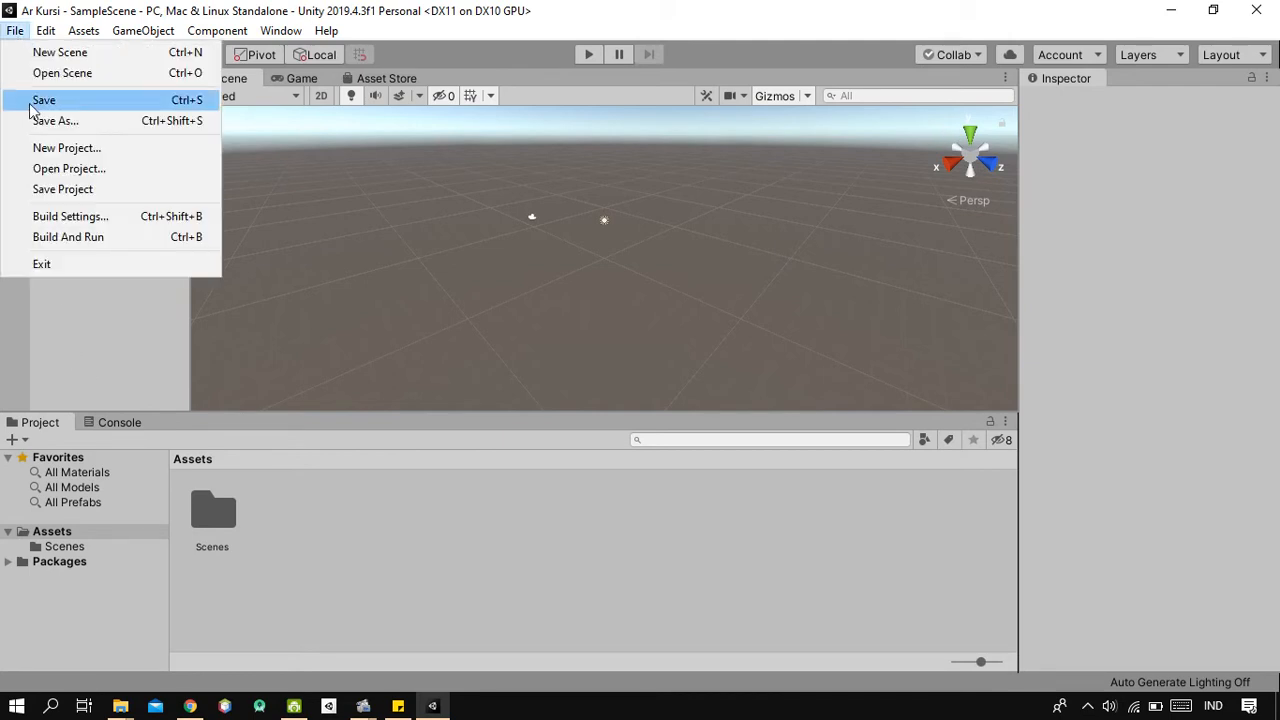
pyautogui.click(62, 219)
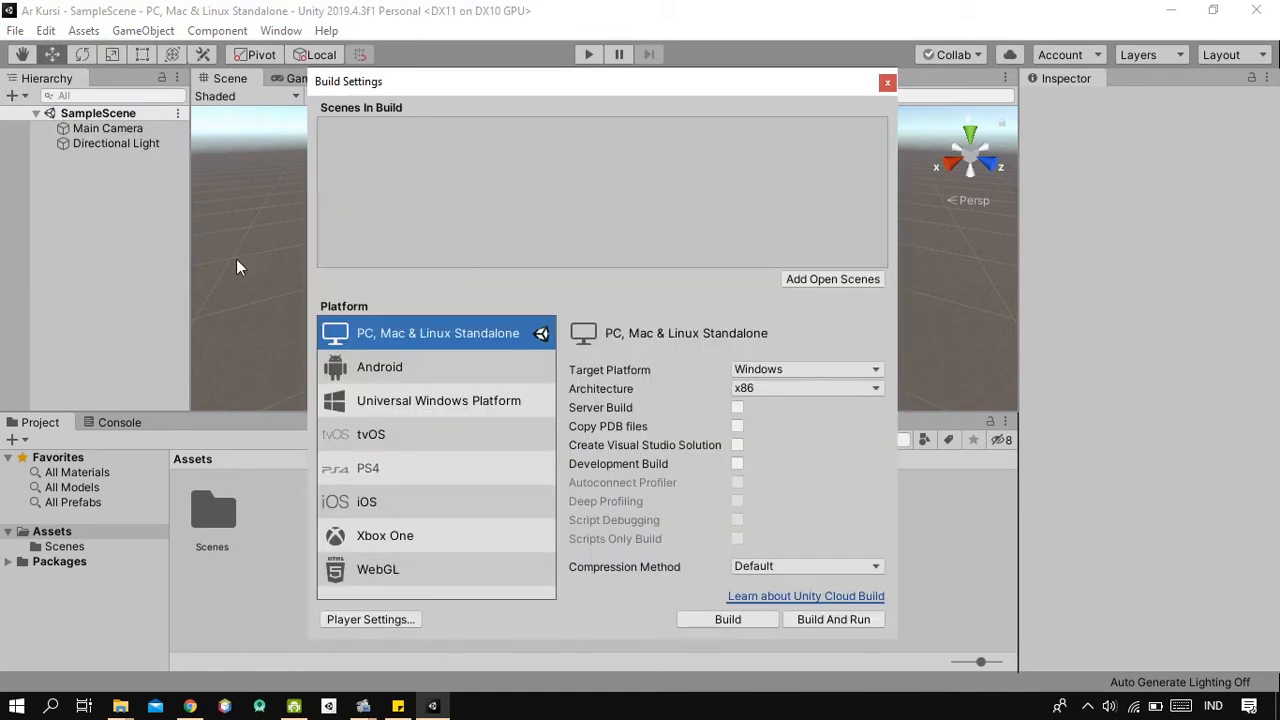
pyautogui.click(518, 371)
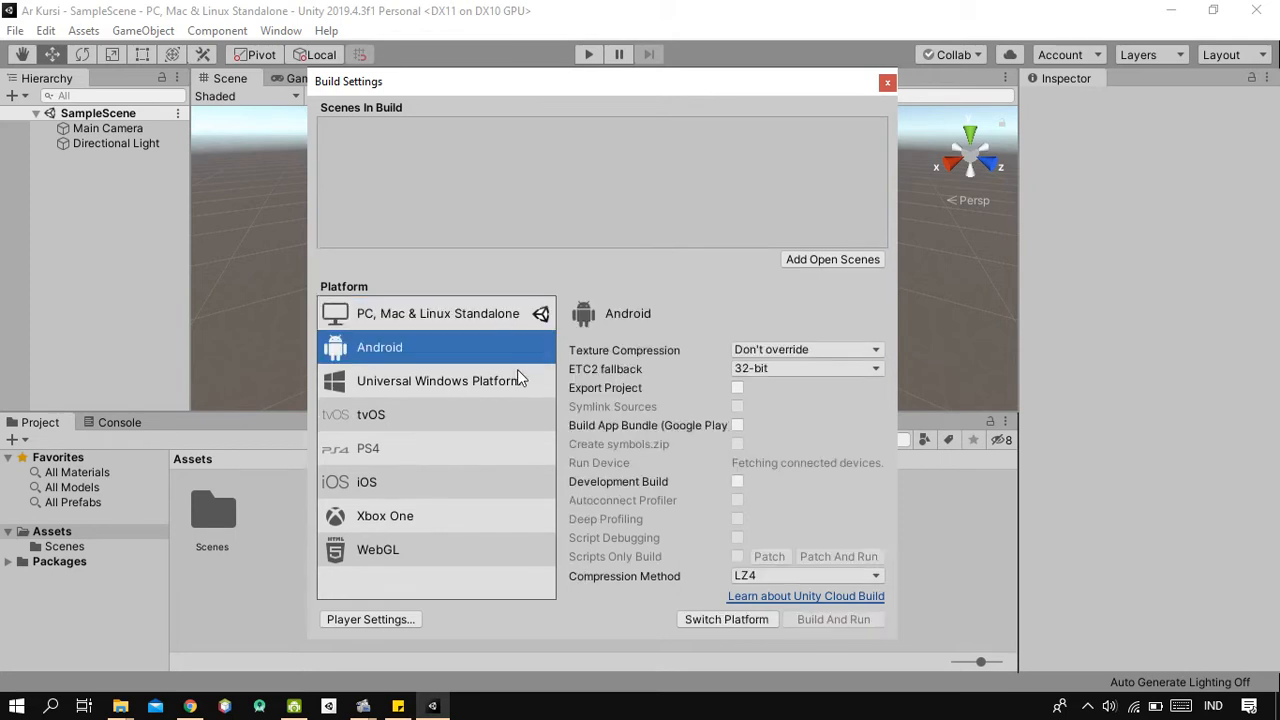
pyautogui.click(702, 621)
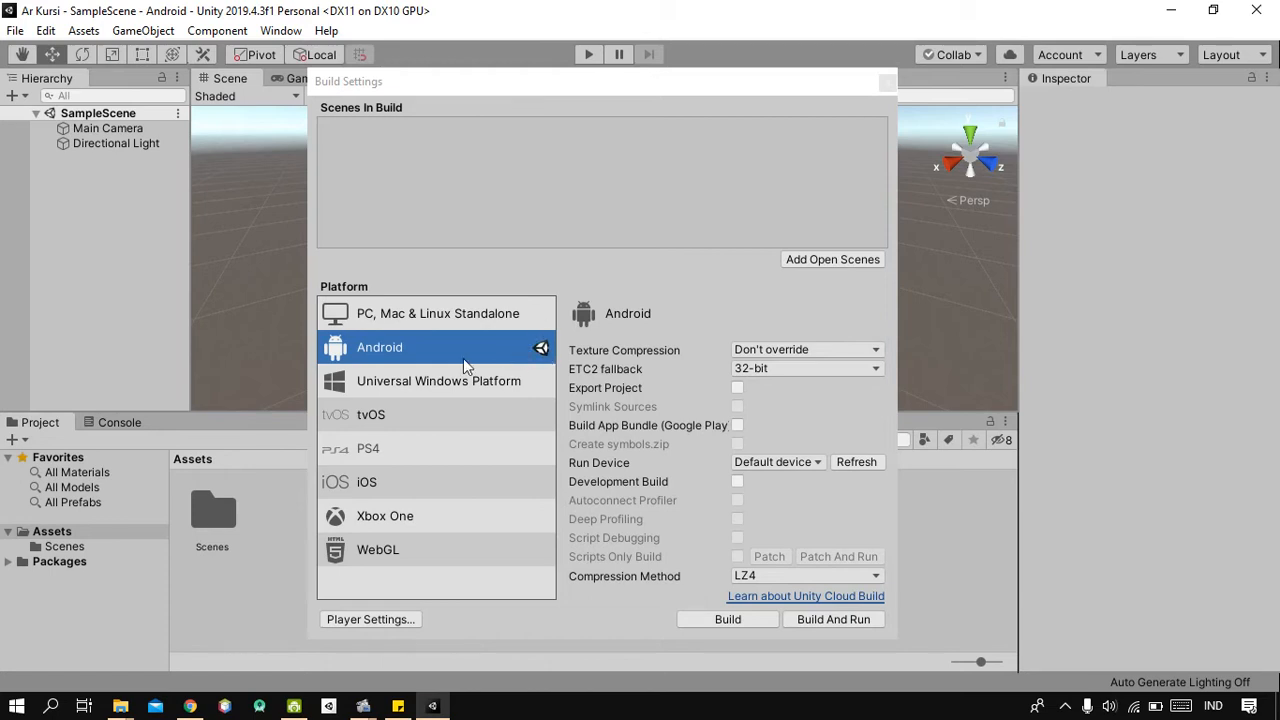
# Open the Android player settings and examine the options under XR Settings
pyautogui.click(403, 619)
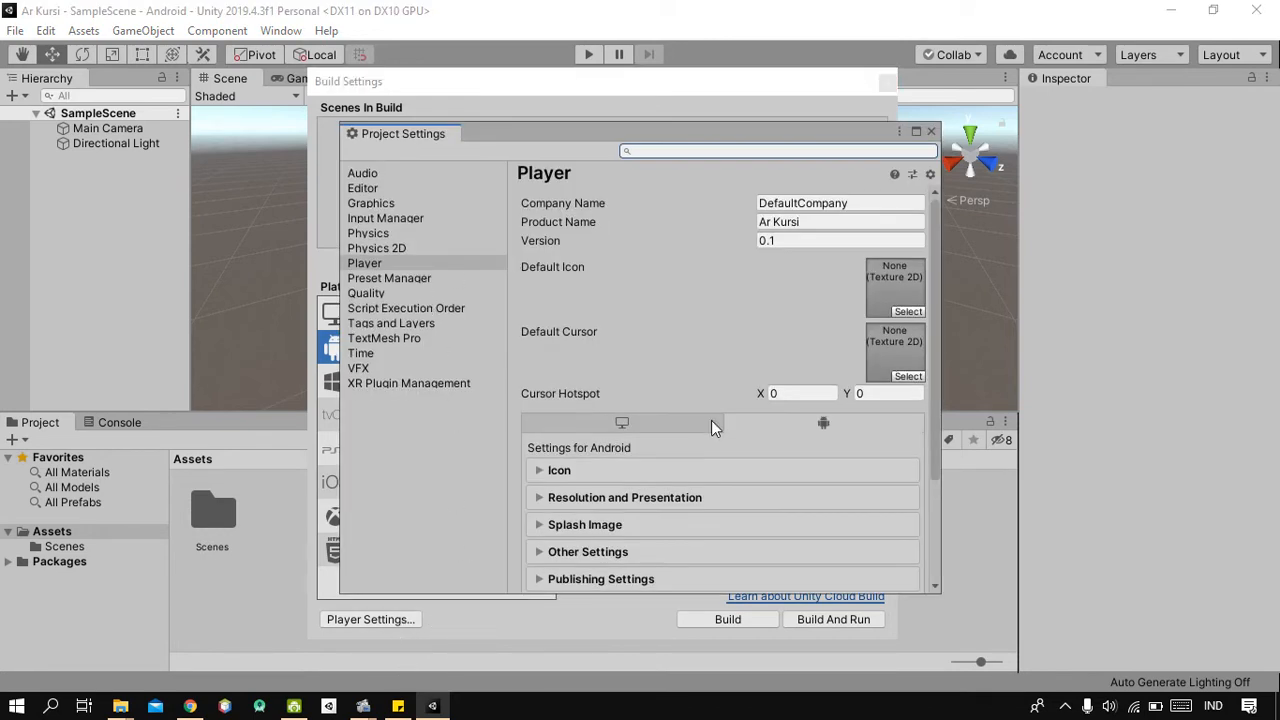
pyautogui.scroll(-3, 711, 423)
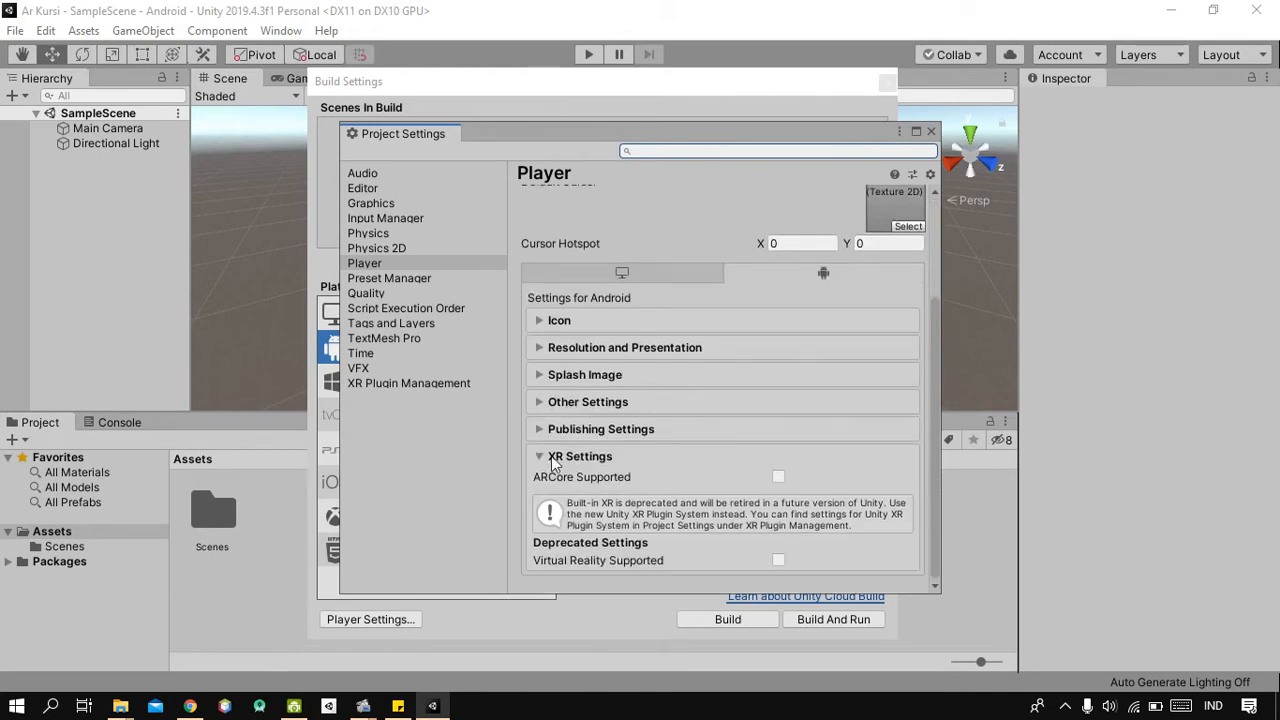
pyautogui.click(553, 458)
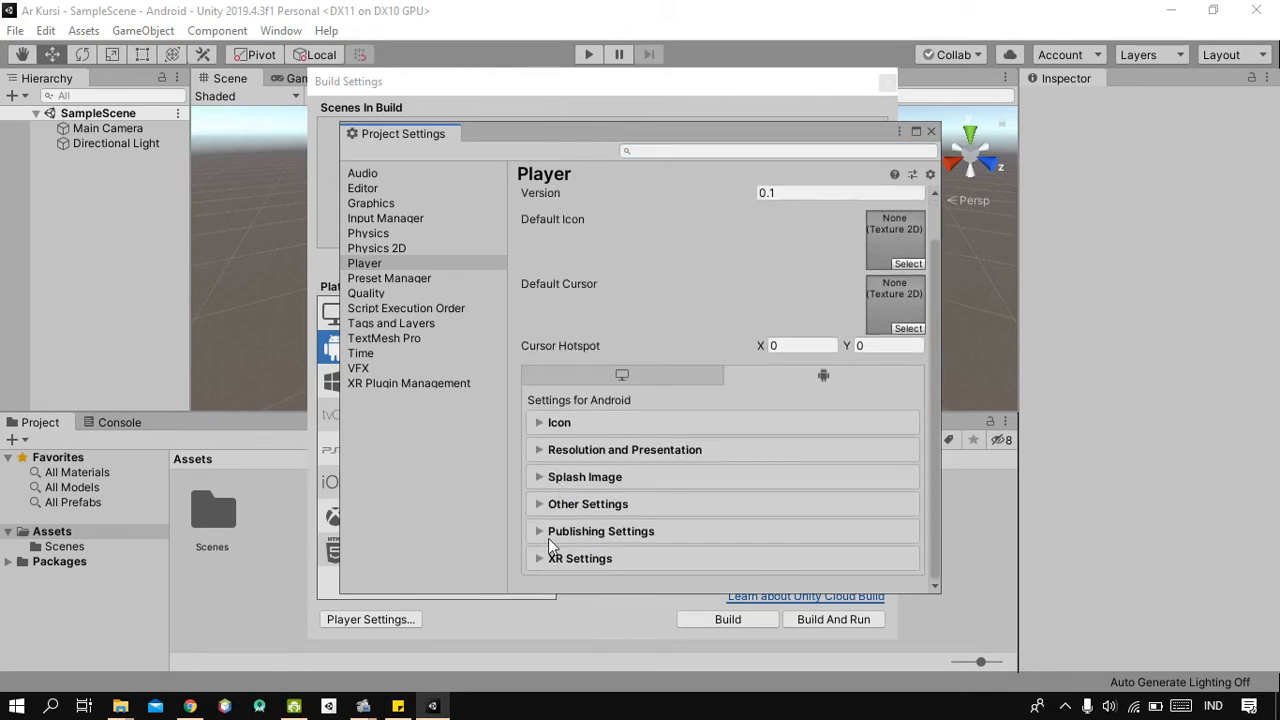
pyautogui.click(541, 559)
pyautogui.scroll(-2, 650, 461)
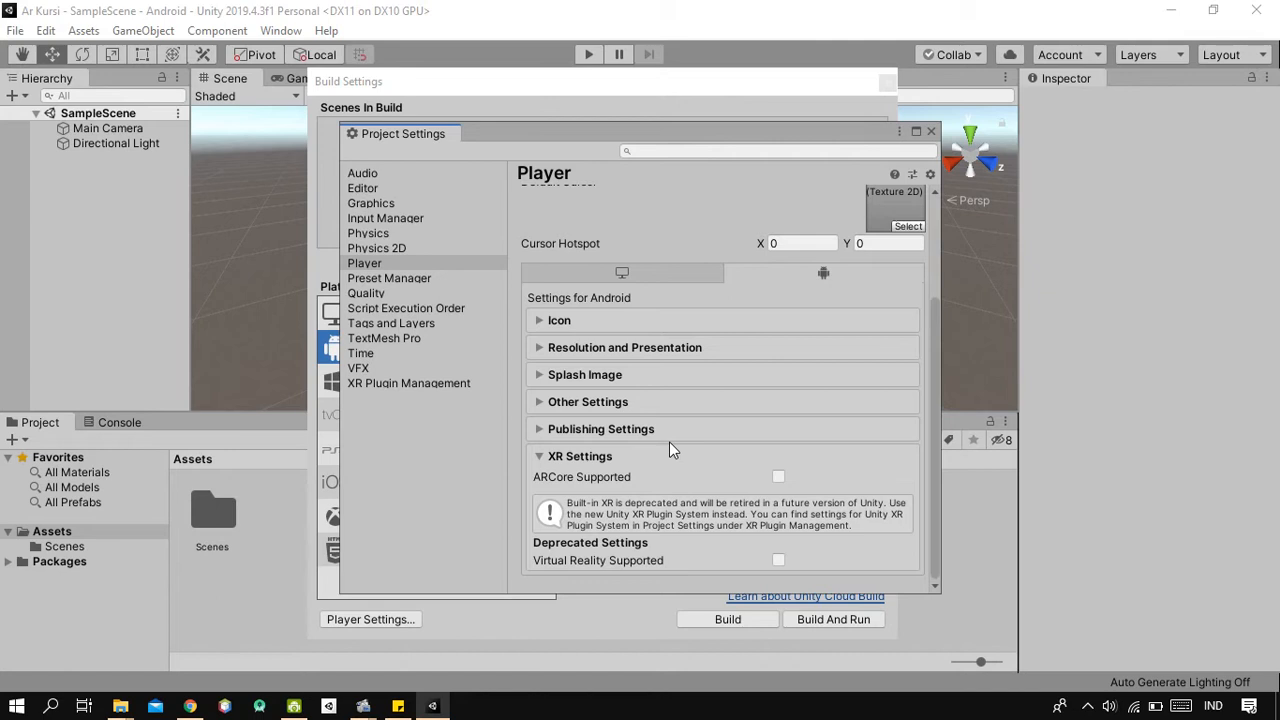
# Switch to Chrome and download add-vuforia-package-9-2-8.unitypackage from the Vuforia SDK page, agreeing to the software license
pyautogui.click(190, 706)
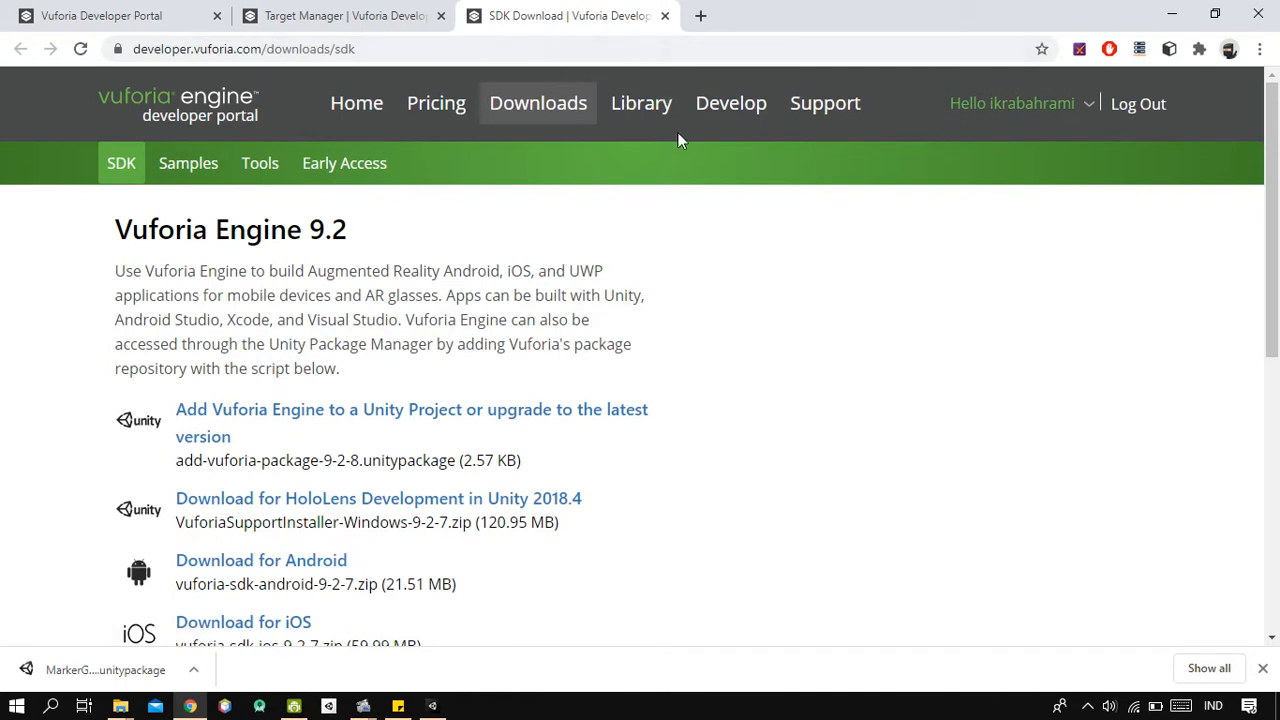
pyautogui.scroll(-1, 560, 290)
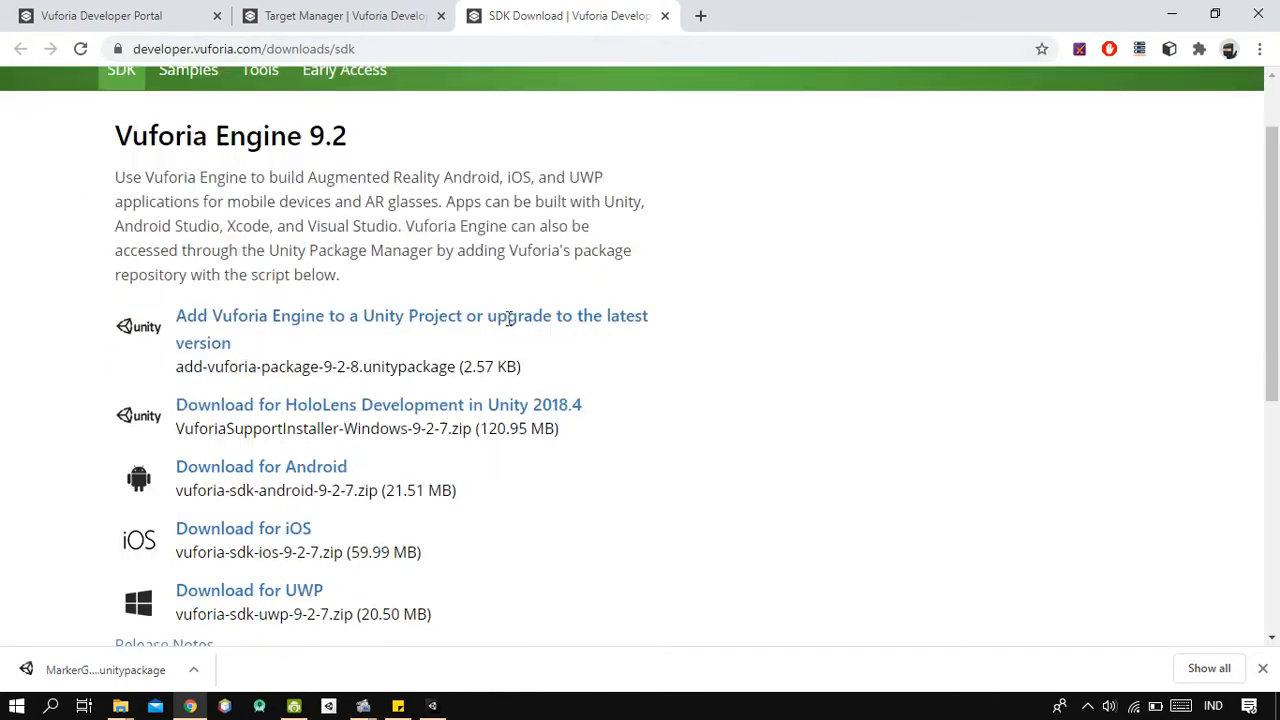
pyautogui.click(257, 319)
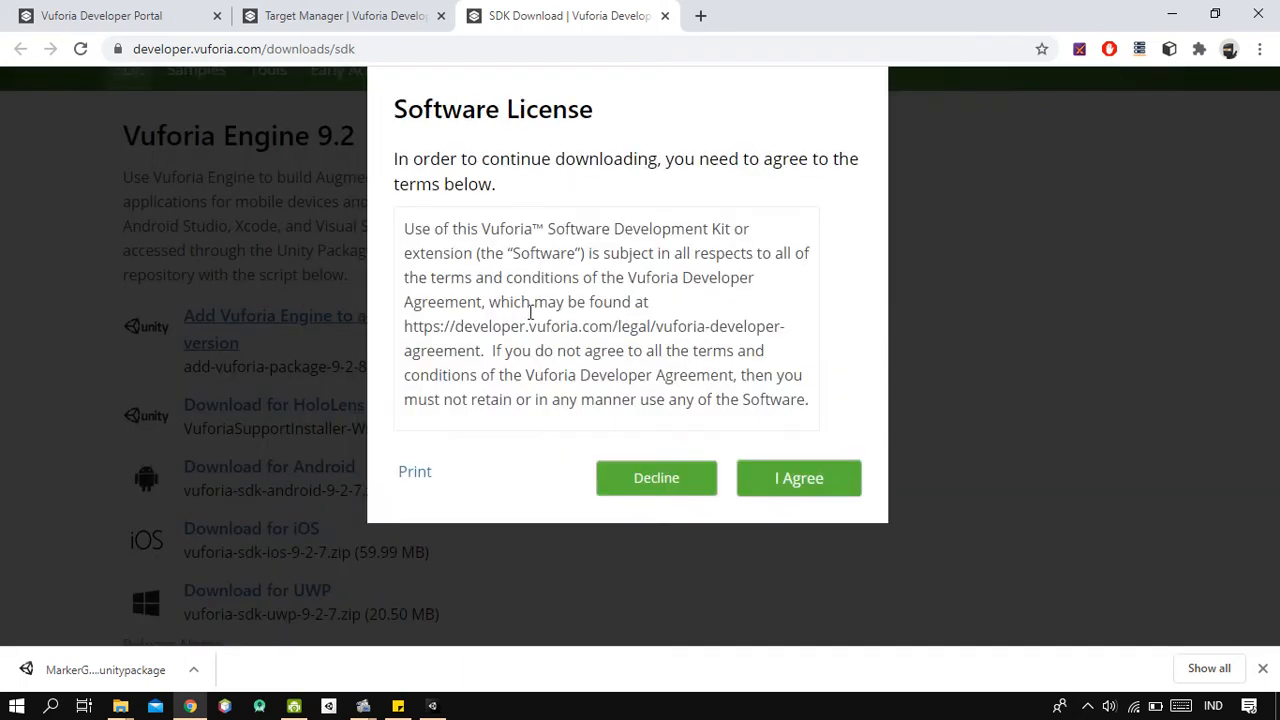
pyautogui.click(790, 479)
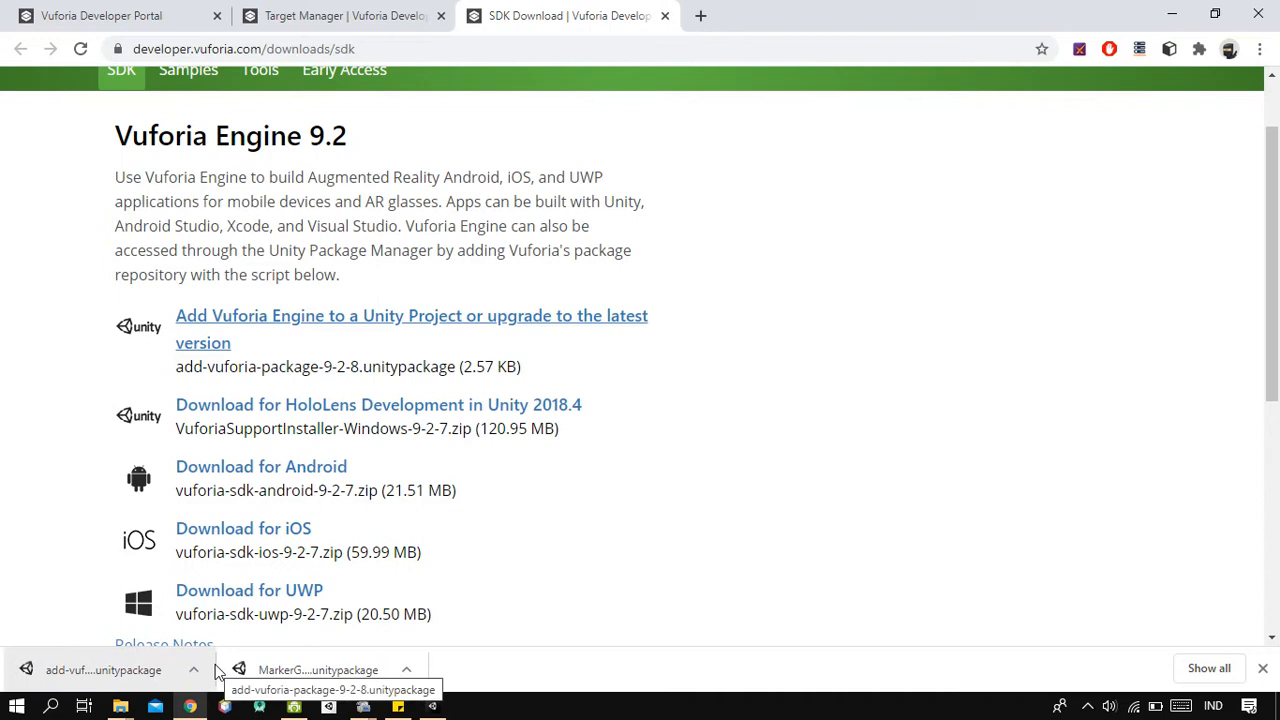
# Return to the Unity editor and close the Project Settings and Build Settings windows
pyautogui.moveTo(433, 709)
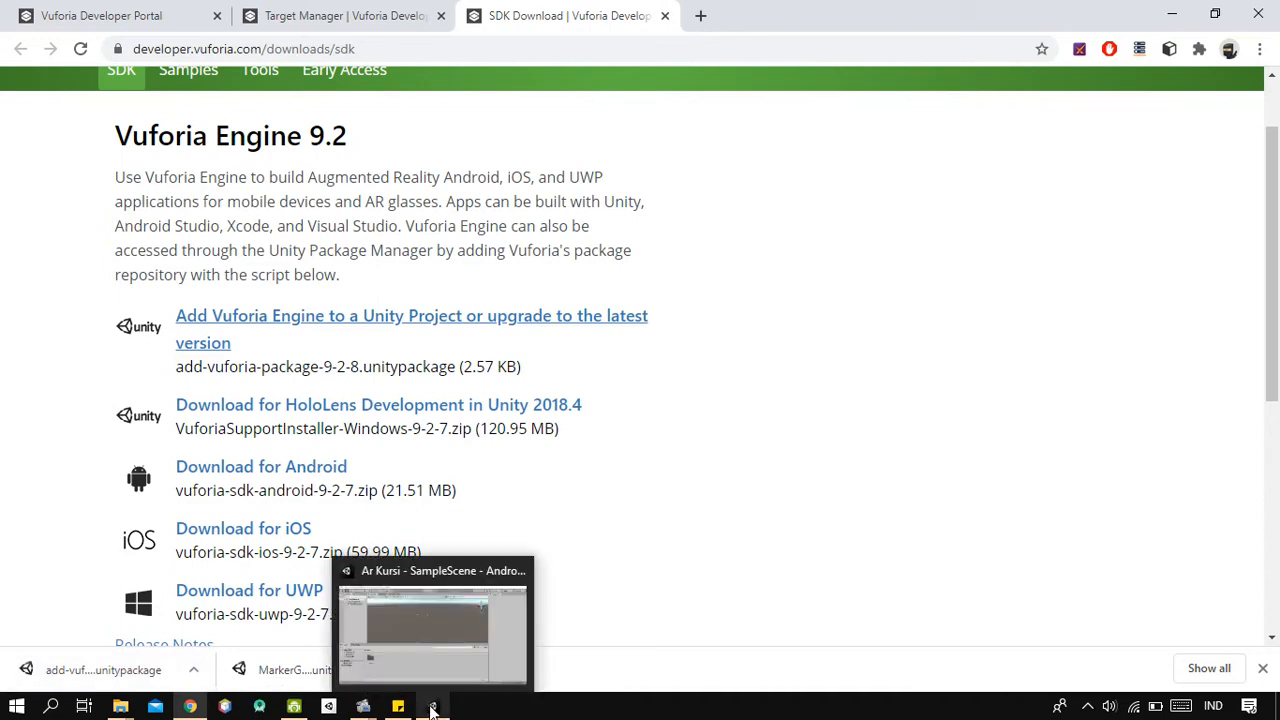
pyautogui.click(431, 632)
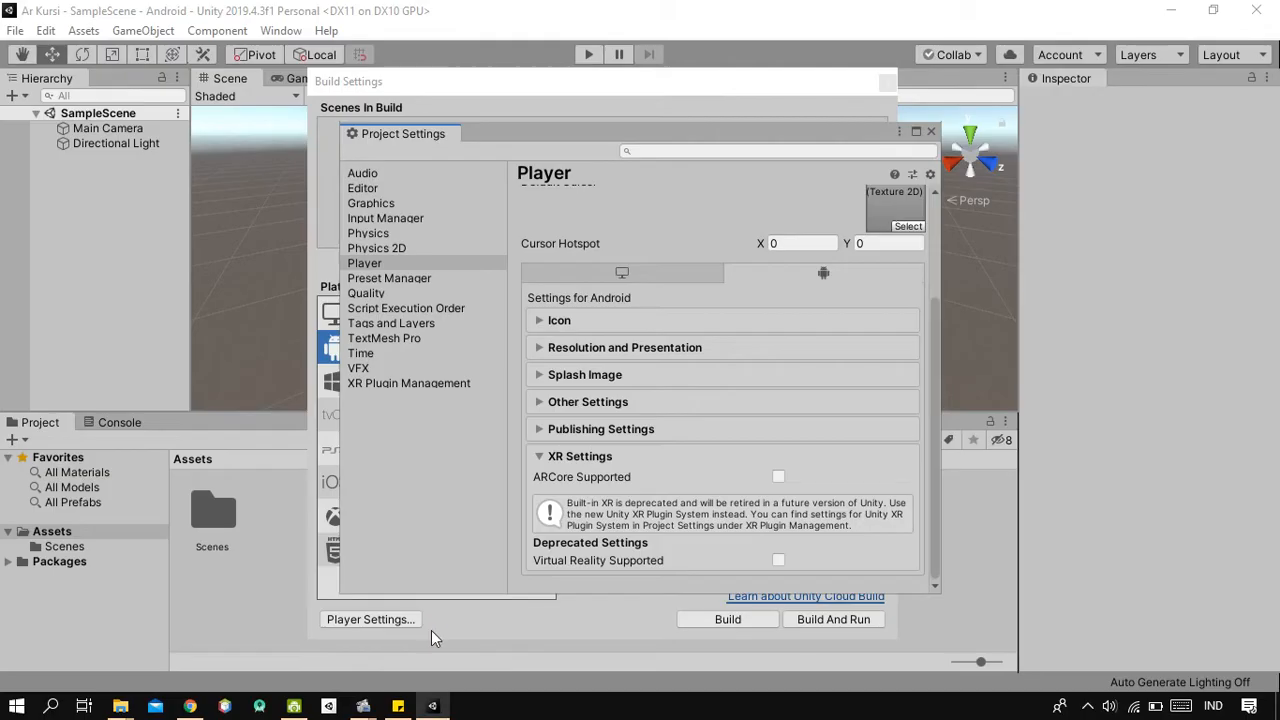
pyautogui.click(931, 131)
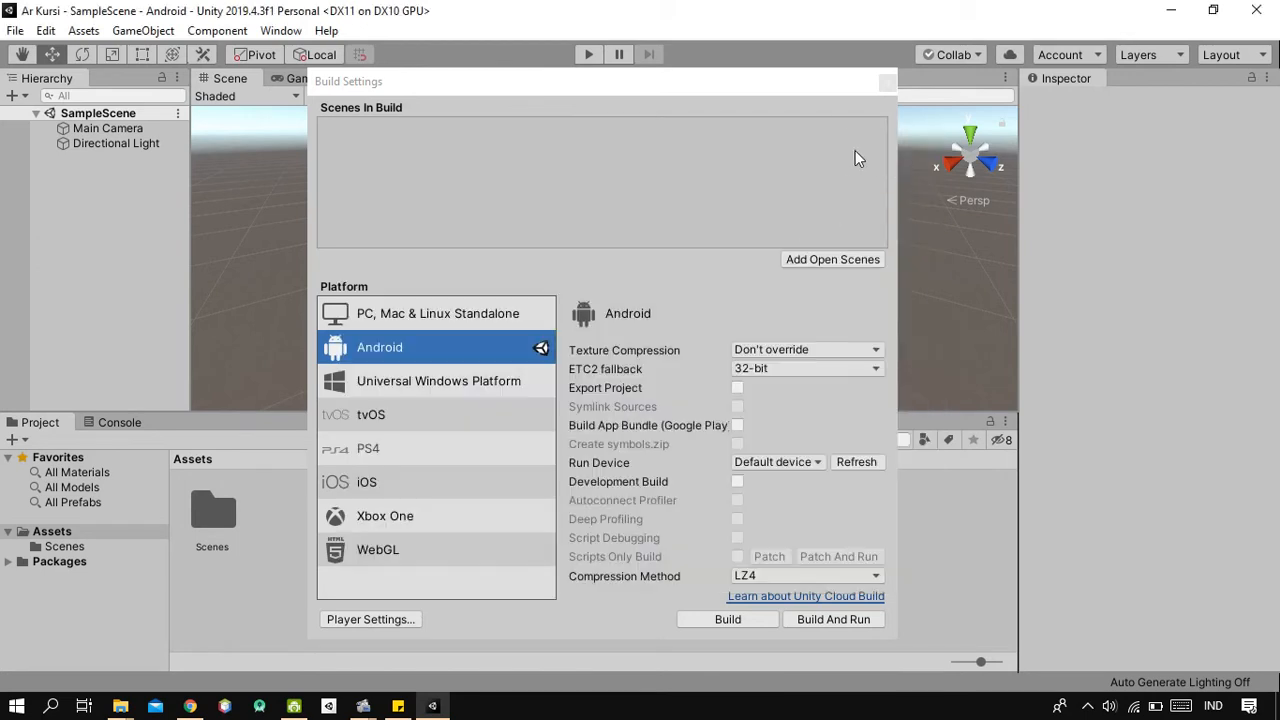
pyautogui.click(887, 85)
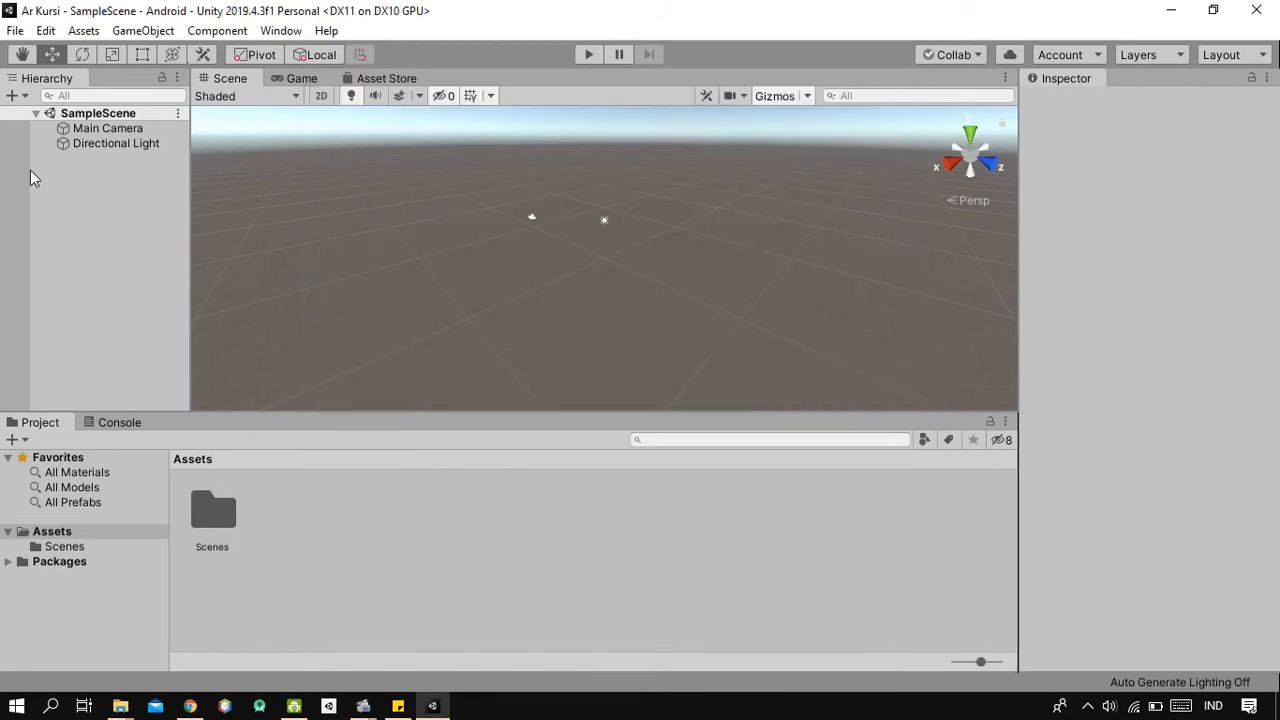
# Import all items of the custom package add-vuforia-package-9-2-8.unitypackage and accept the Vuforia Engine update for the project
pyautogui.click(80, 32)
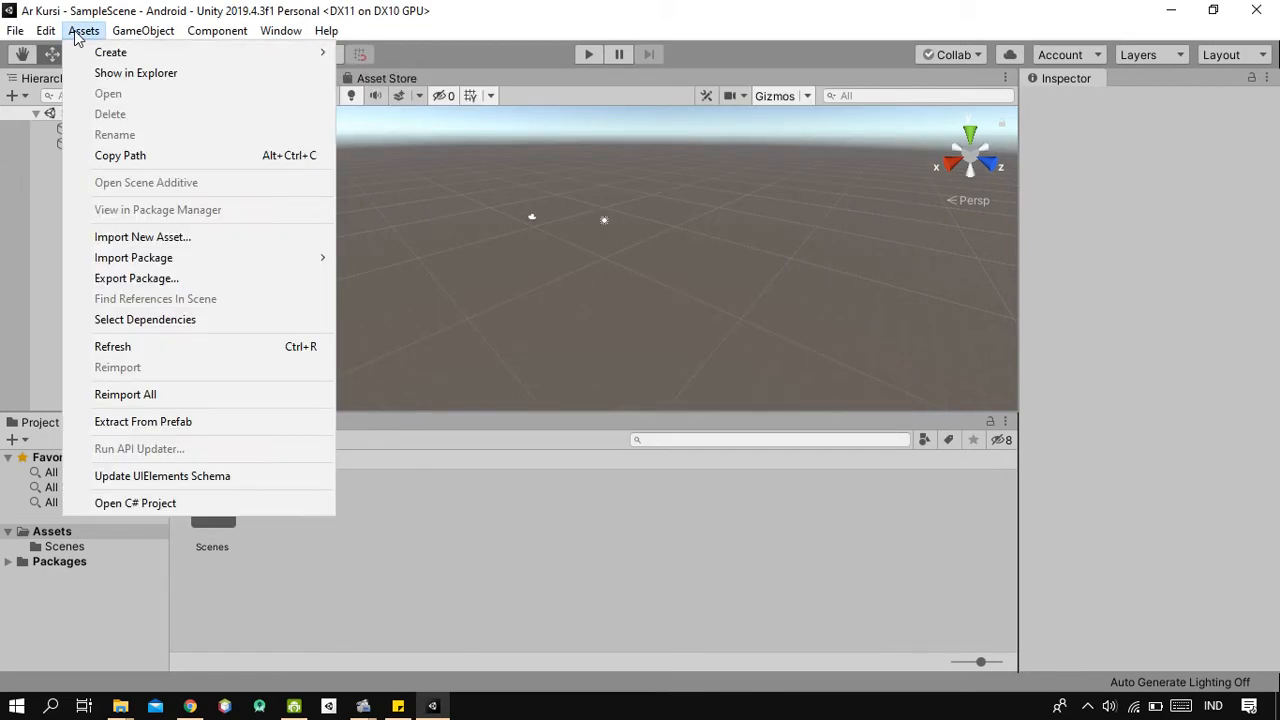
pyautogui.moveTo(220, 257)
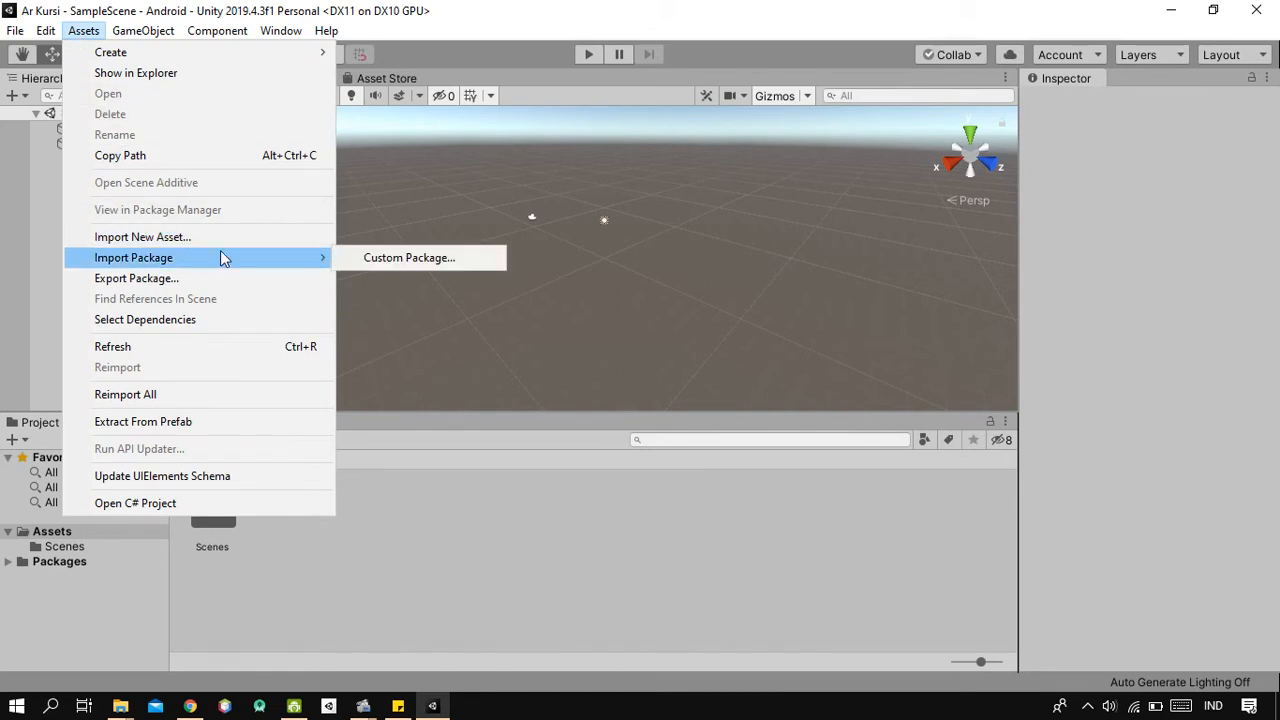
pyautogui.click(357, 259)
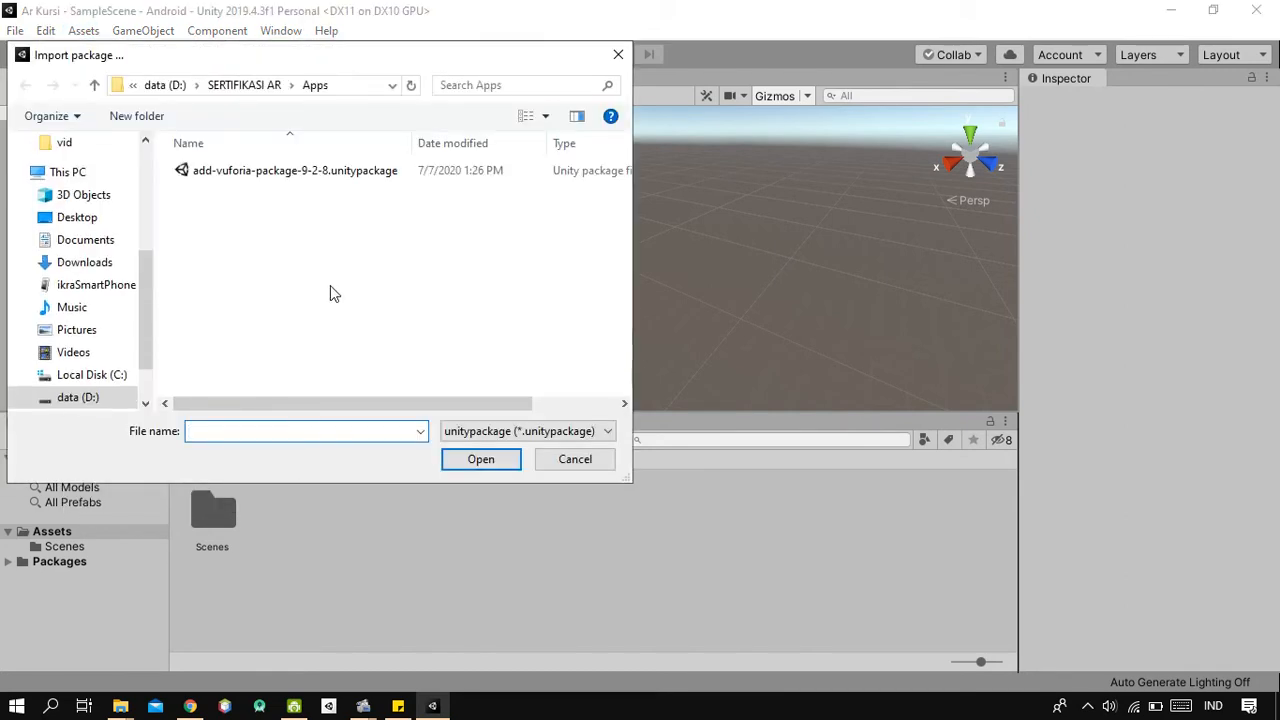
pyautogui.click(258, 172)
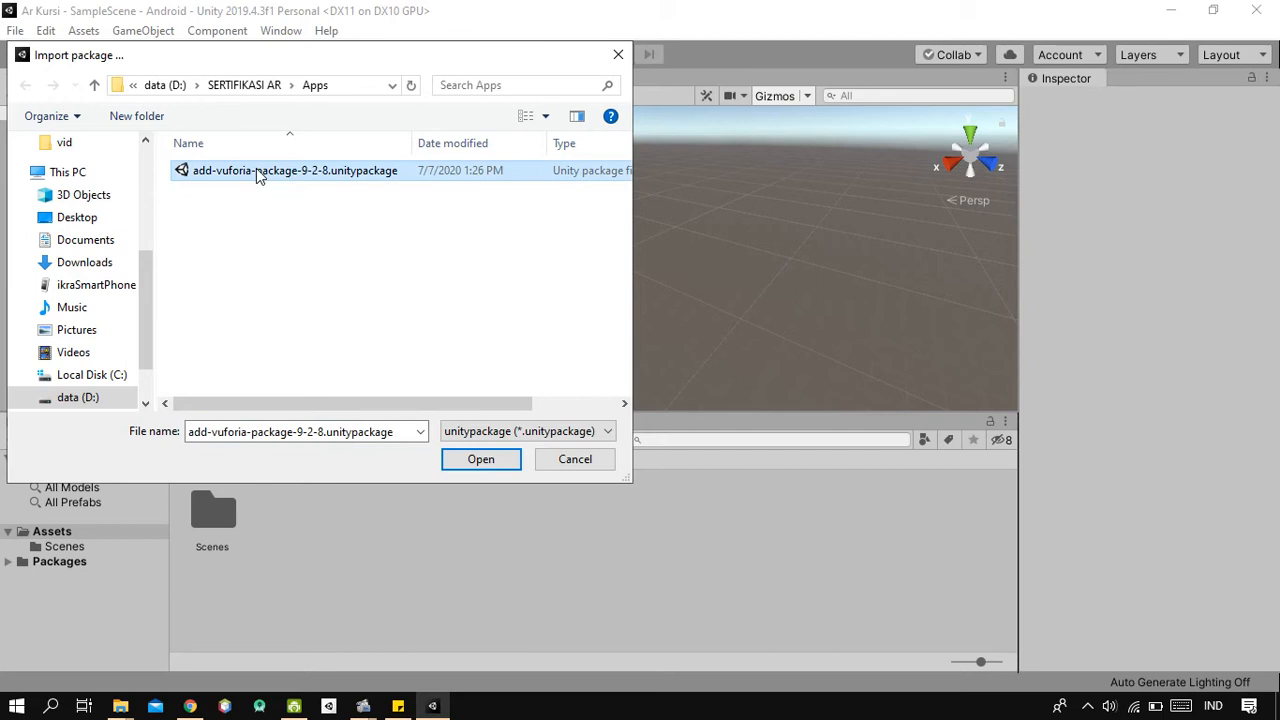
pyautogui.click(476, 460)
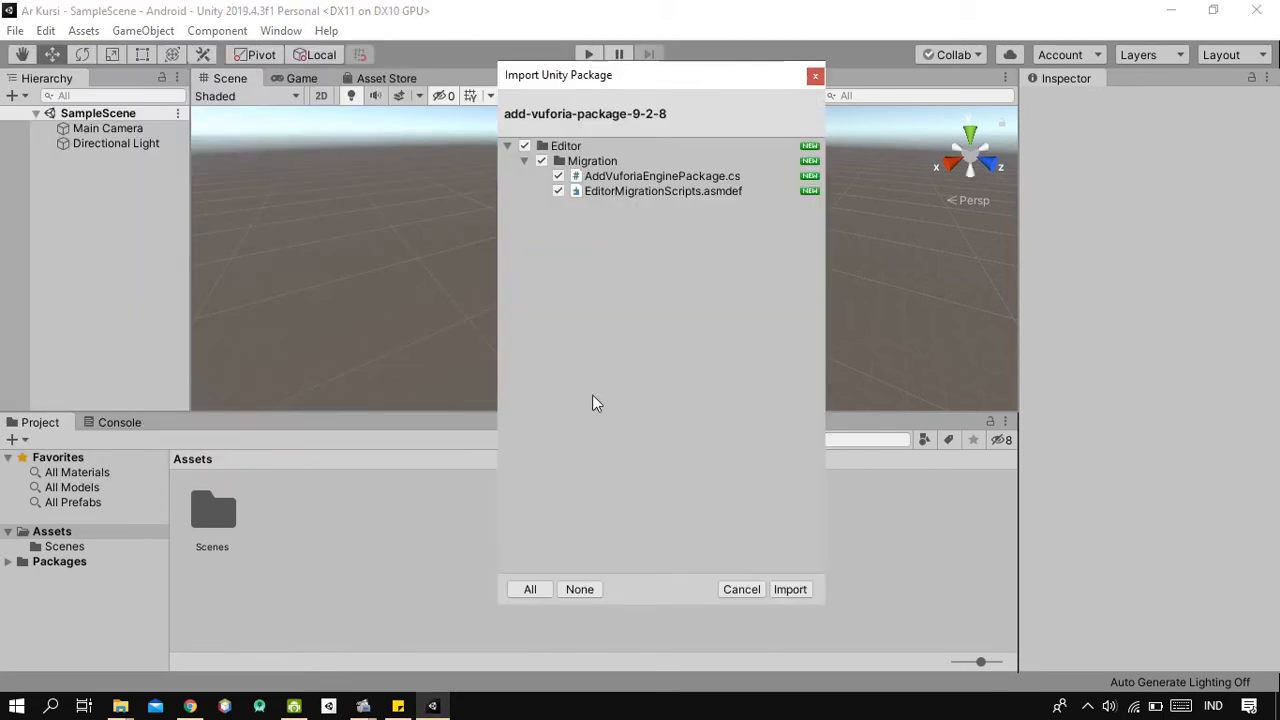
pyautogui.click(531, 590)
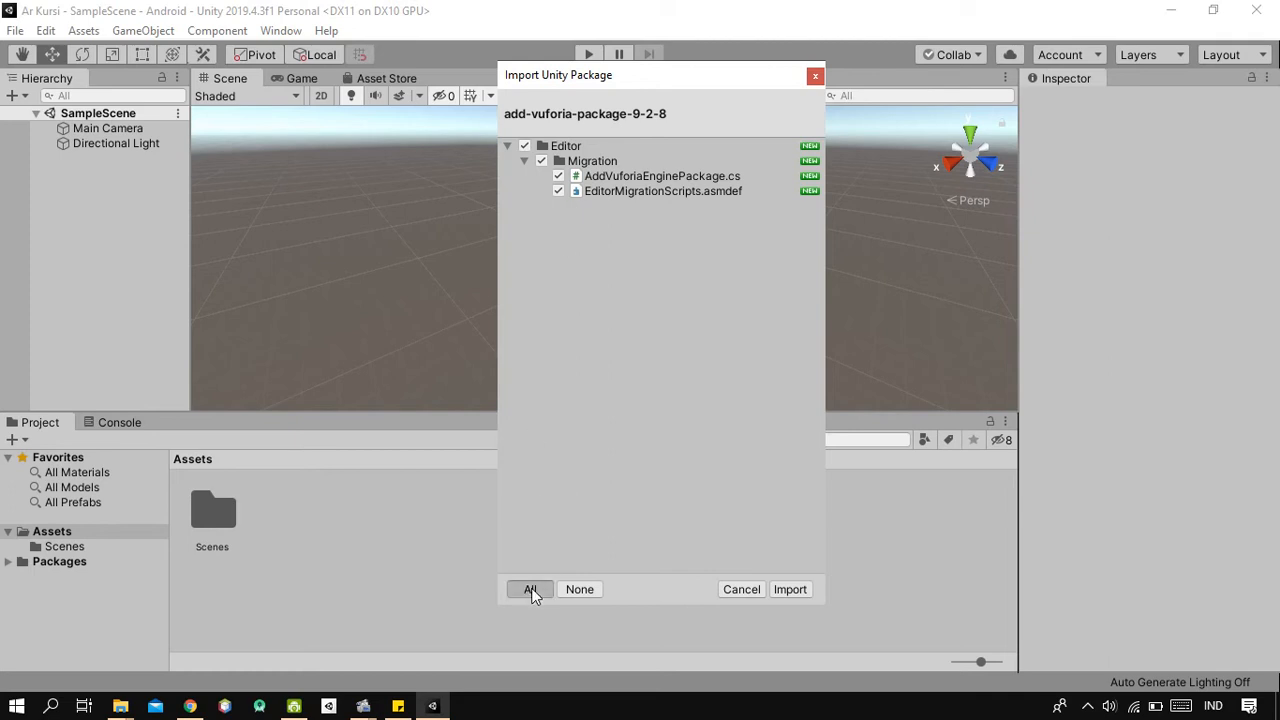
pyautogui.click(790, 590)
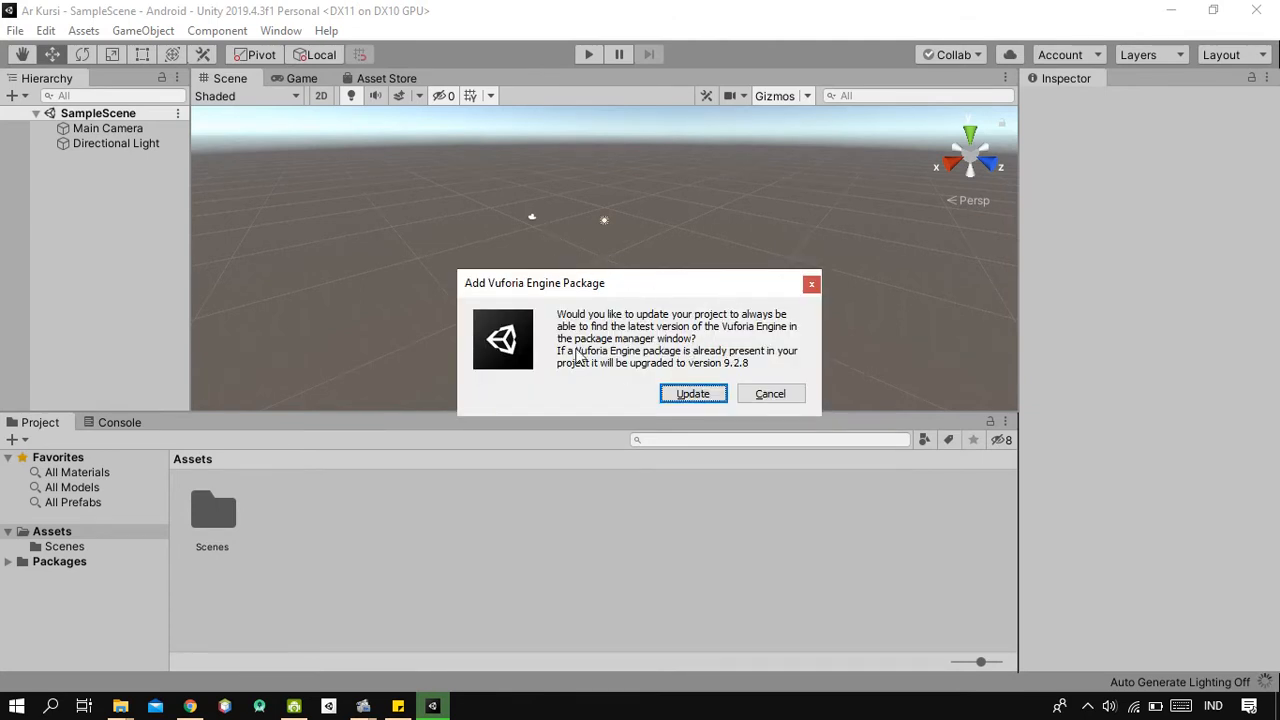
pyautogui.click(690, 394)
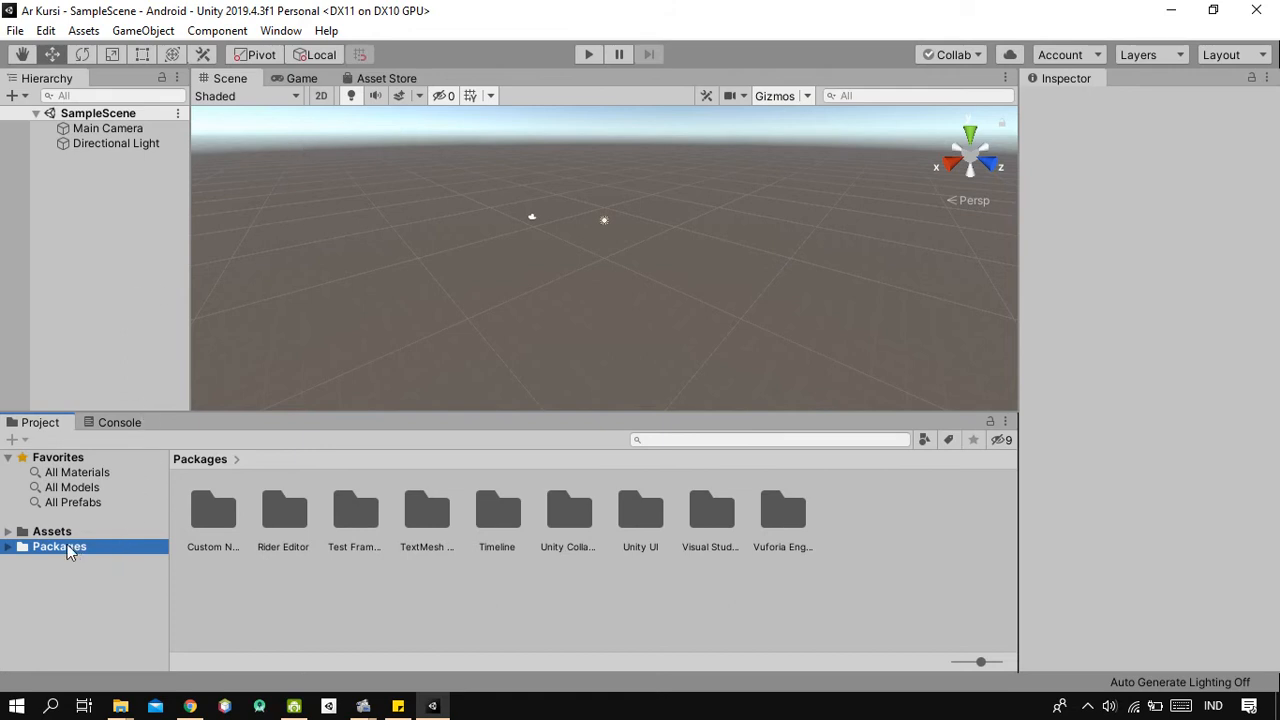
# Expand the project's Packages folder and examine the contents of the Vuforia Engine AR package
pyautogui.click(10, 547)
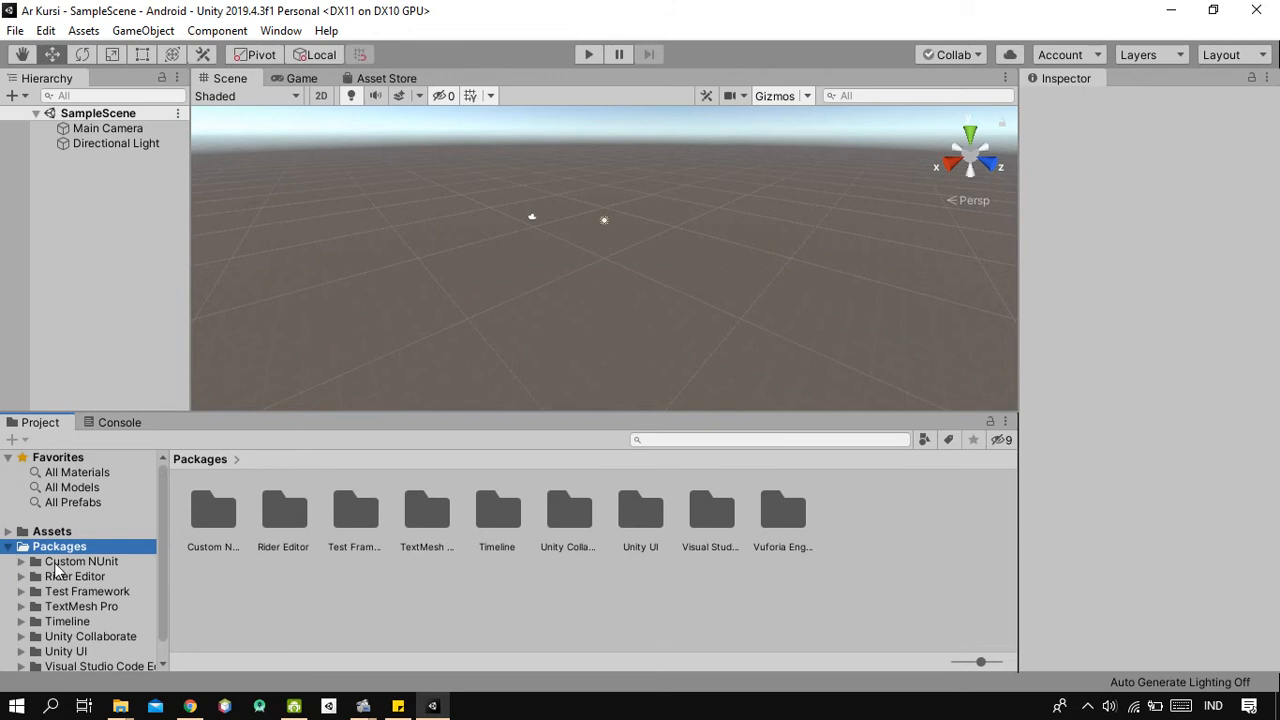
pyautogui.scroll(-2, 57, 568)
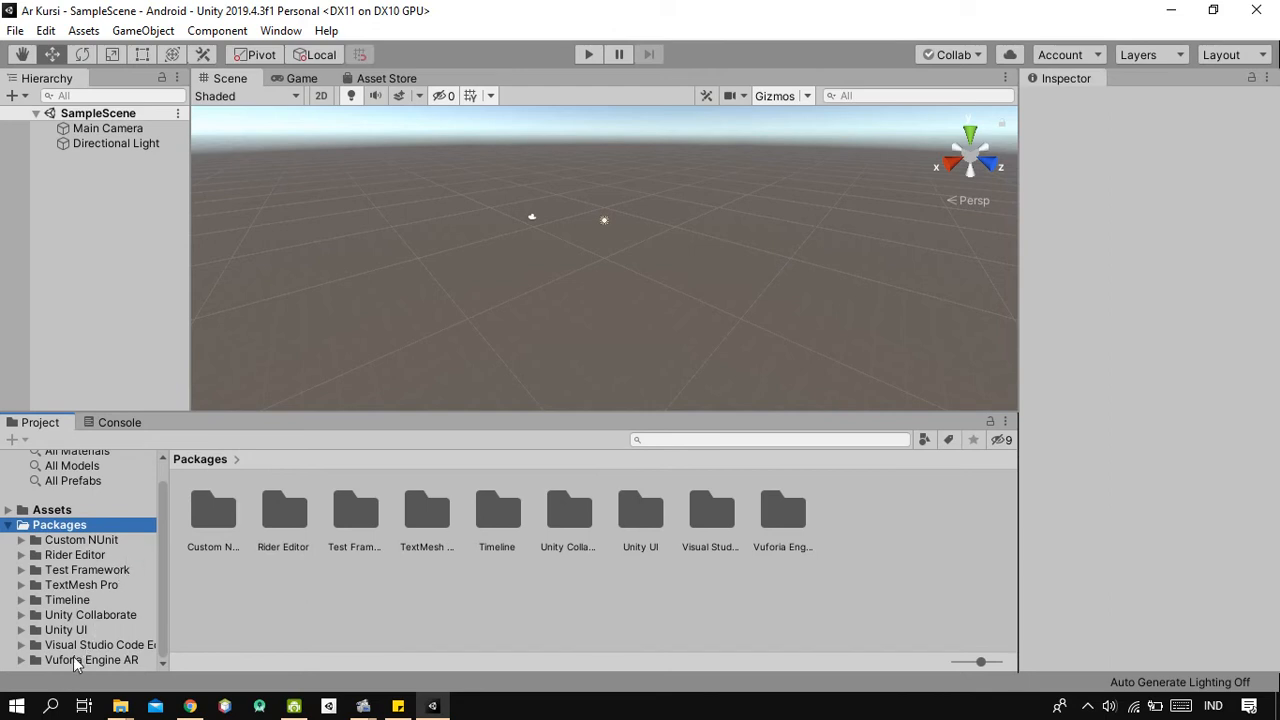
pyautogui.click(21, 660)
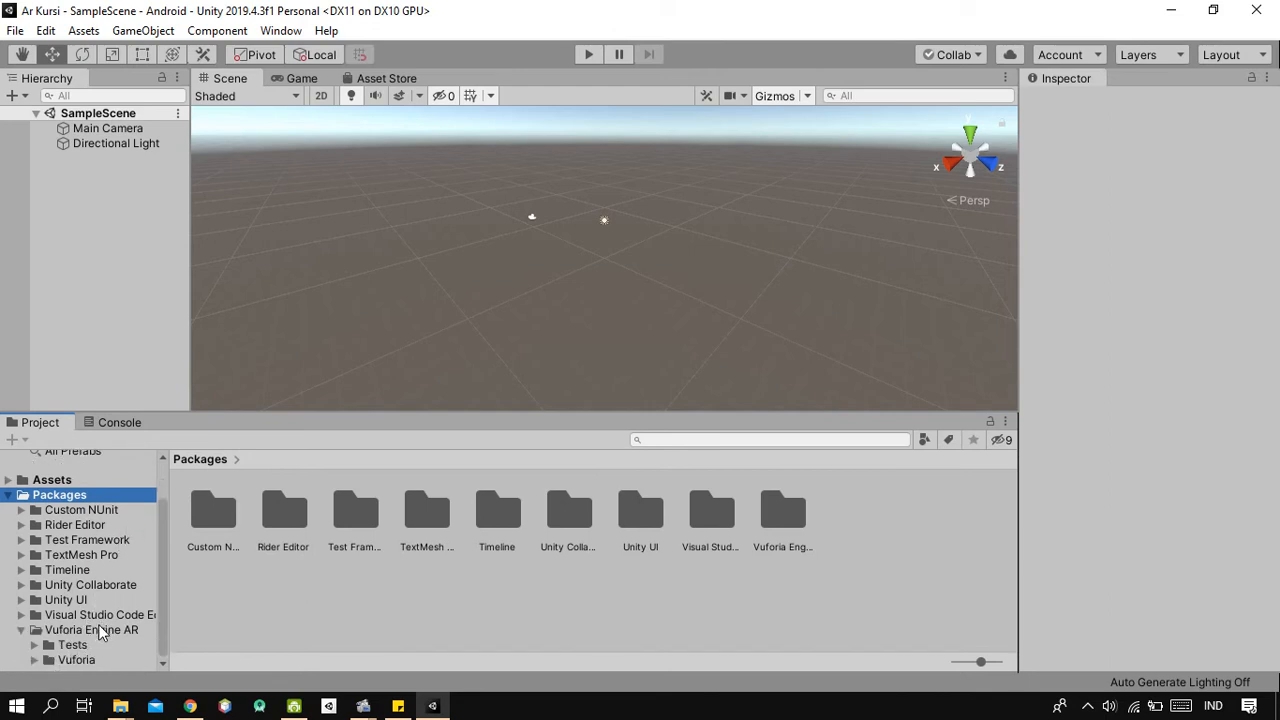
pyautogui.click(100, 628)
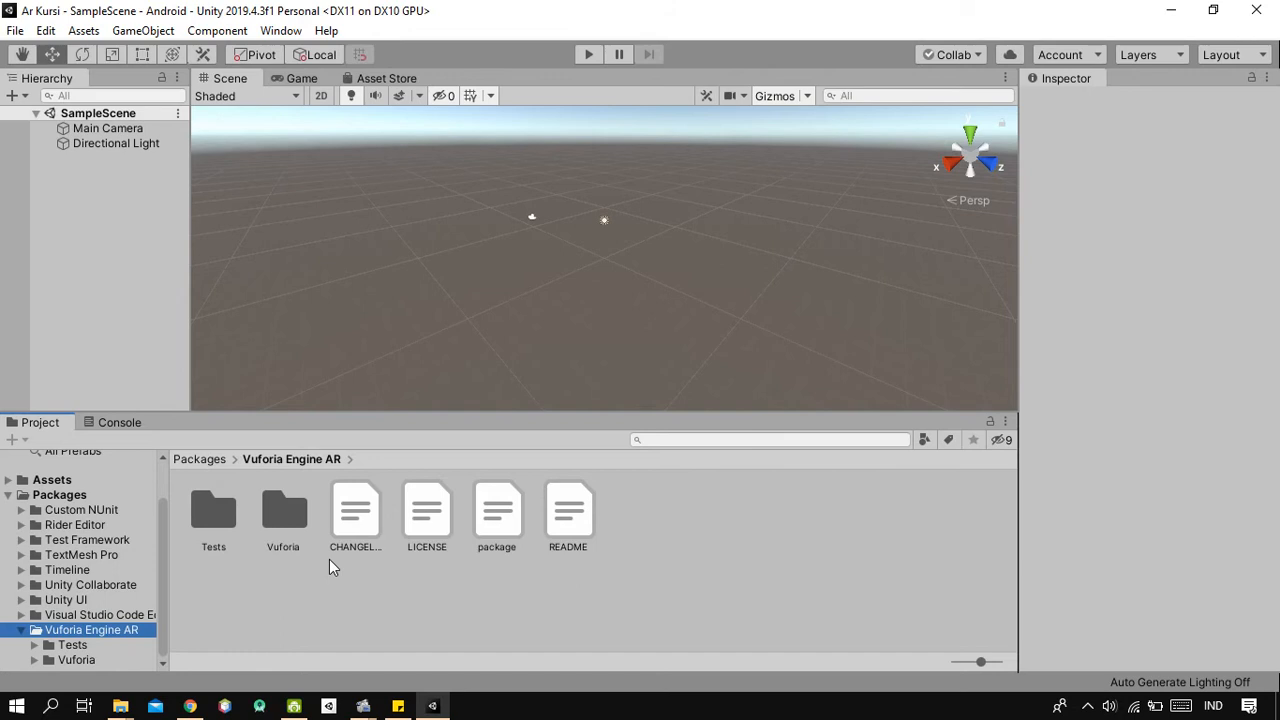
pyautogui.scroll(2, 120, 539)
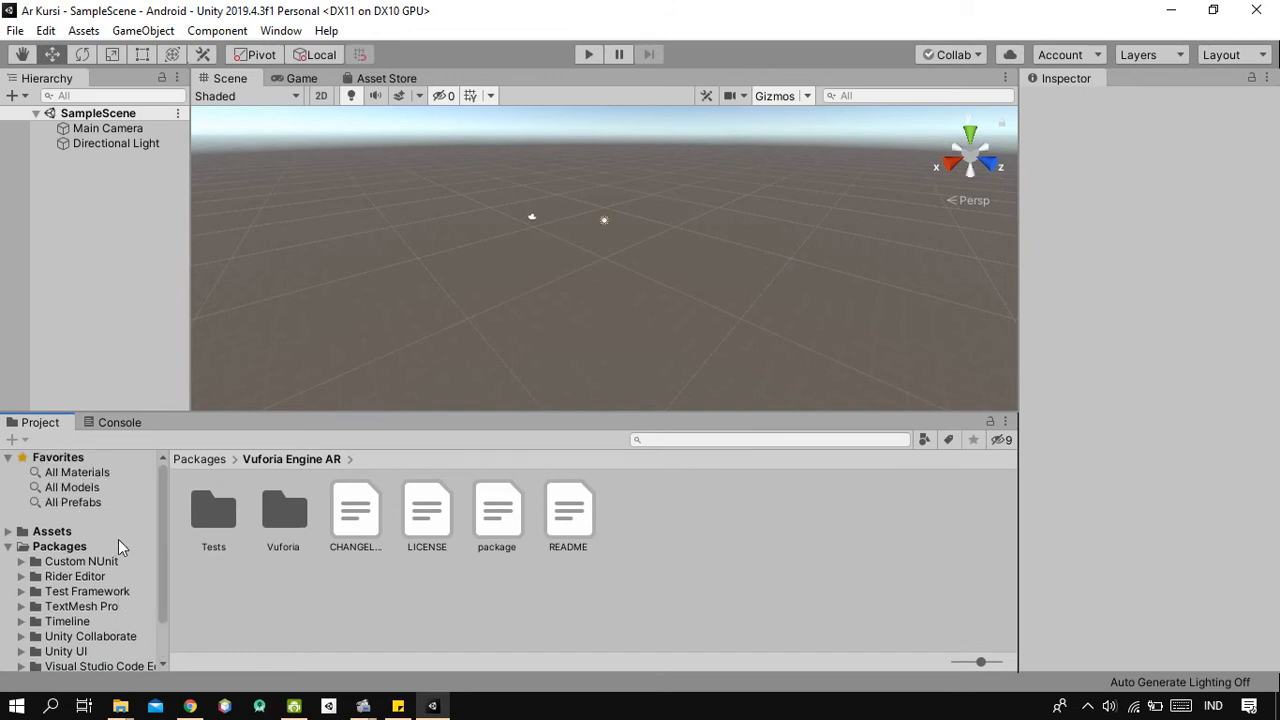
# Examine the AddVuforiaEnginePackage script in the project's Assets/Editor/Migration folder
pyautogui.click(9, 531)
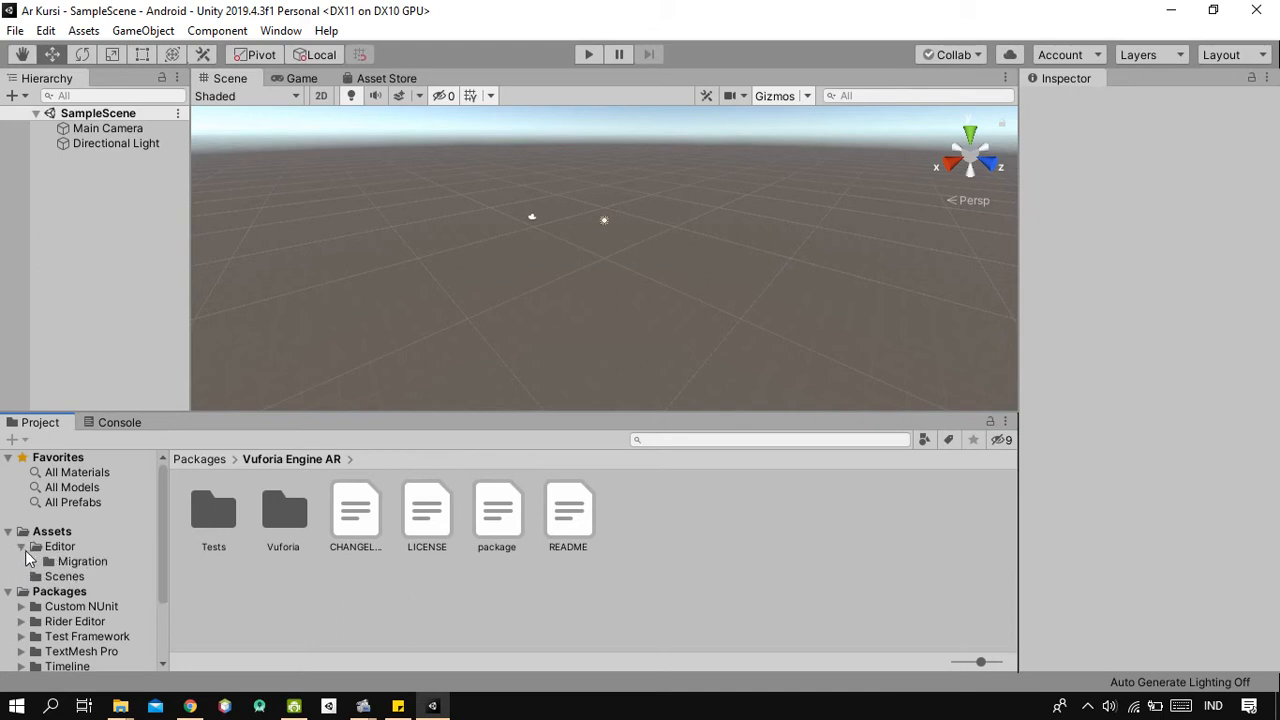
pyautogui.click(84, 563)
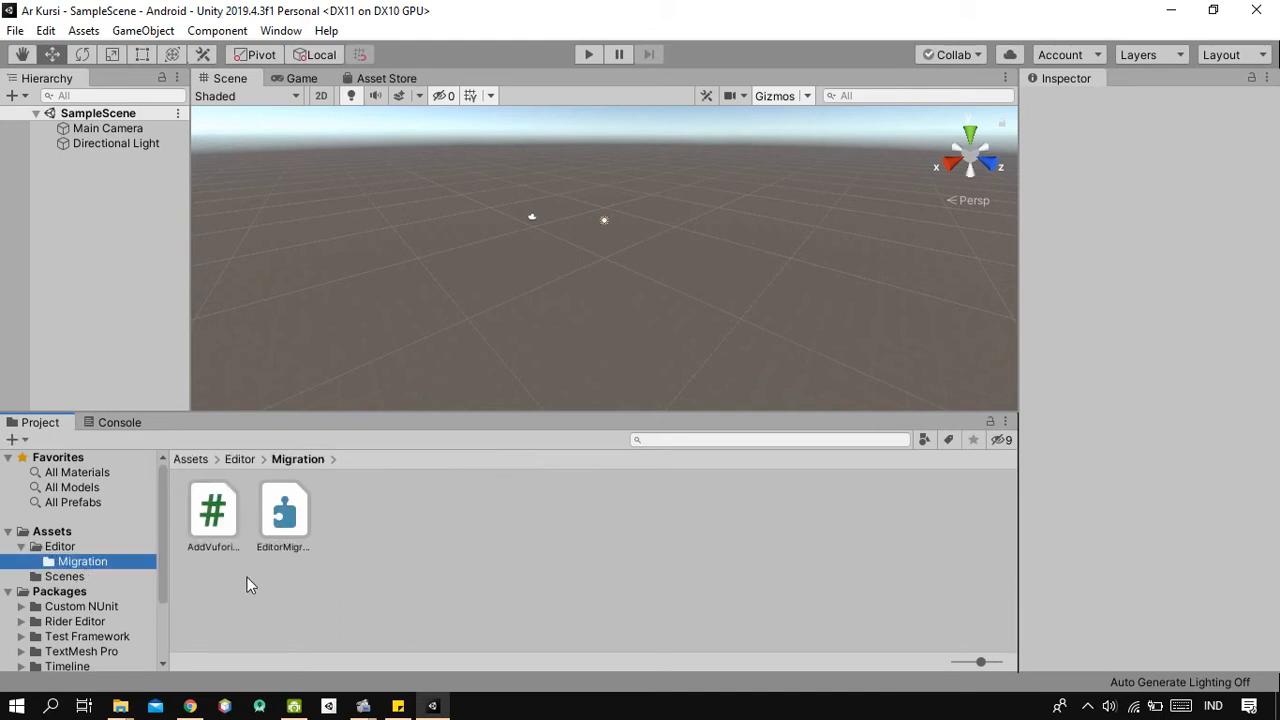
pyautogui.click(220, 532)
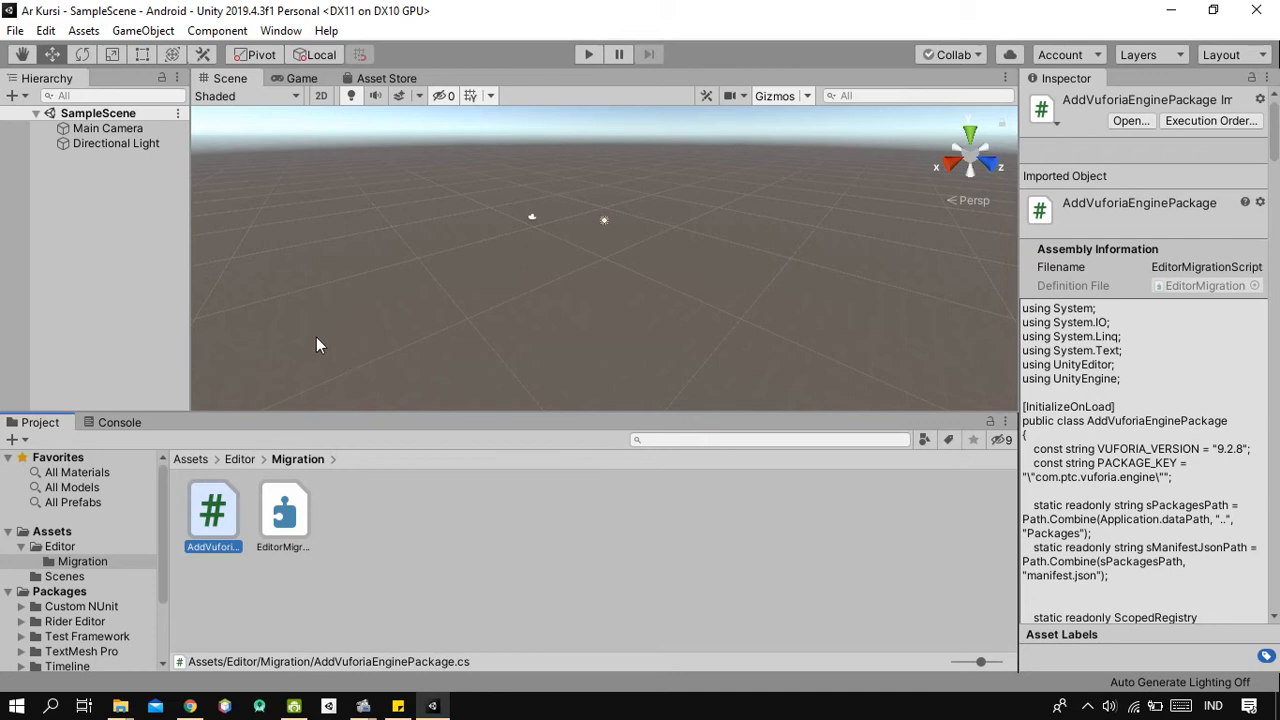
# Examine the XR Settings for Android in the build's Player settings, and close the Project Settings and Build Settings windows
pyautogui.click(15, 30)
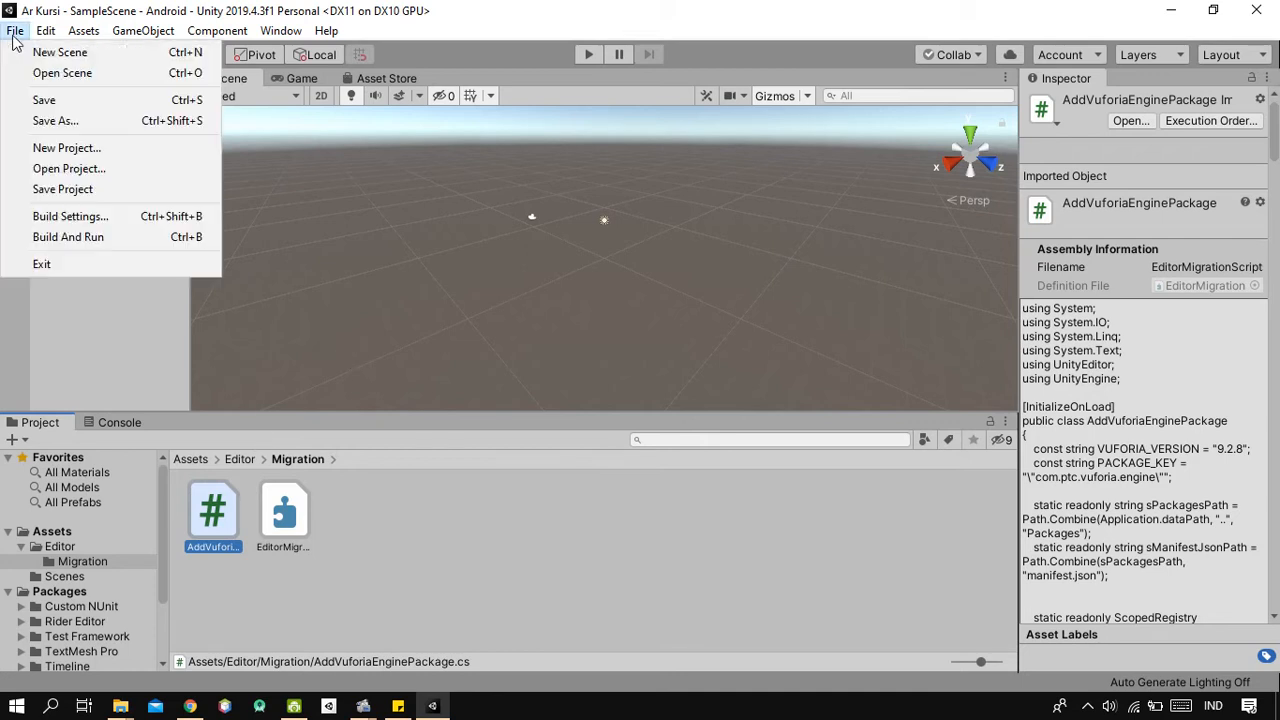
pyautogui.click(70, 216)
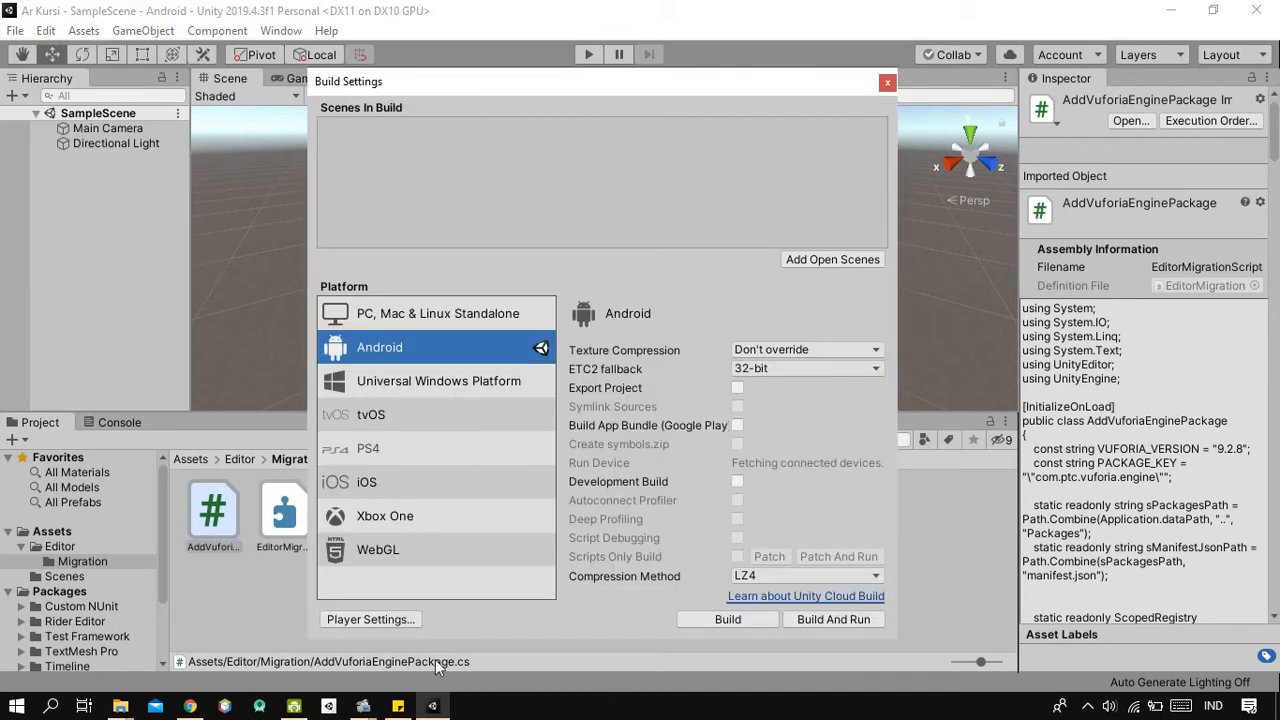
pyautogui.click(370, 619)
pyautogui.scroll(-3, 648, 484)
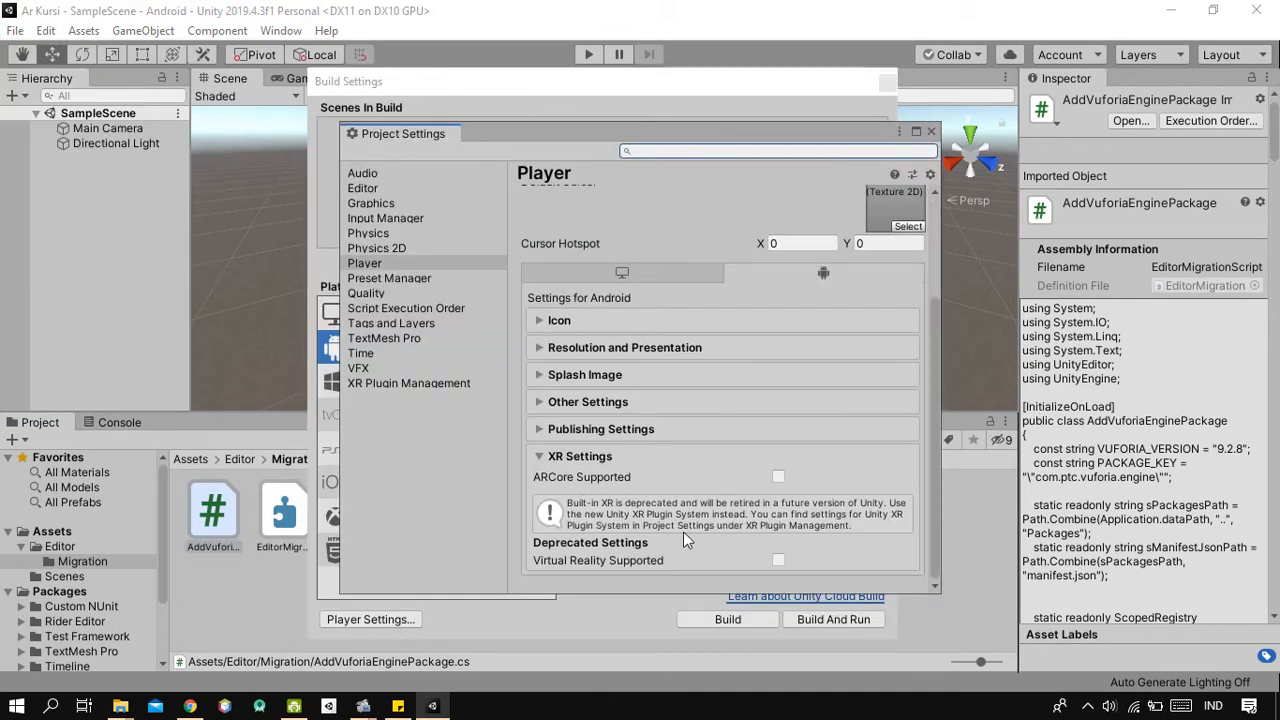
pyautogui.click(541, 457)
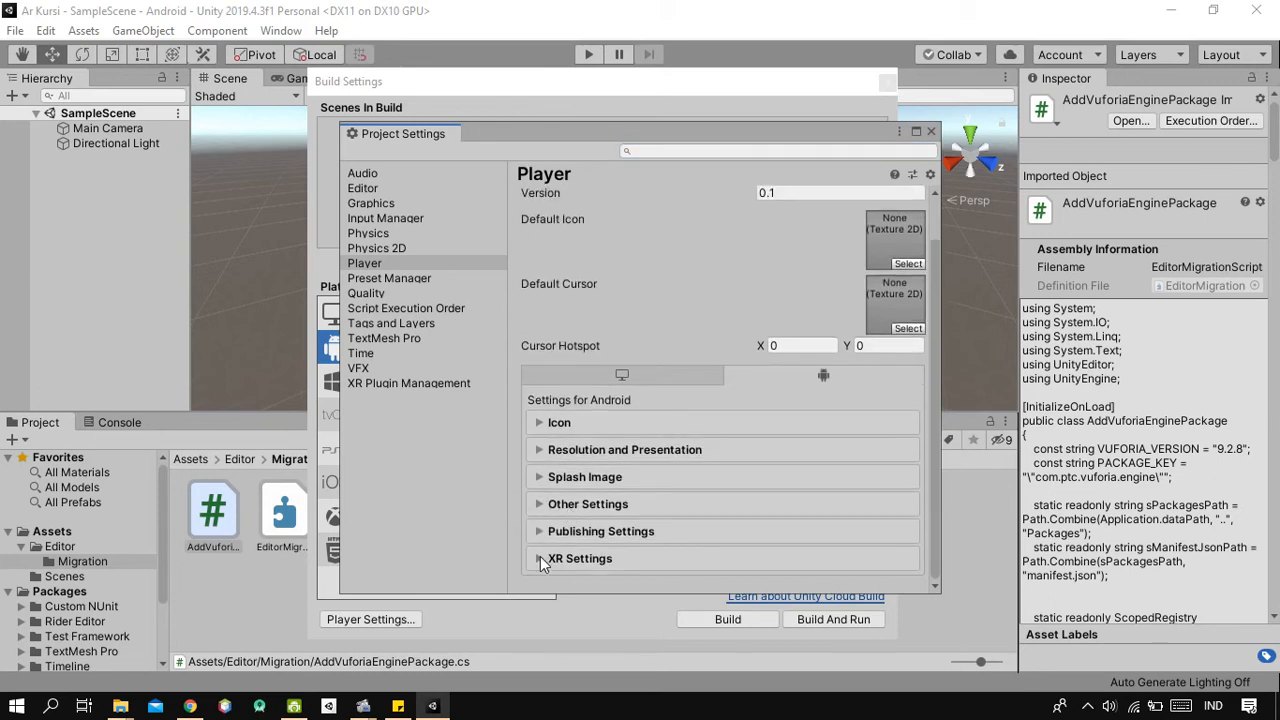
pyautogui.click(541, 559)
pyautogui.scroll(-2, 669, 491)
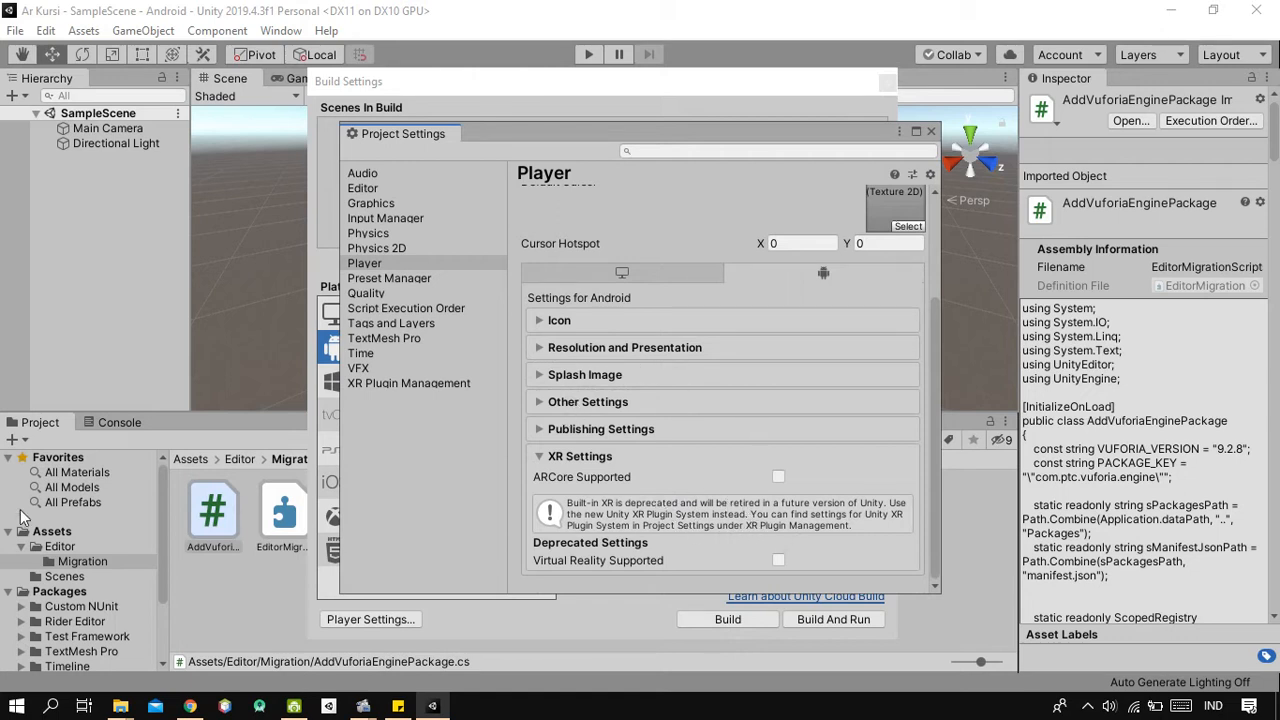
pyautogui.click(932, 133)
pyautogui.click(888, 83)
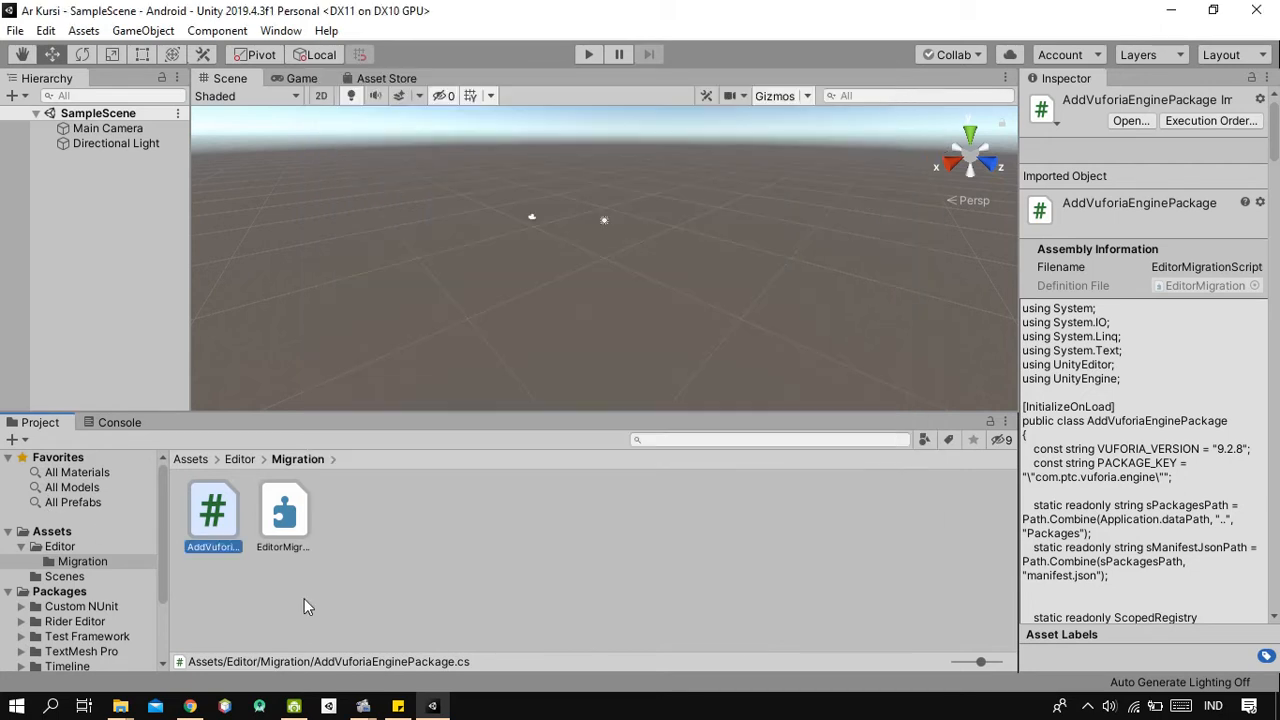
# Add a Vuforia Engine AR Camera to SampleScene and delete the Main Camera
pyautogui.scroll(-3, 110, 600)
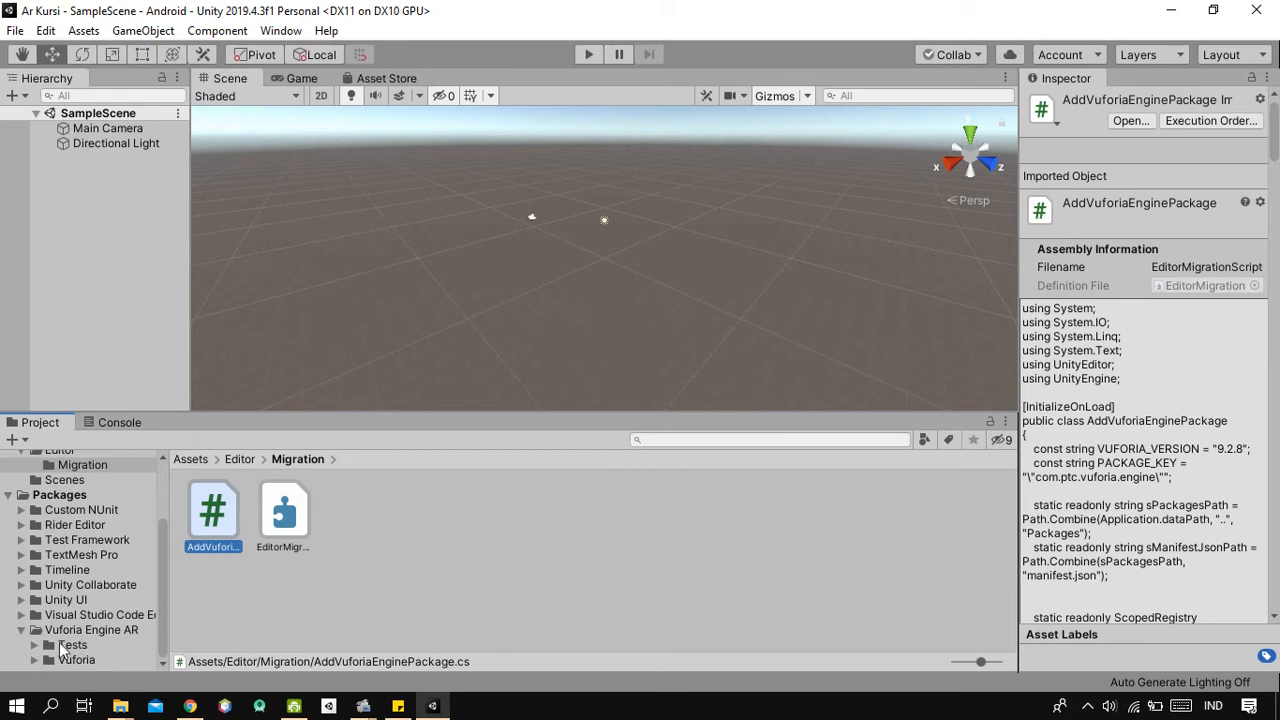
pyautogui.click(21, 630)
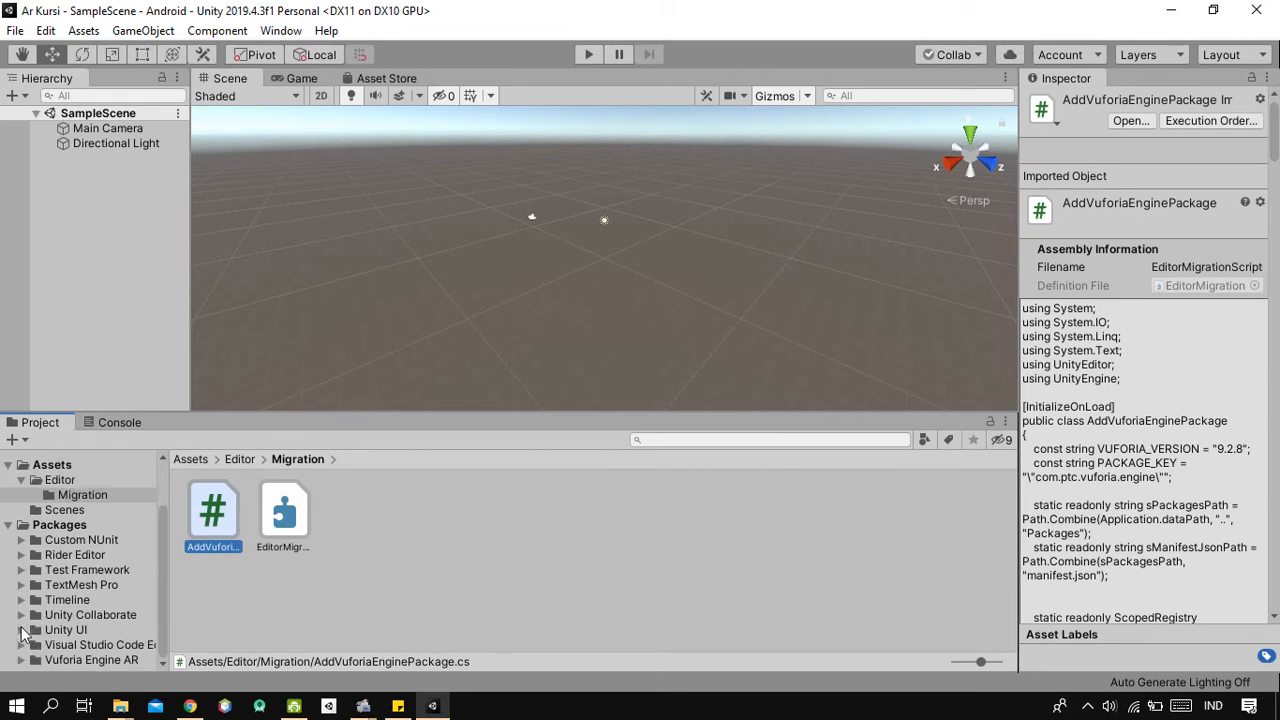
pyautogui.rightClick(84, 203)
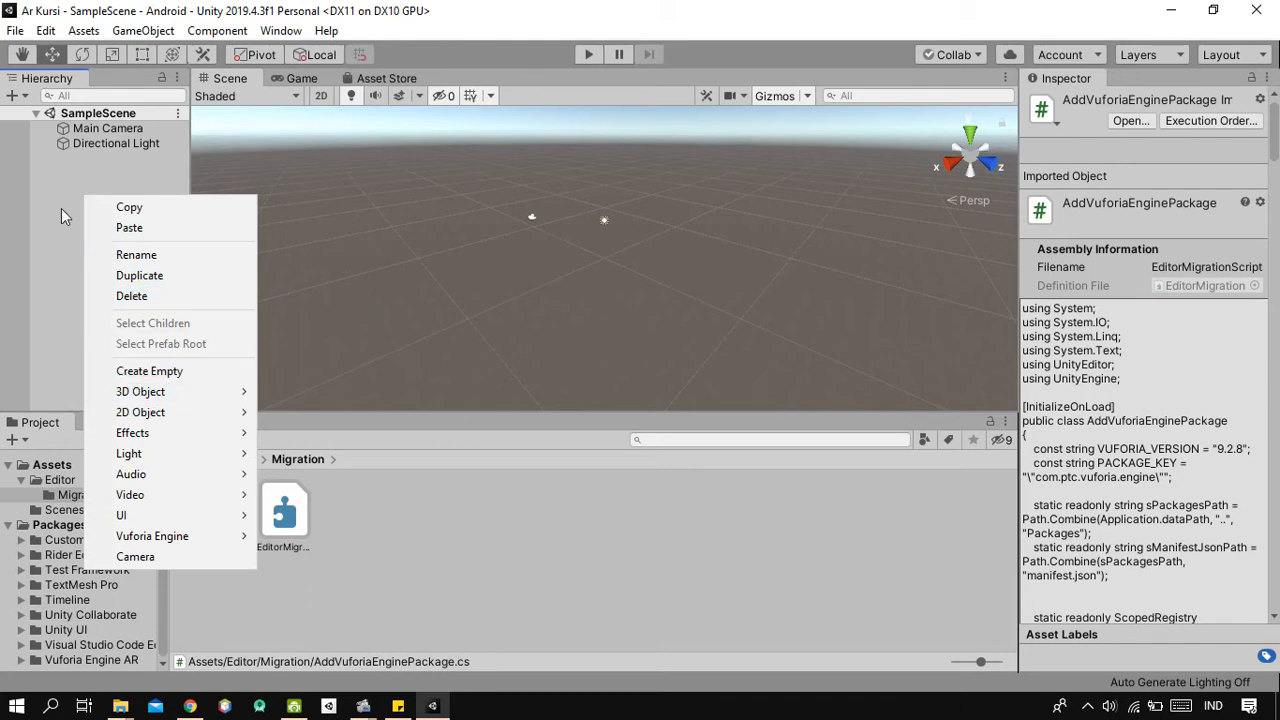
pyautogui.rightClick(61, 208)
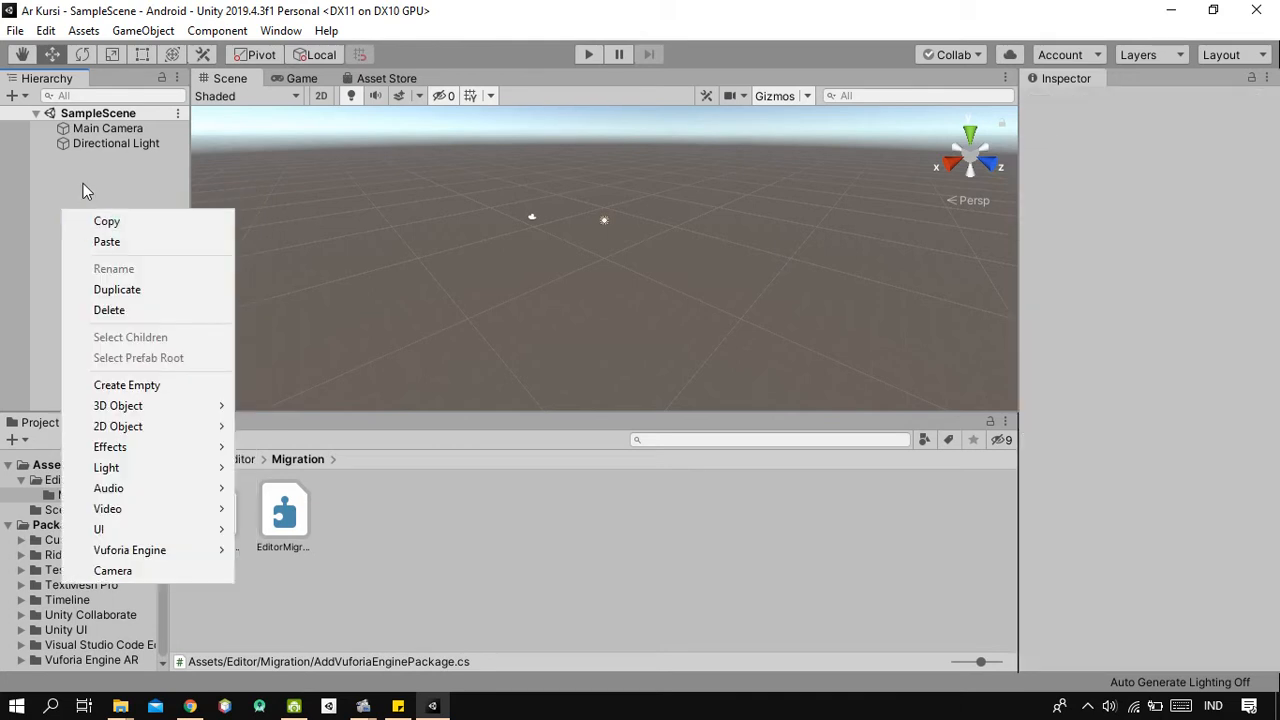
pyautogui.rightClick(63, 218)
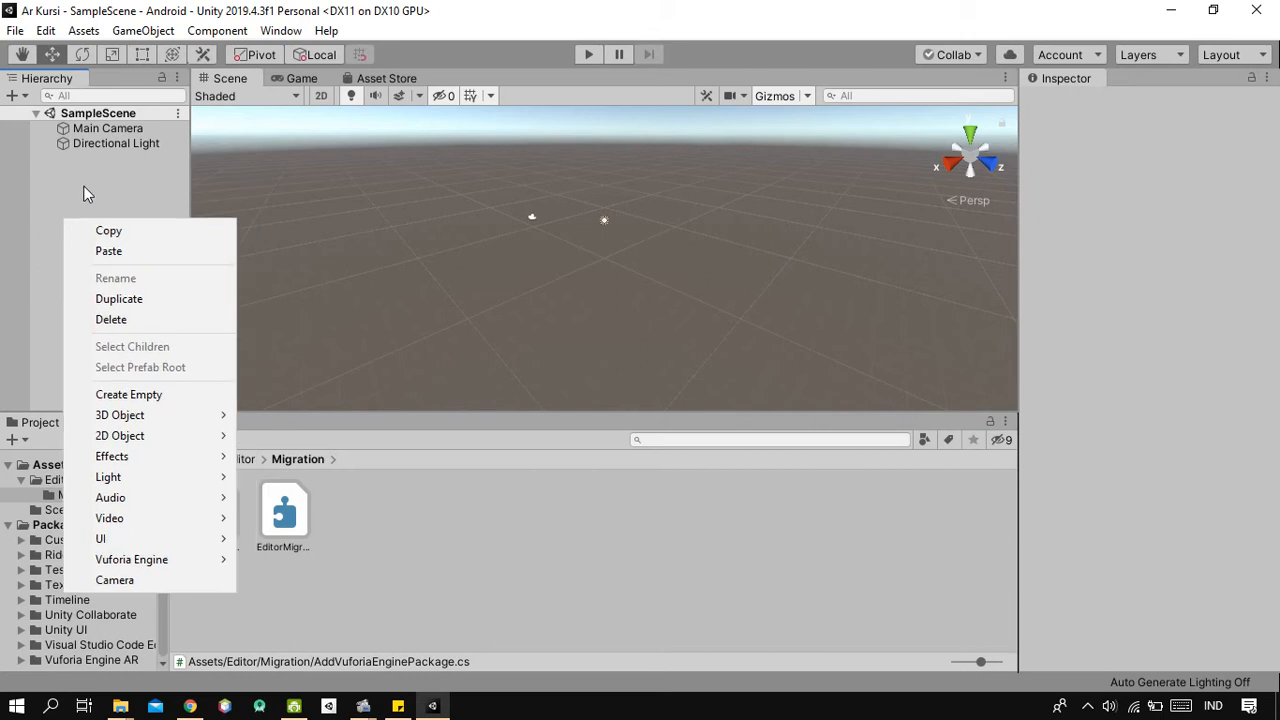
pyautogui.rightClick(84, 187)
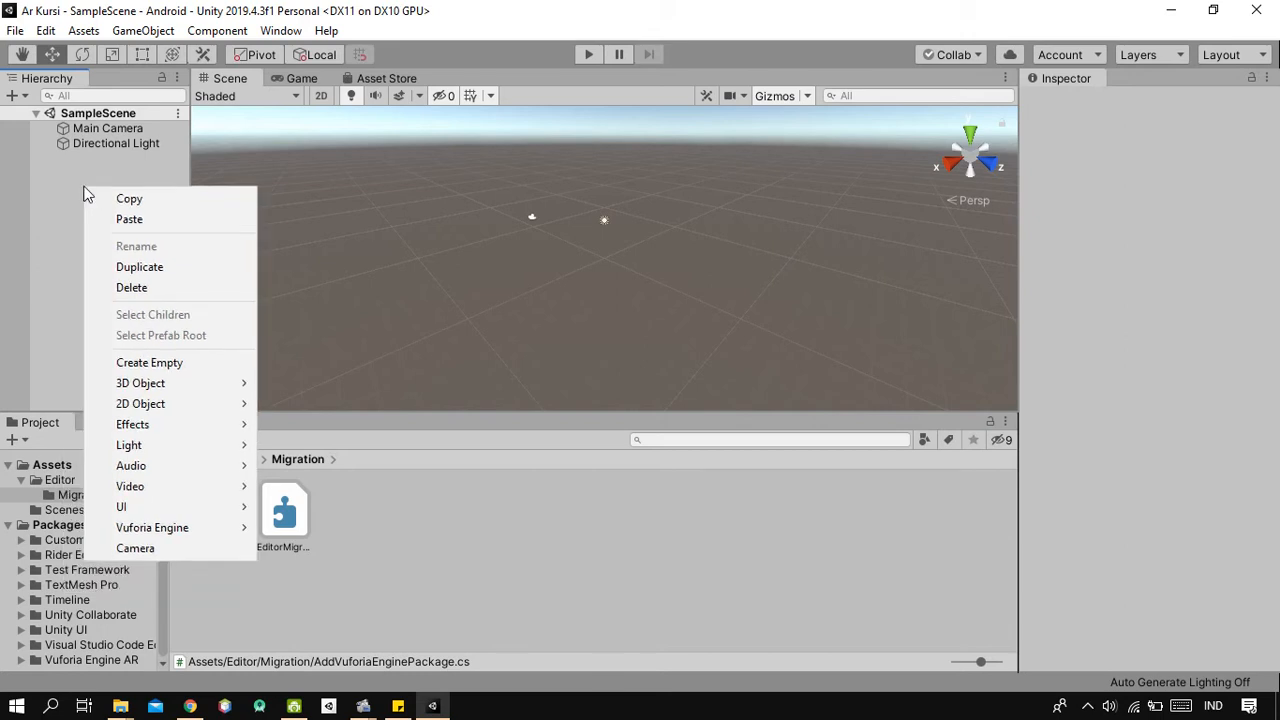
pyautogui.moveTo(167, 526)
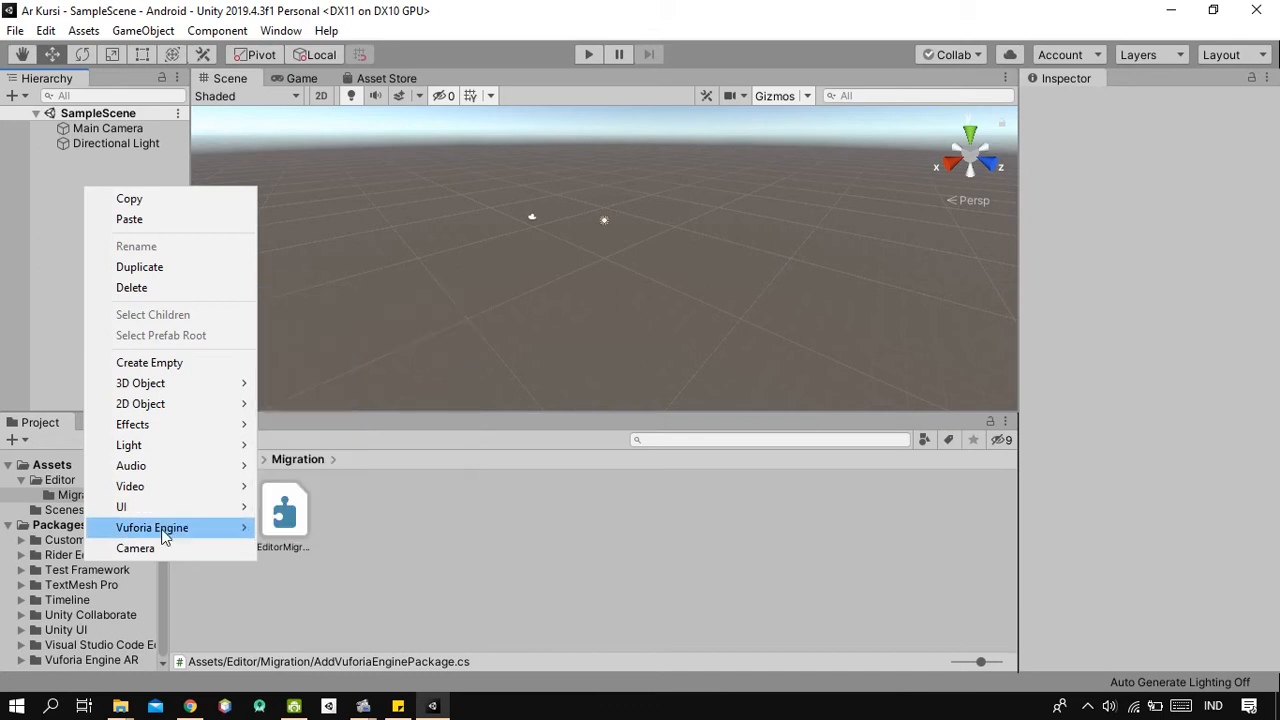
pyautogui.rightClick(57, 169)
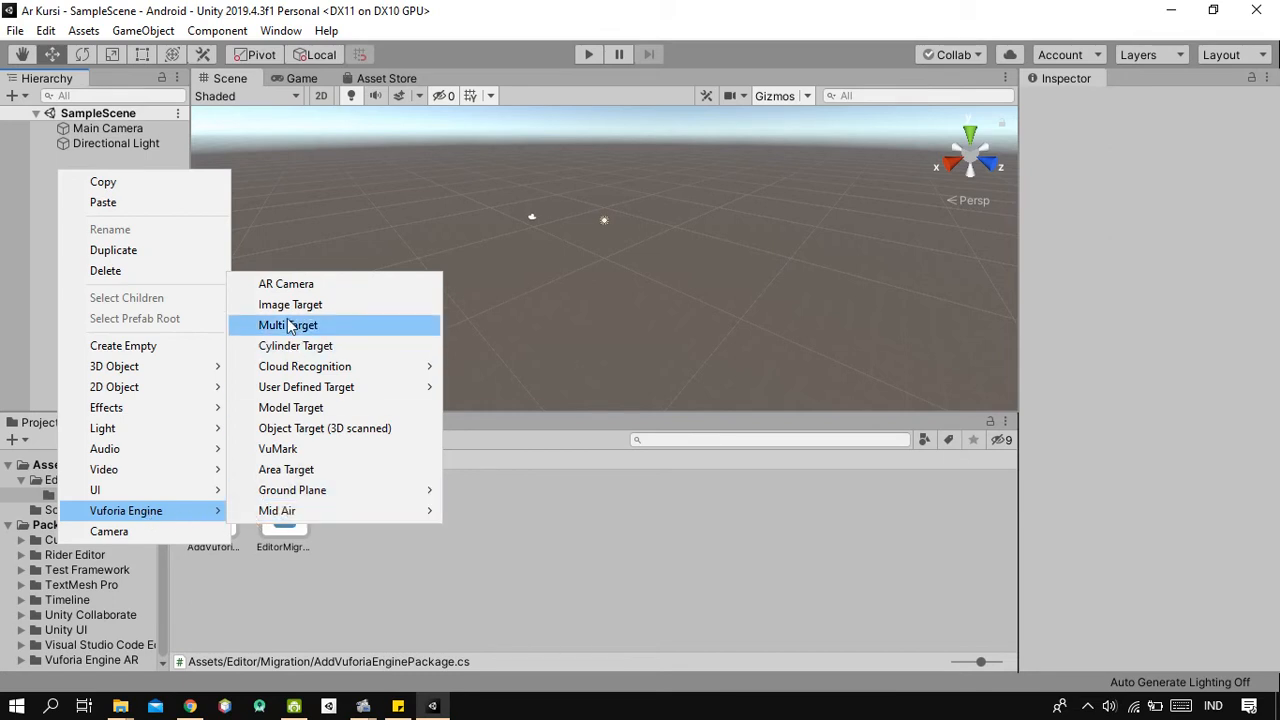
pyautogui.click(280, 287)
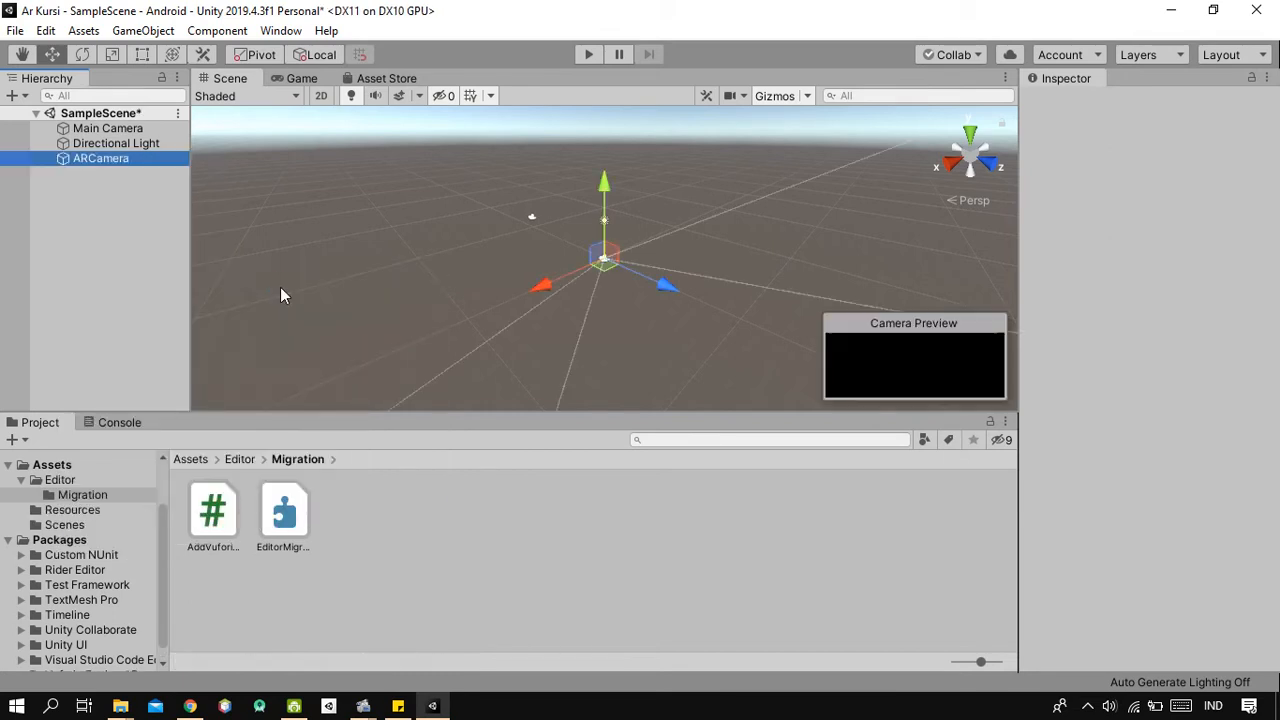
pyautogui.click(105, 130)
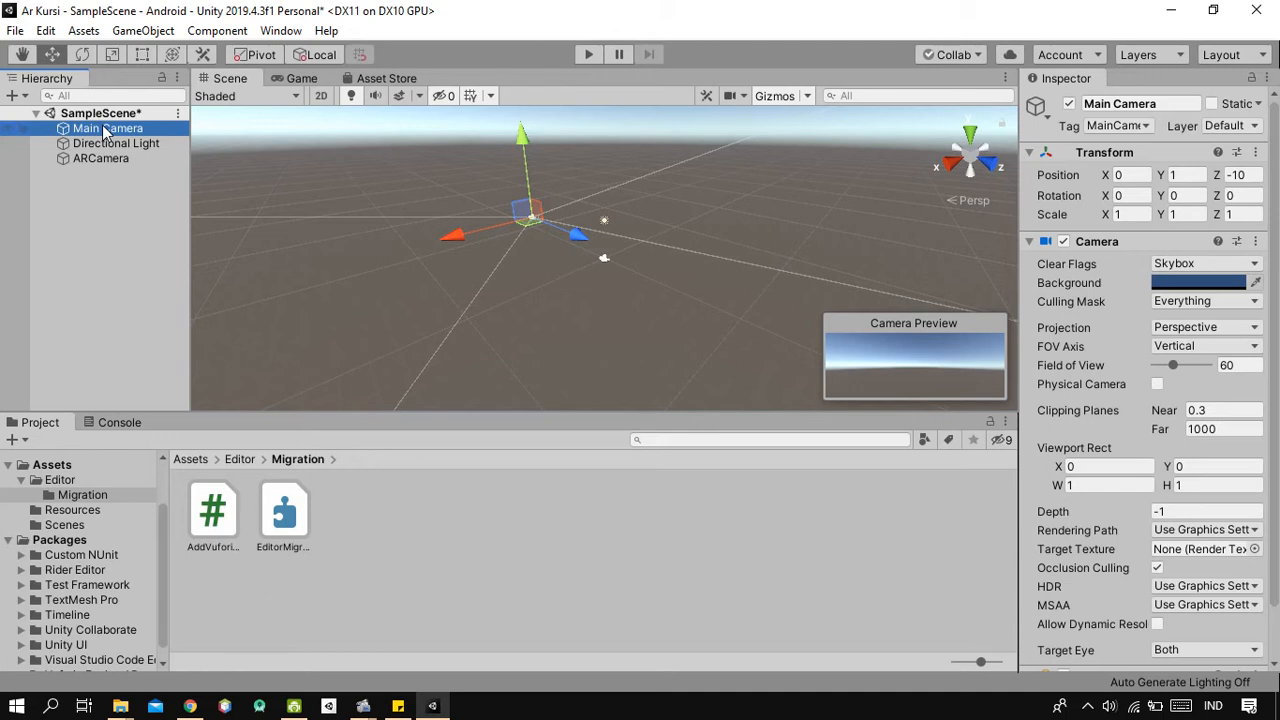
pyautogui.press('Delete')
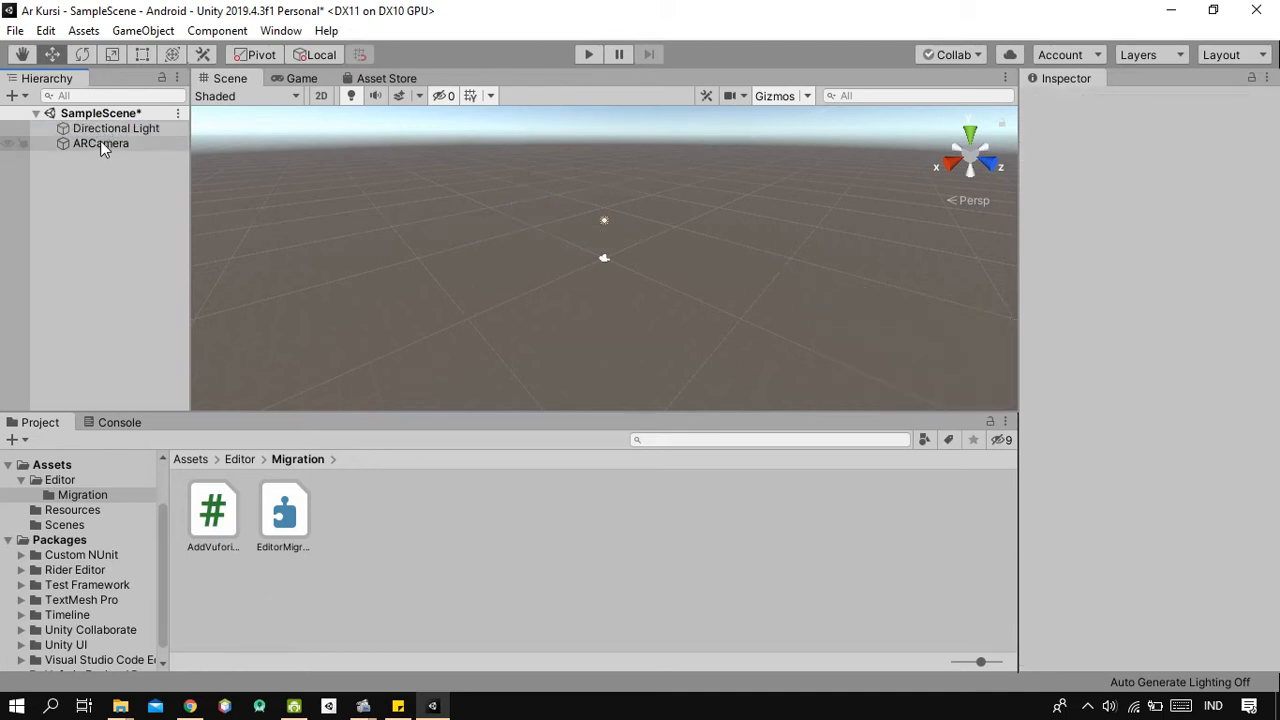
# Open the Vuforia Engine configuration from the Vuforia Behaviour component of the ARCamera
pyautogui.click(100, 142)
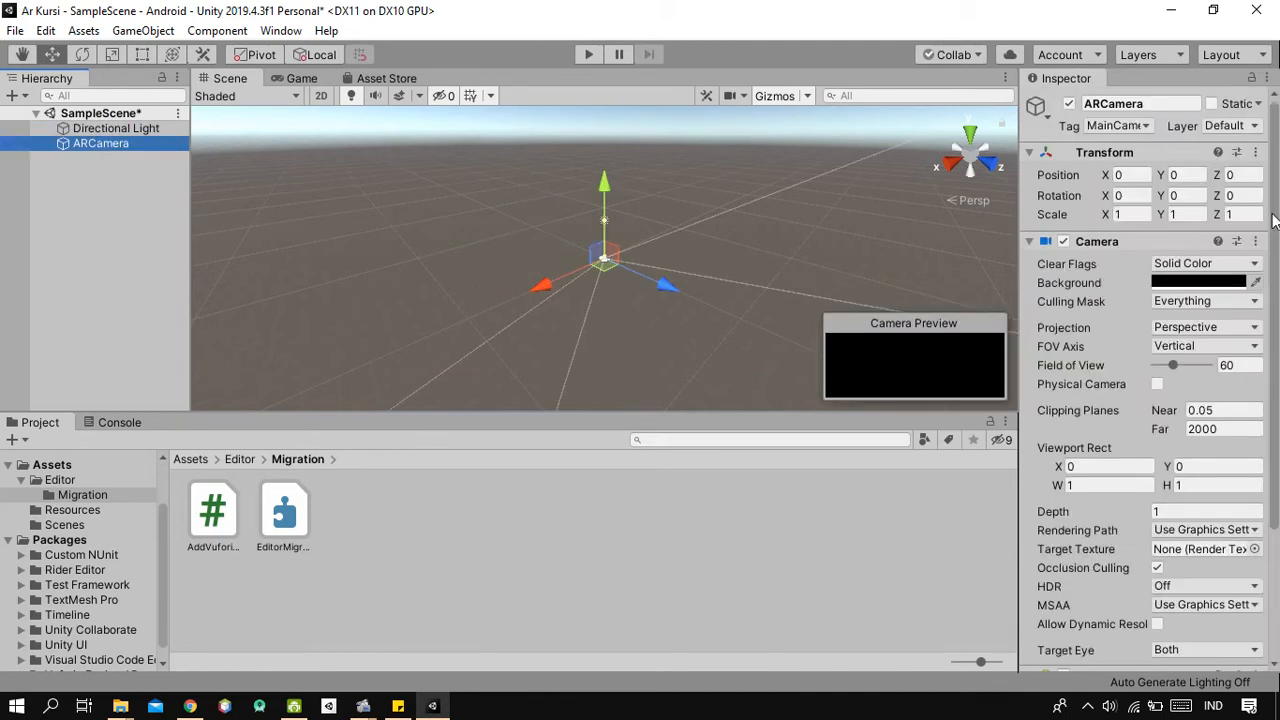
pyautogui.scroll(-4, 1200, 280)
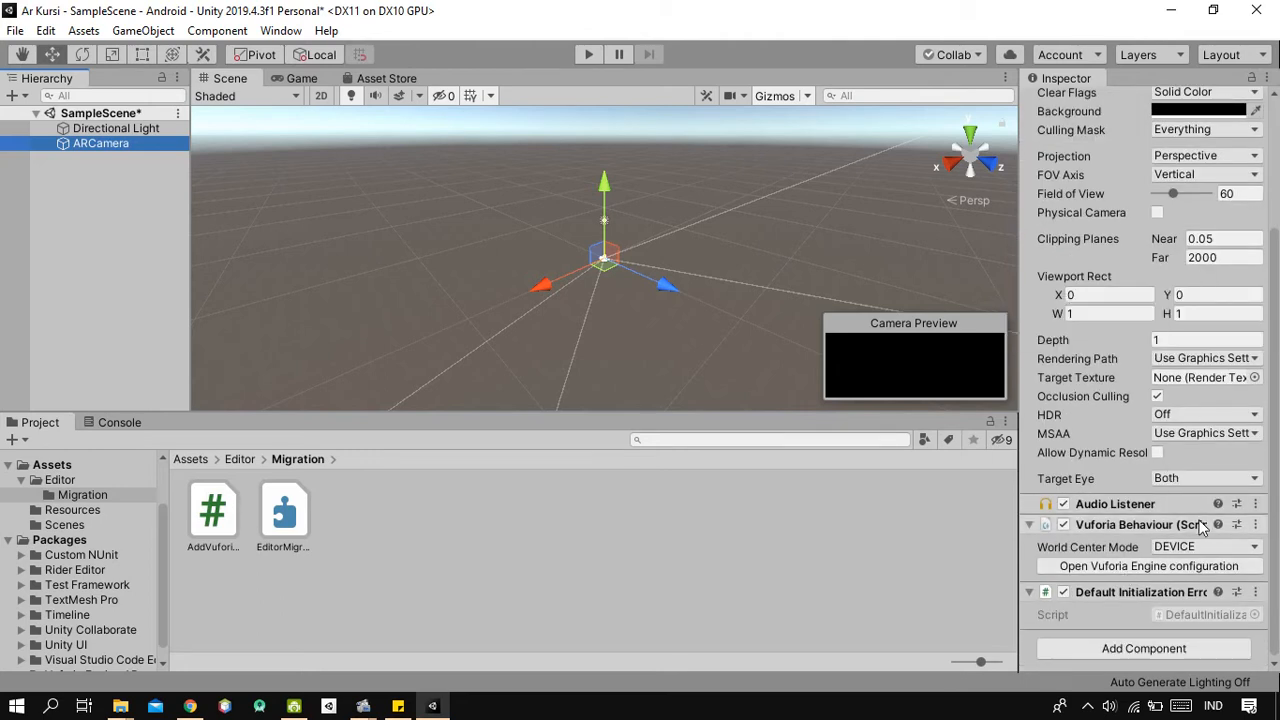
pyautogui.scroll(3, 1201, 525)
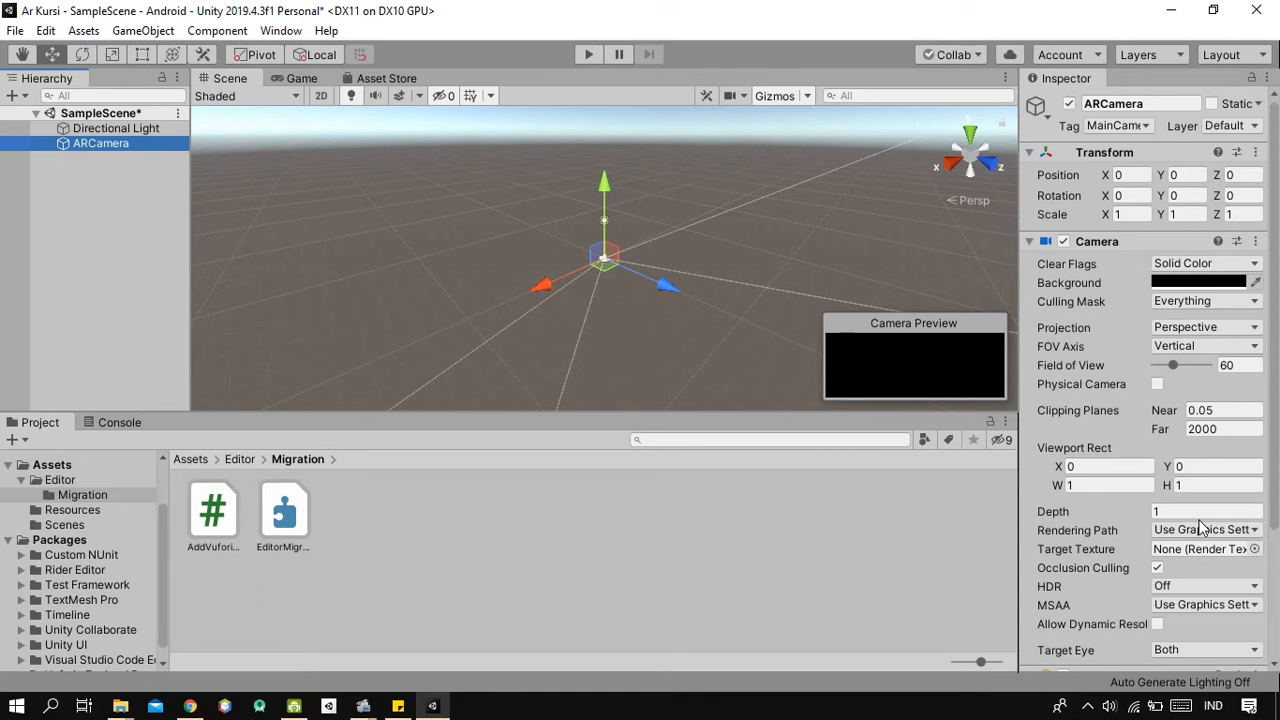
pyautogui.scroll(-4, 1201, 527)
pyautogui.click(1164, 568)
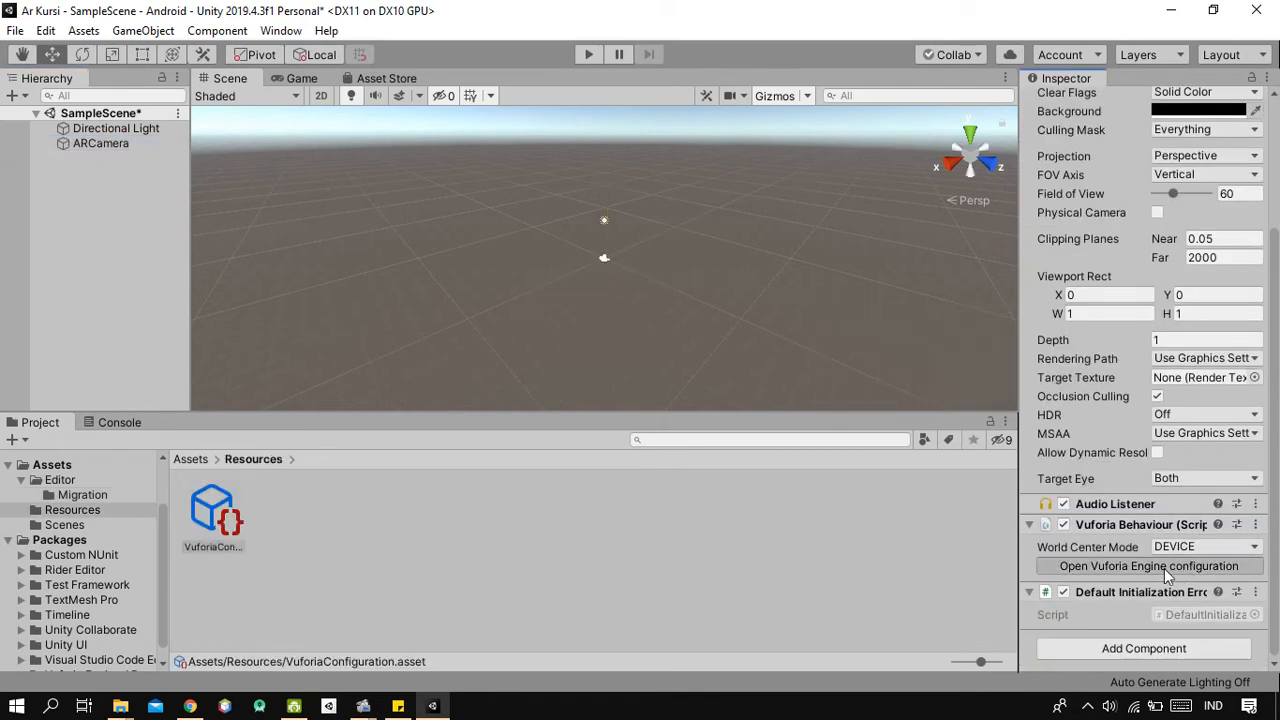
# Choose WEBCAM as the Vuforia play mode type and DroidCam Source 3 as the camera device
pyautogui.scroll(3, 1167, 448)
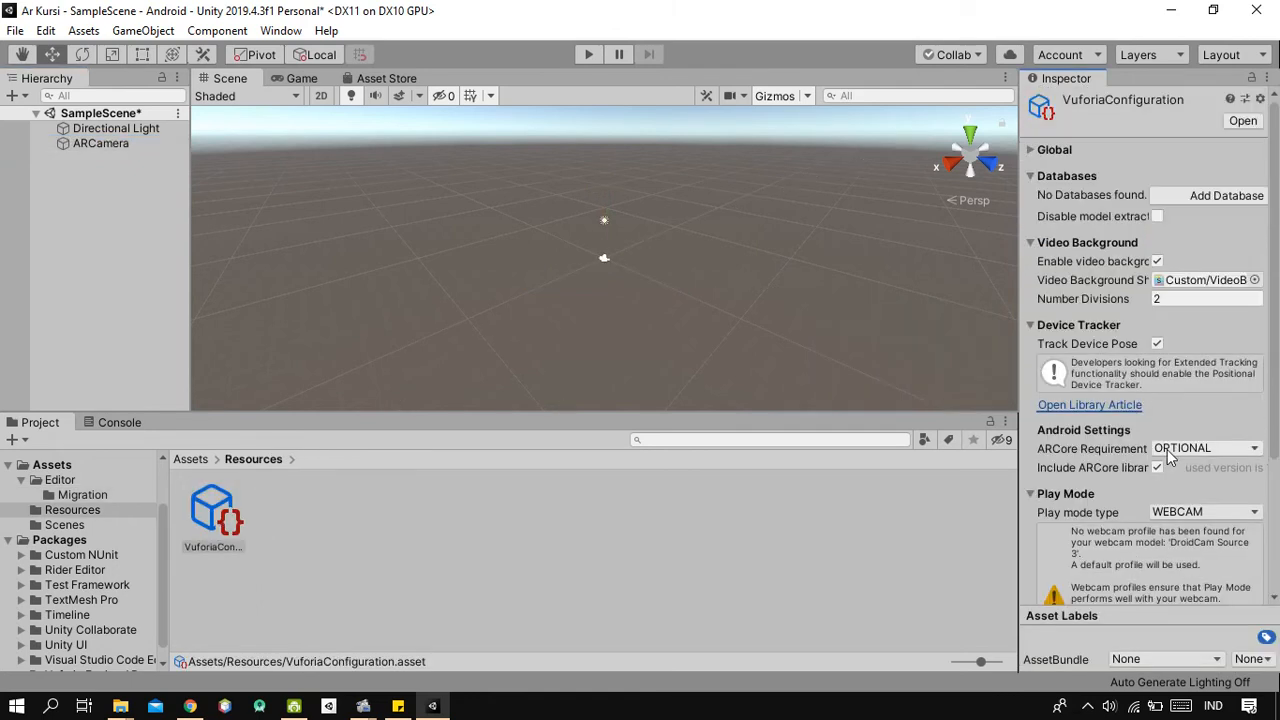
pyautogui.scroll(-3, 1146, 480)
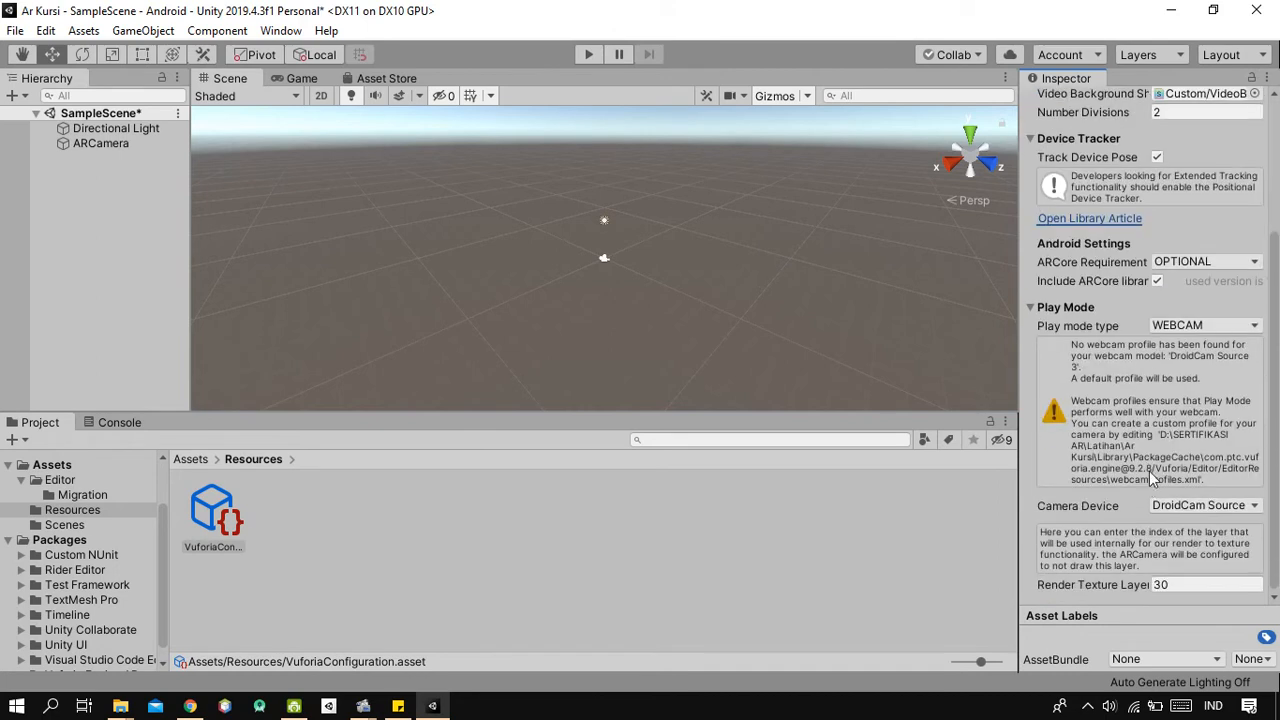
pyautogui.click(1189, 328)
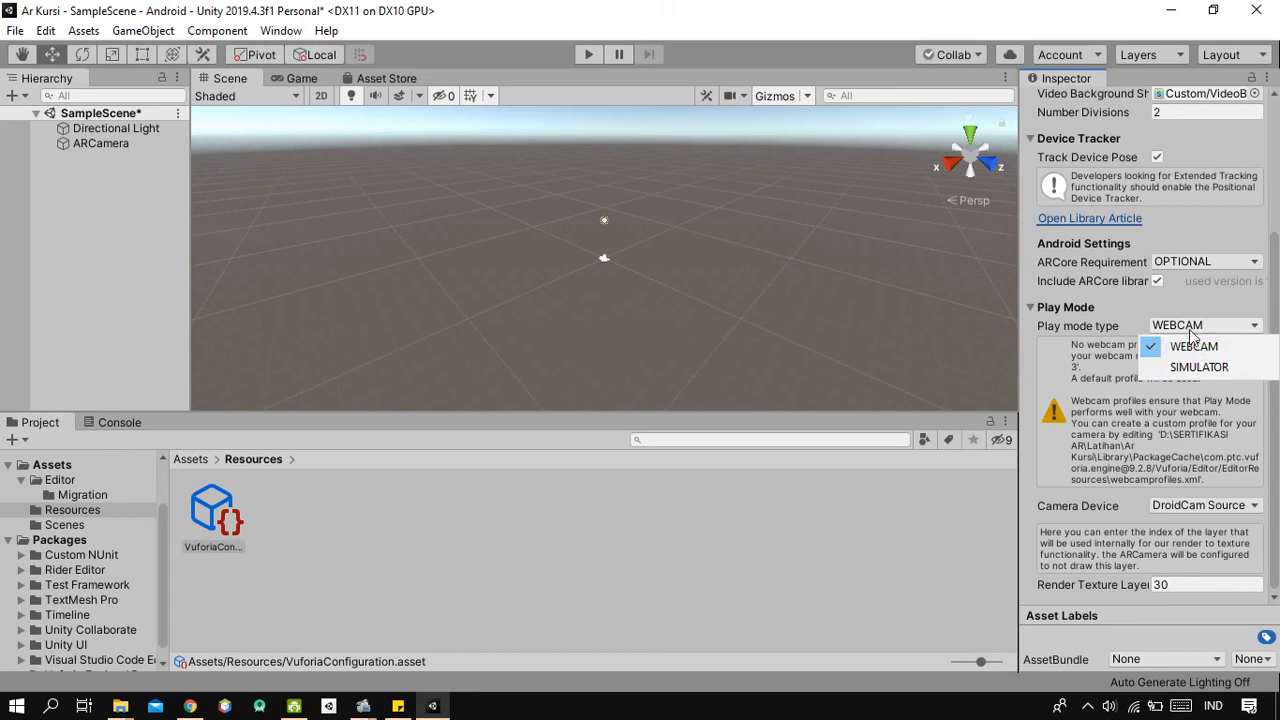
pyautogui.click(1194, 346)
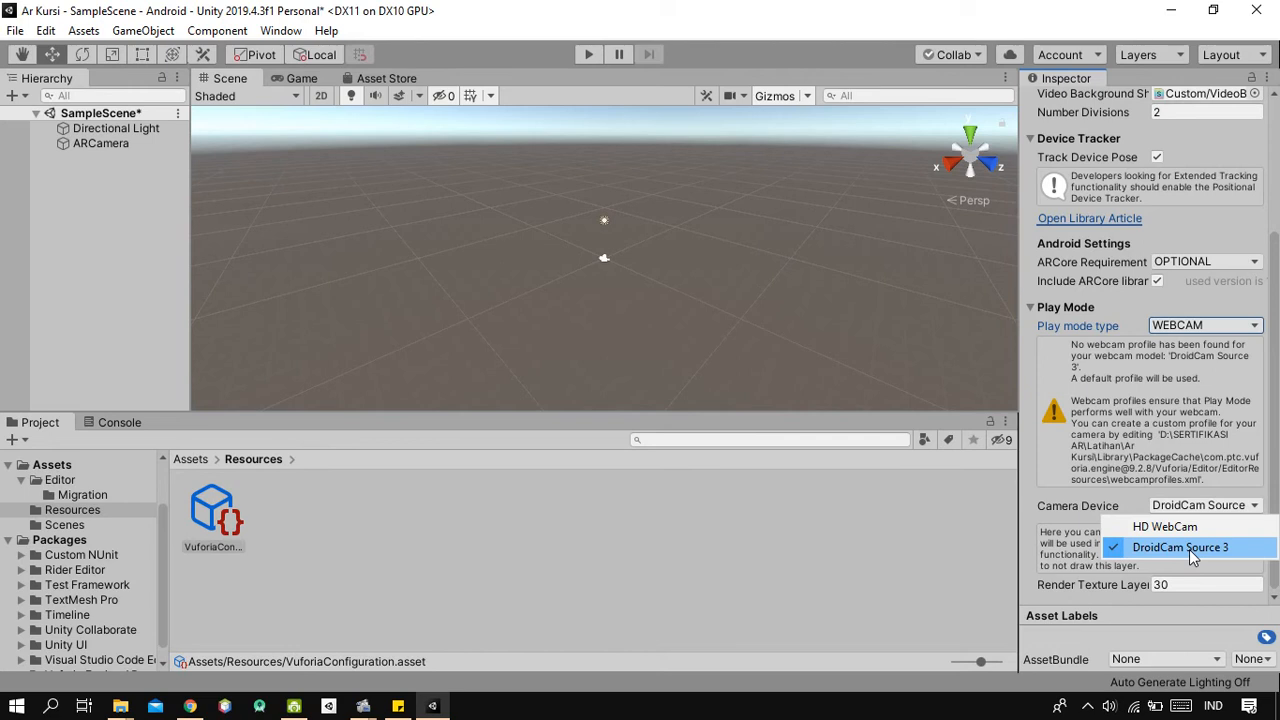
pyautogui.click(1192, 507)
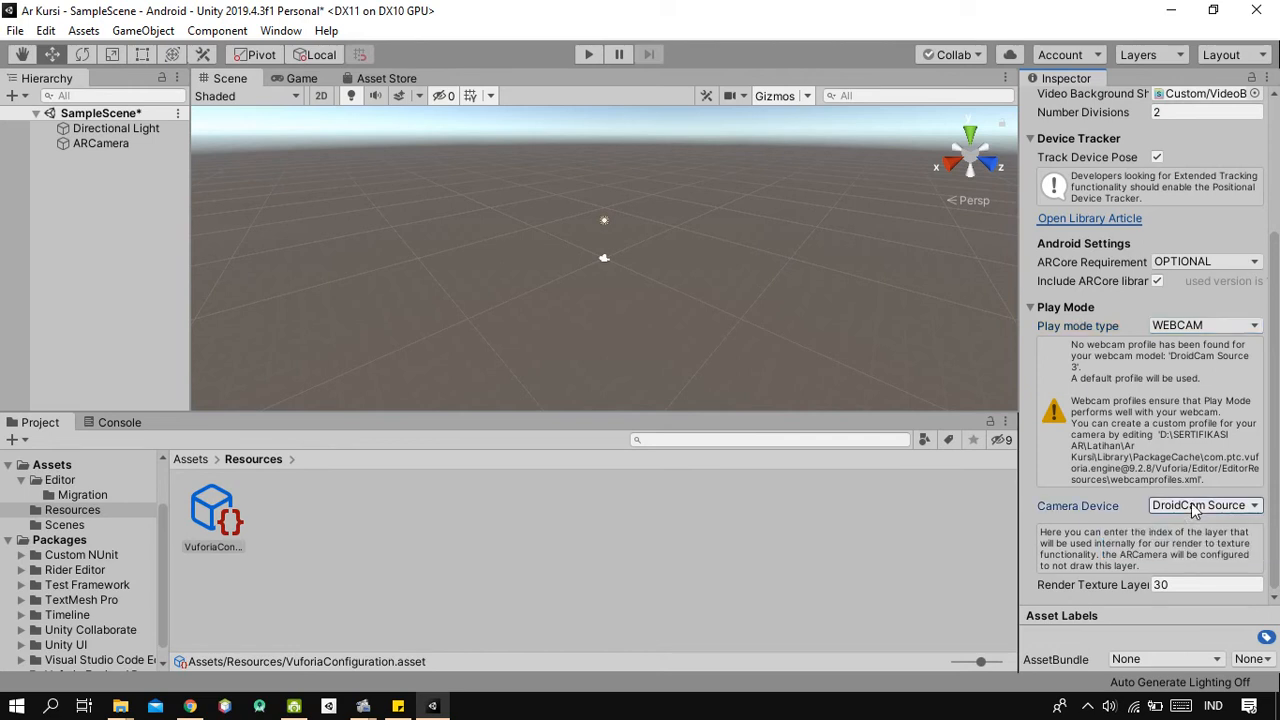
pyautogui.click(1198, 508)
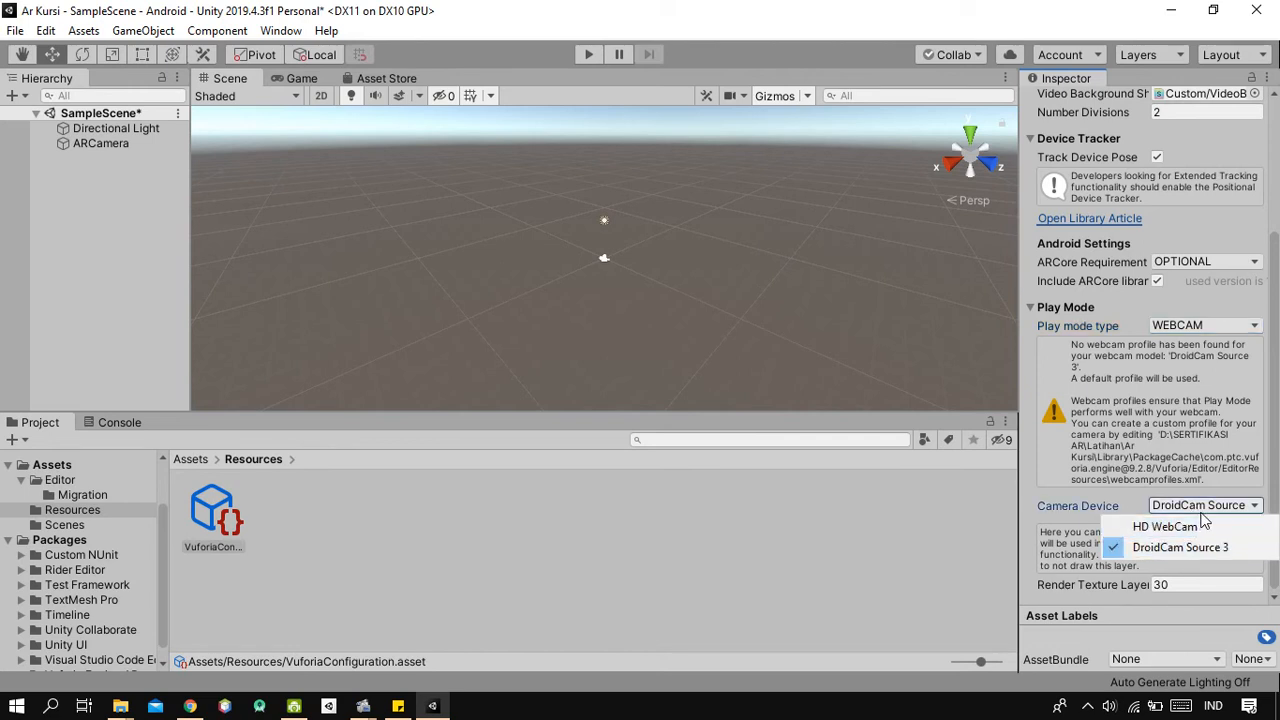
pyautogui.click(1193, 507)
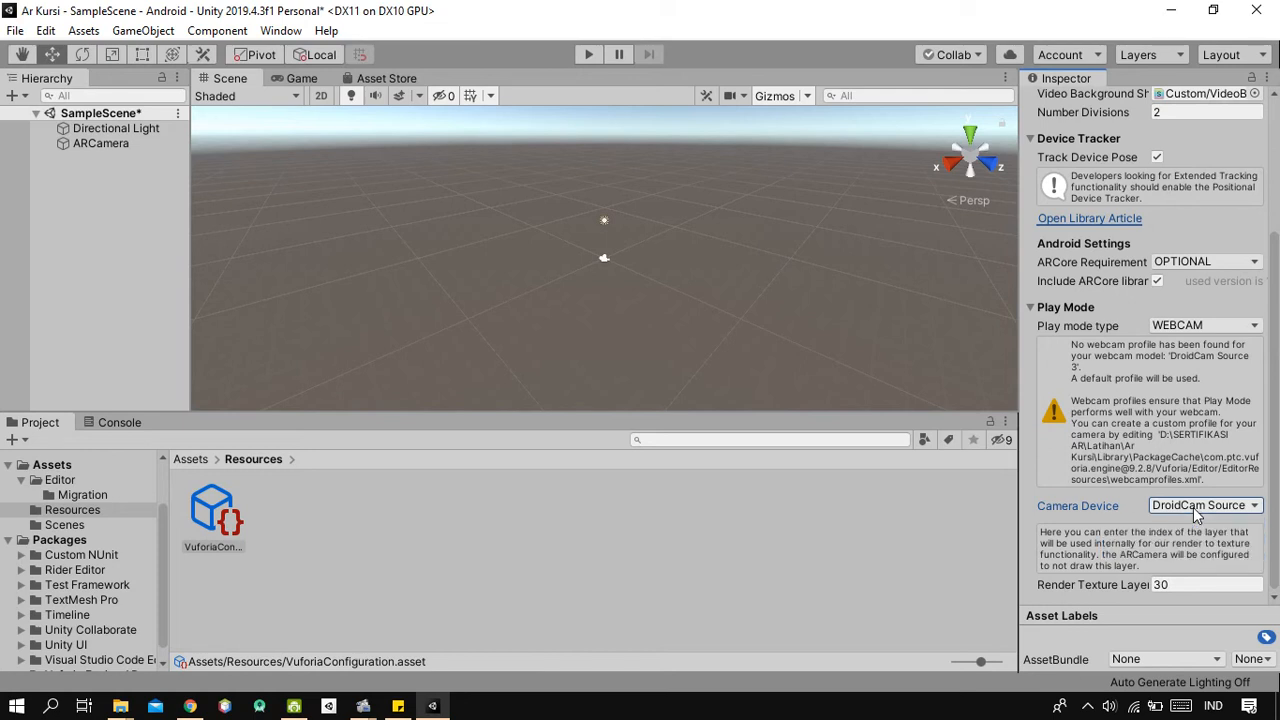
pyautogui.scroll(5, 1193, 507)
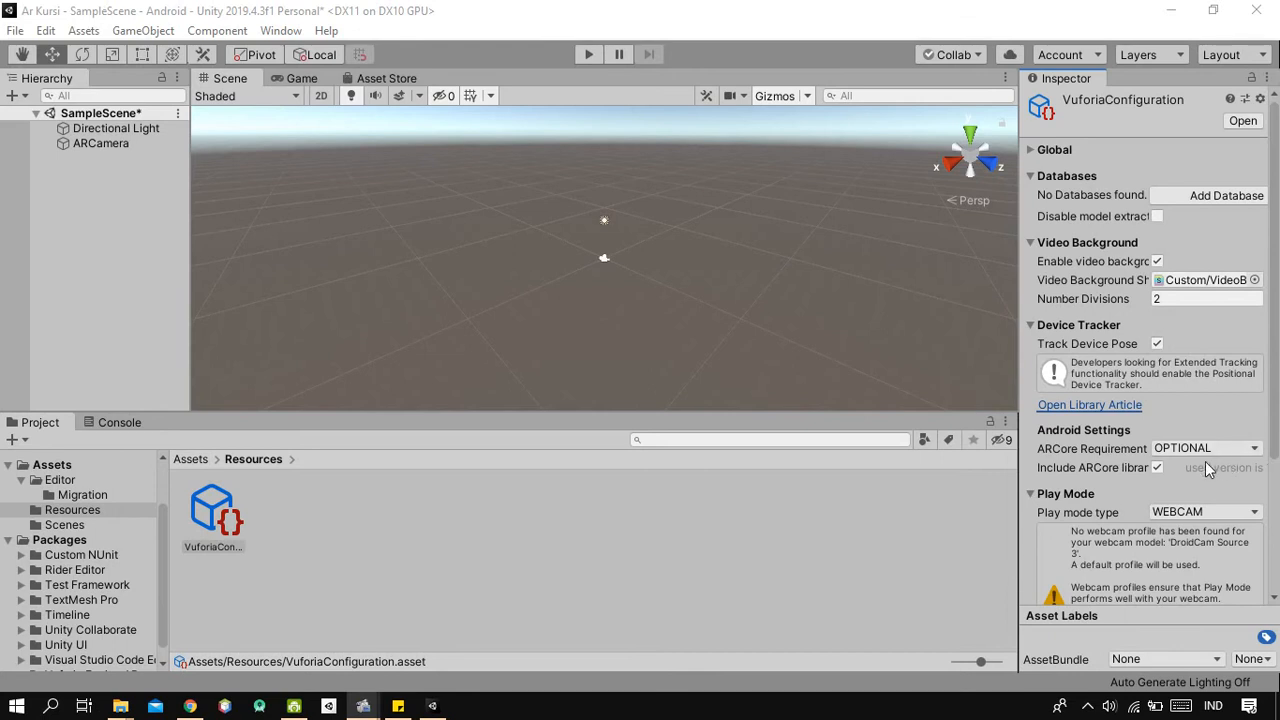
pyautogui.scroll(-4, 1133, 442)
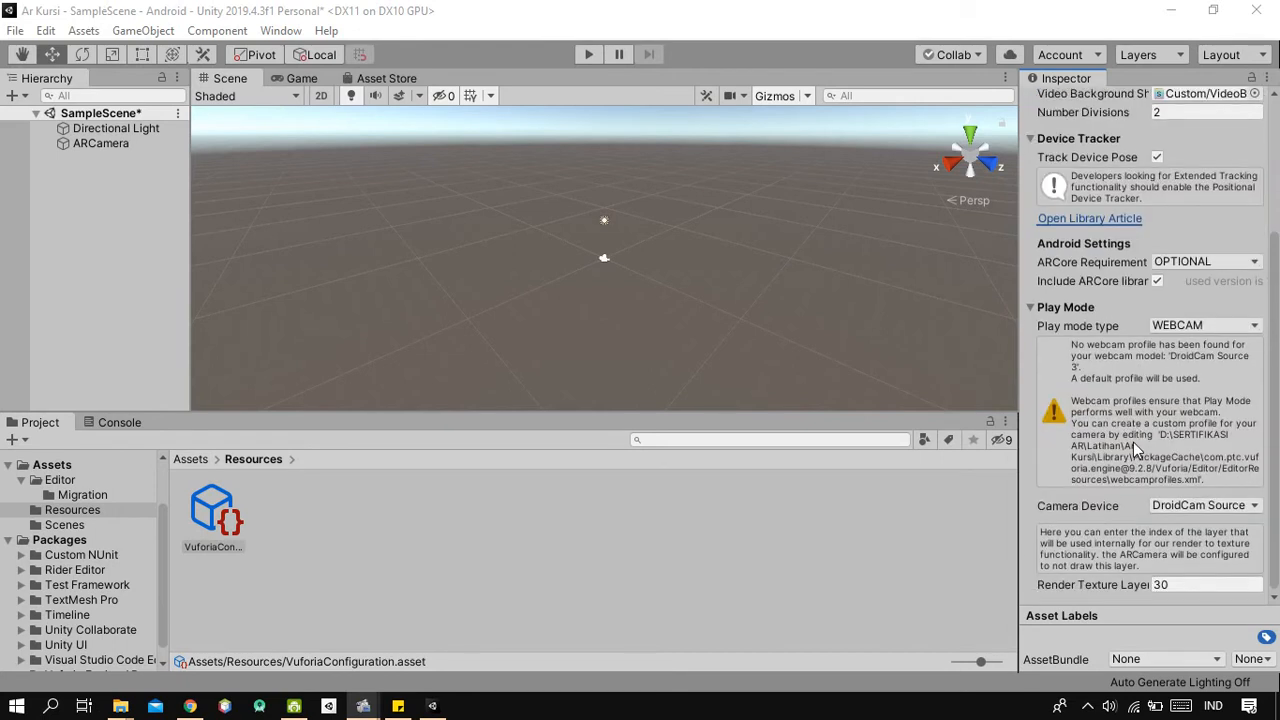
pyautogui.click(1250, 507)
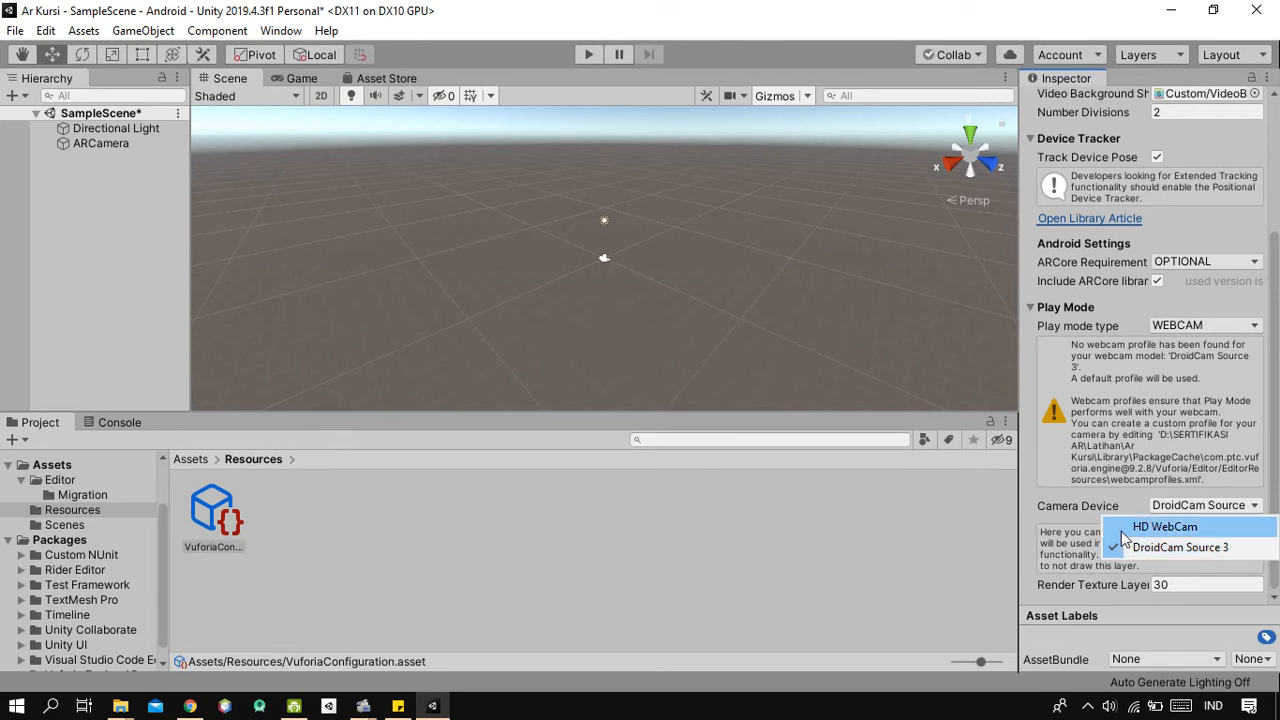
pyautogui.click(1187, 547)
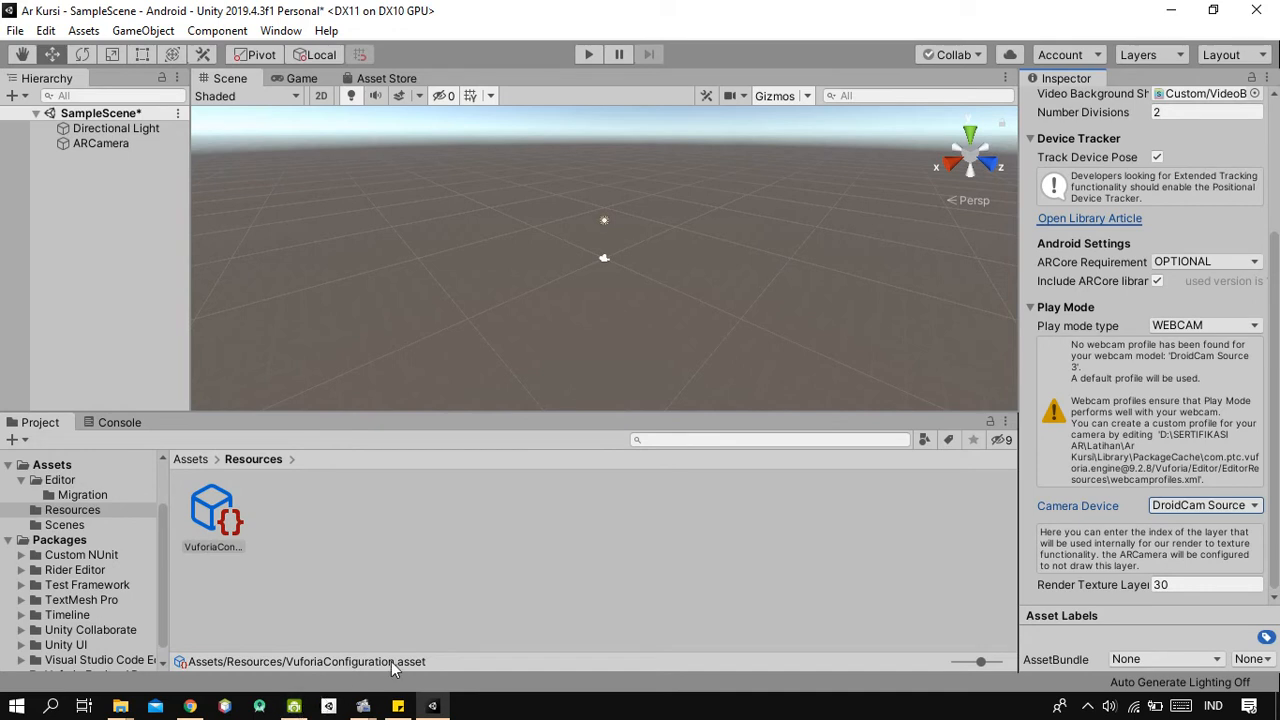
# Switch to the DroidCam Client app by searching for it in Windows
pyautogui.press('super')
pyautogui.write('droi')
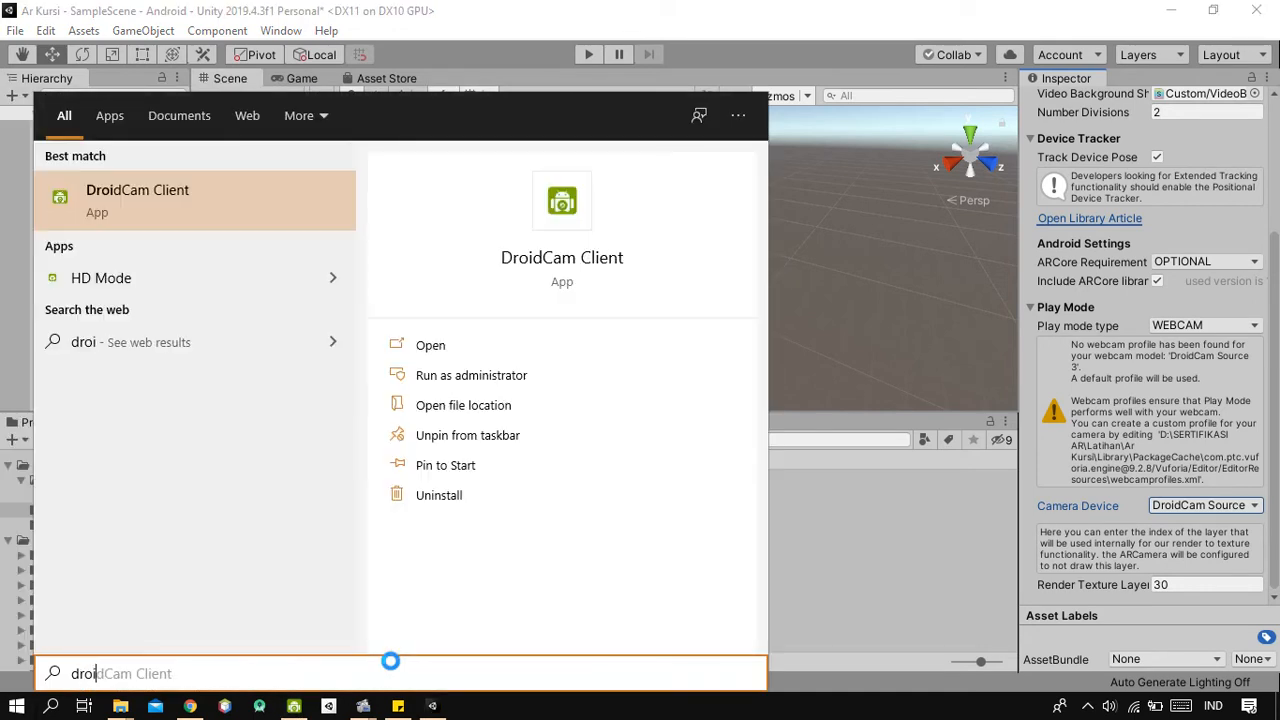
pyautogui.press('Return')
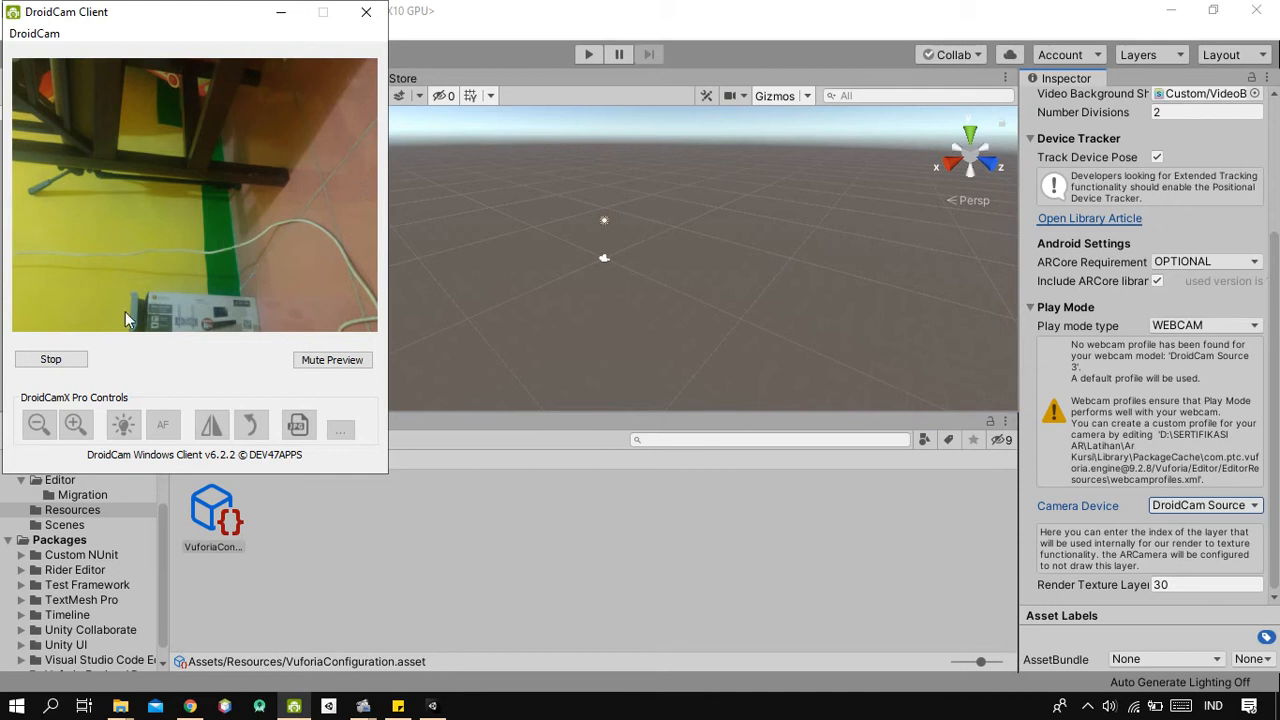
# Stop the DroidCam stream and restart it over USB from the LG-H818 on port 4747 with video and audio enabled
pyautogui.click(84, 365)
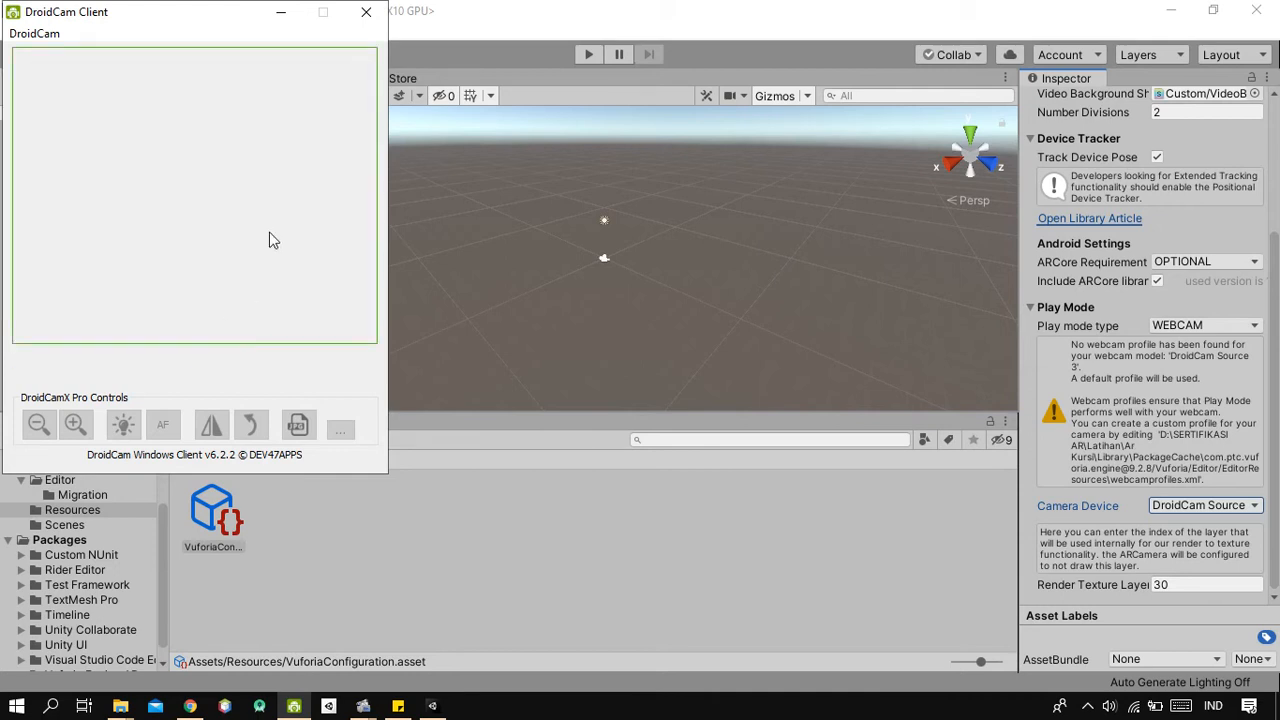
pyautogui.click(203, 183)
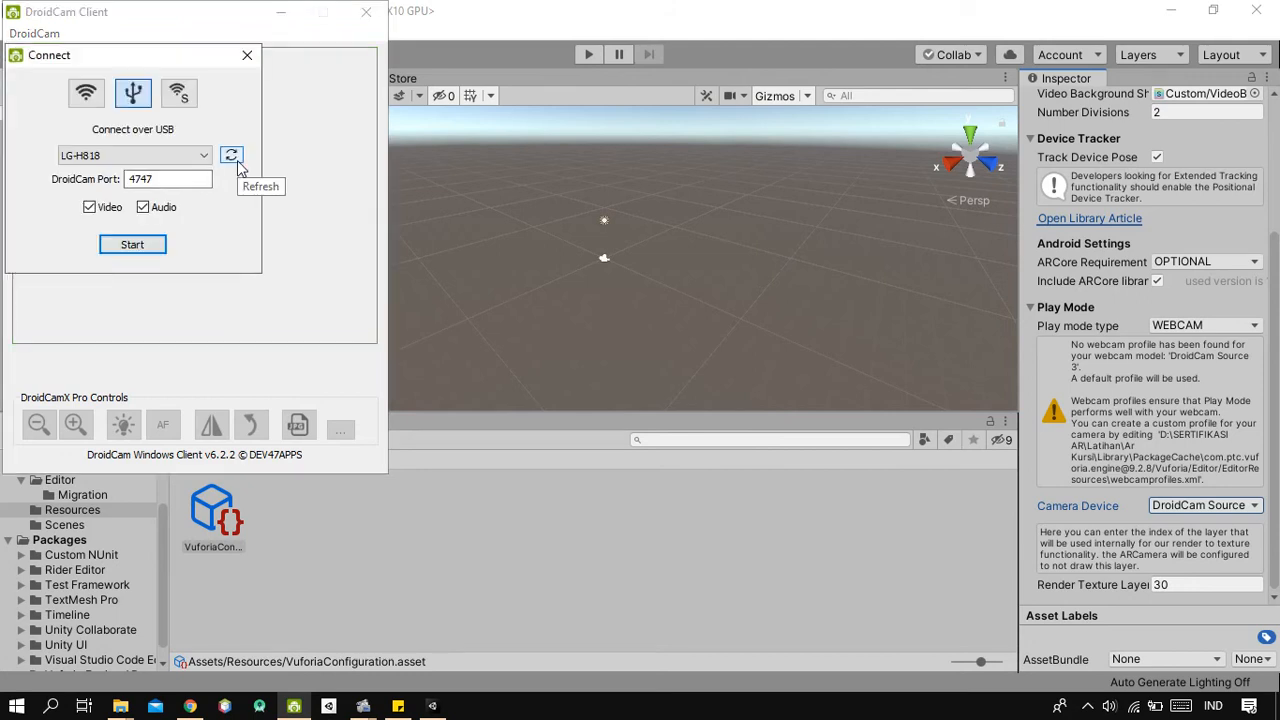
pyautogui.click(232, 157)
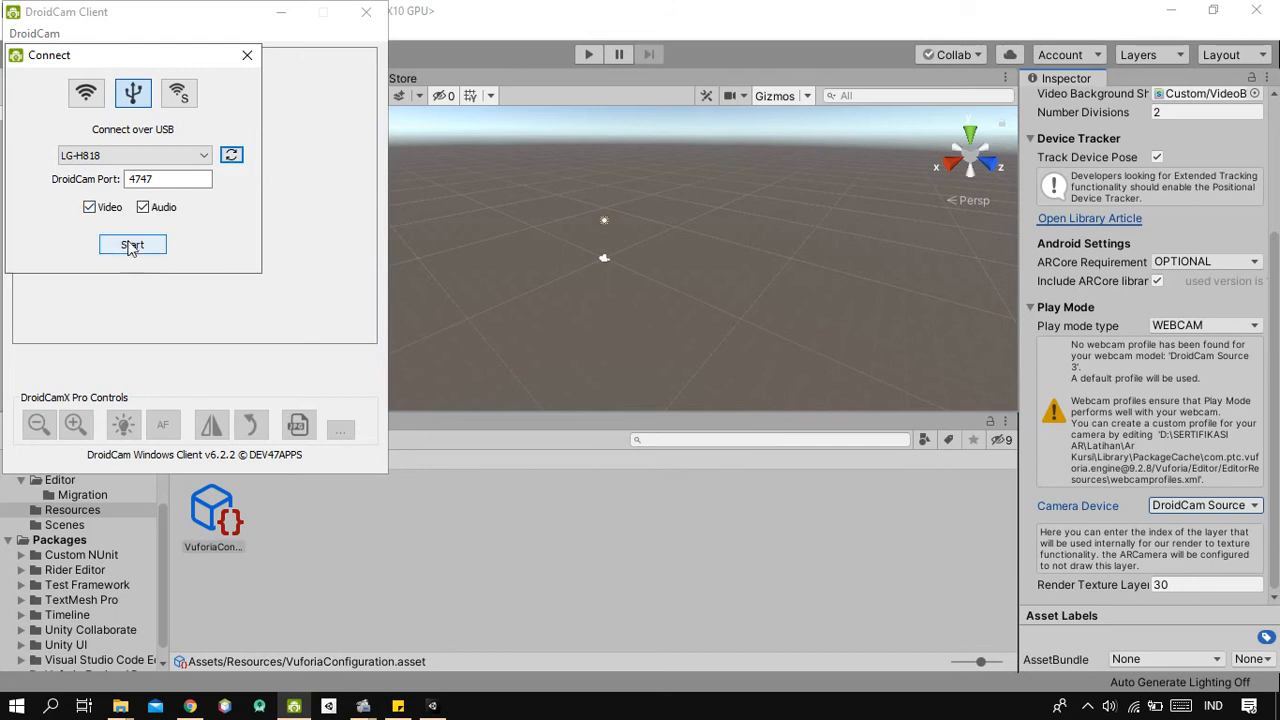
pyautogui.click(94, 211)
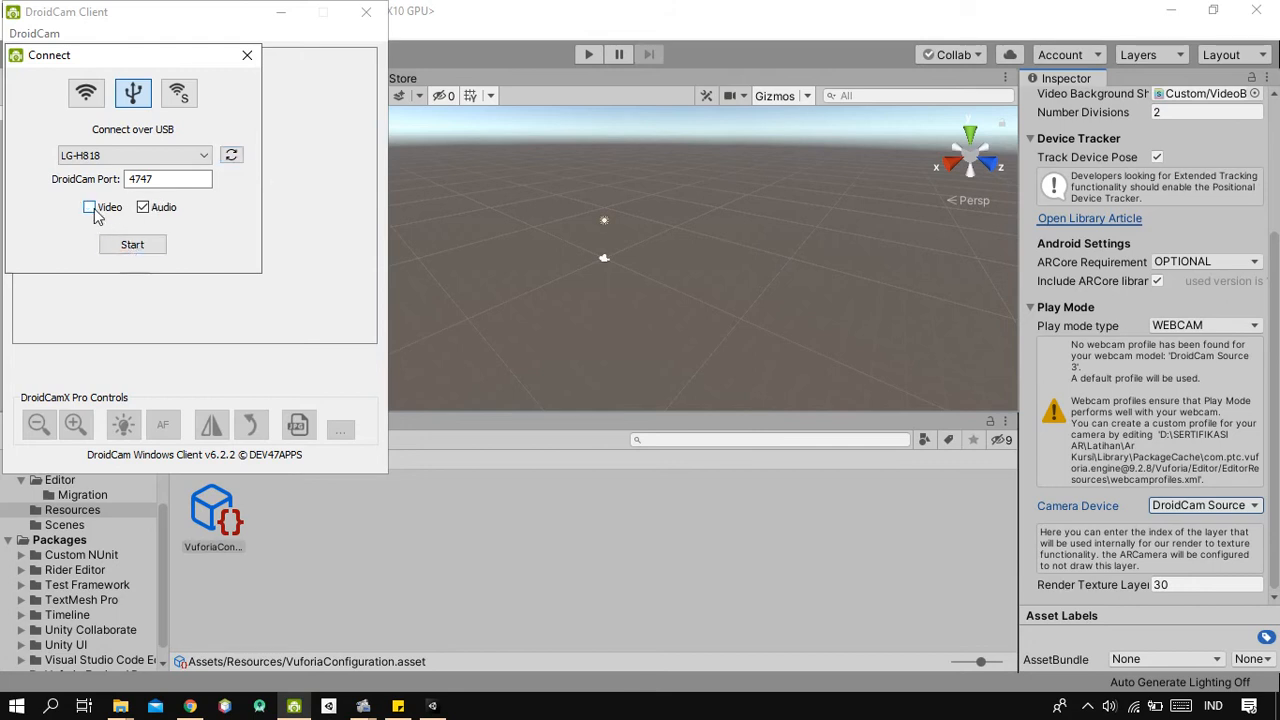
pyautogui.click(94, 211)
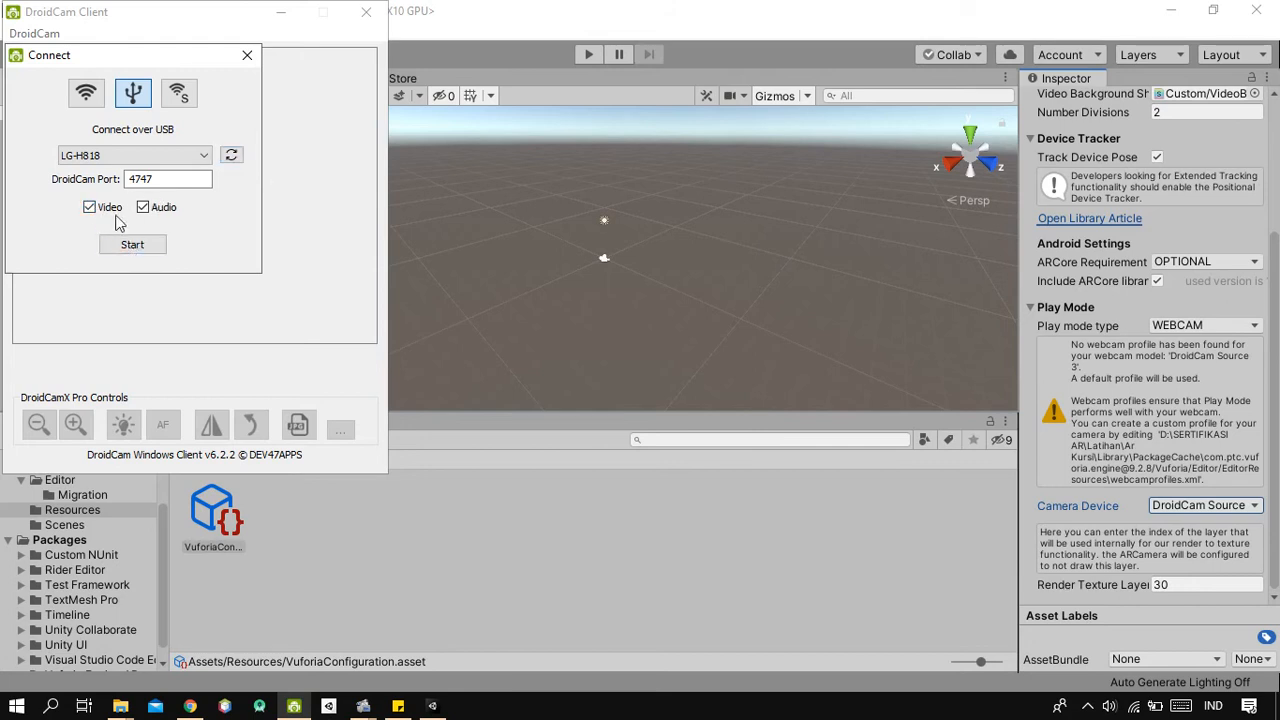
pyautogui.click(149, 254)
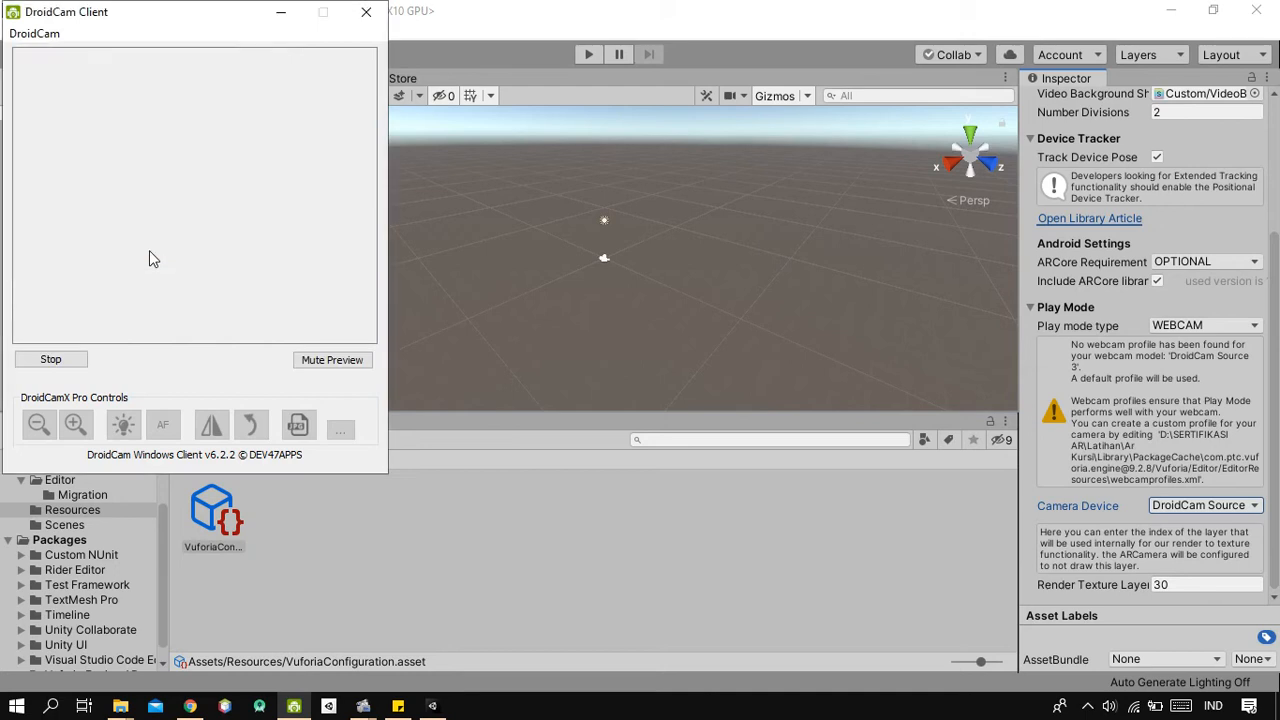
# Check the selected input device in the Windows Sound settings, and close the Settings window
pyautogui.press('super')
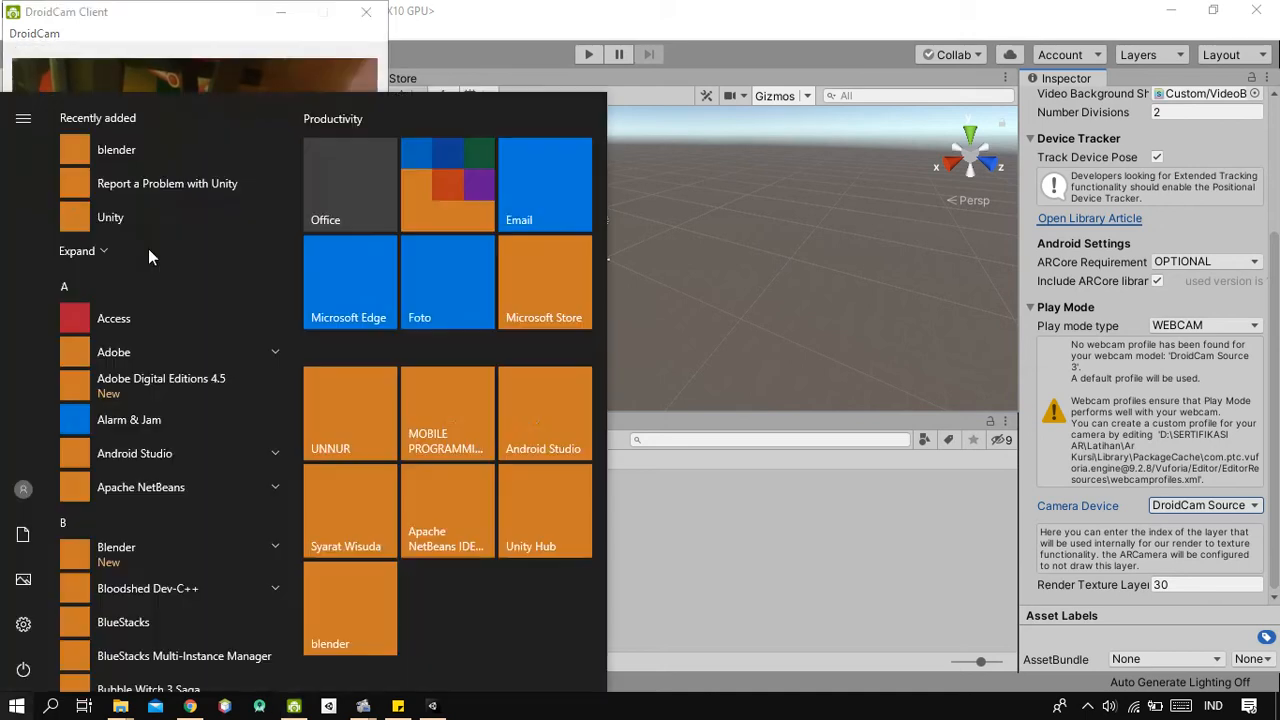
pyautogui.write('sound')
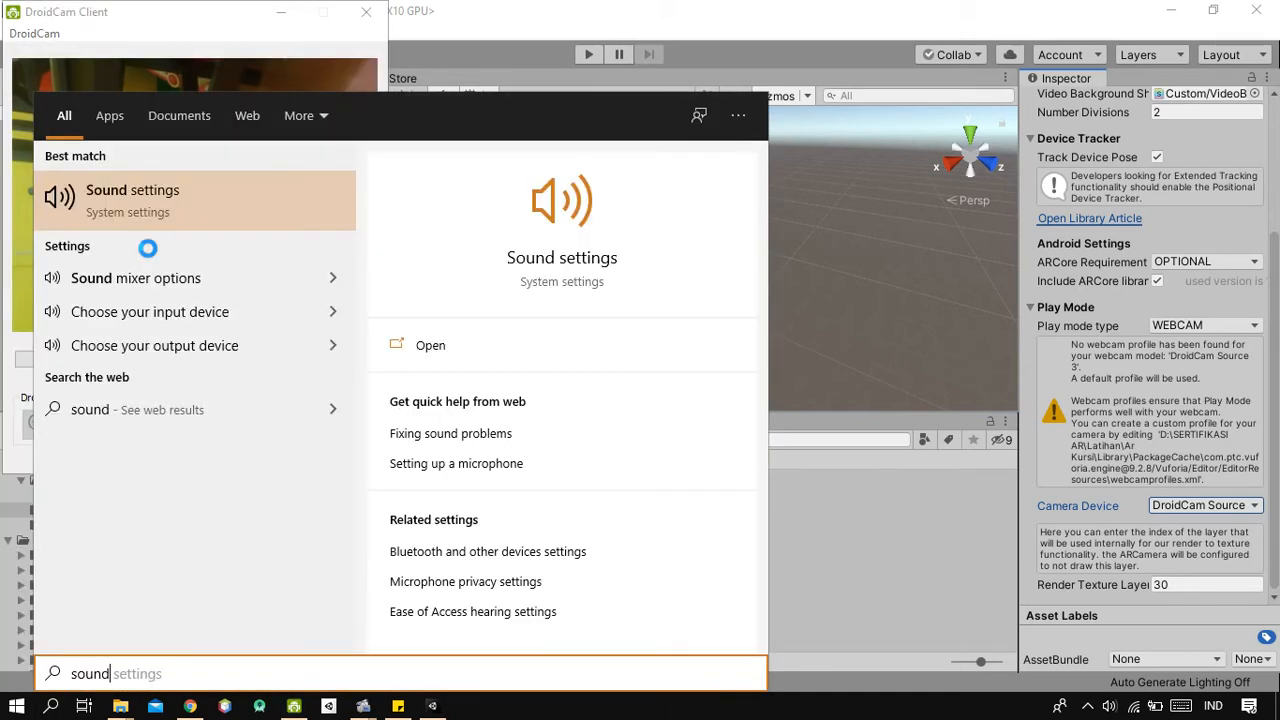
pyautogui.press('Return')
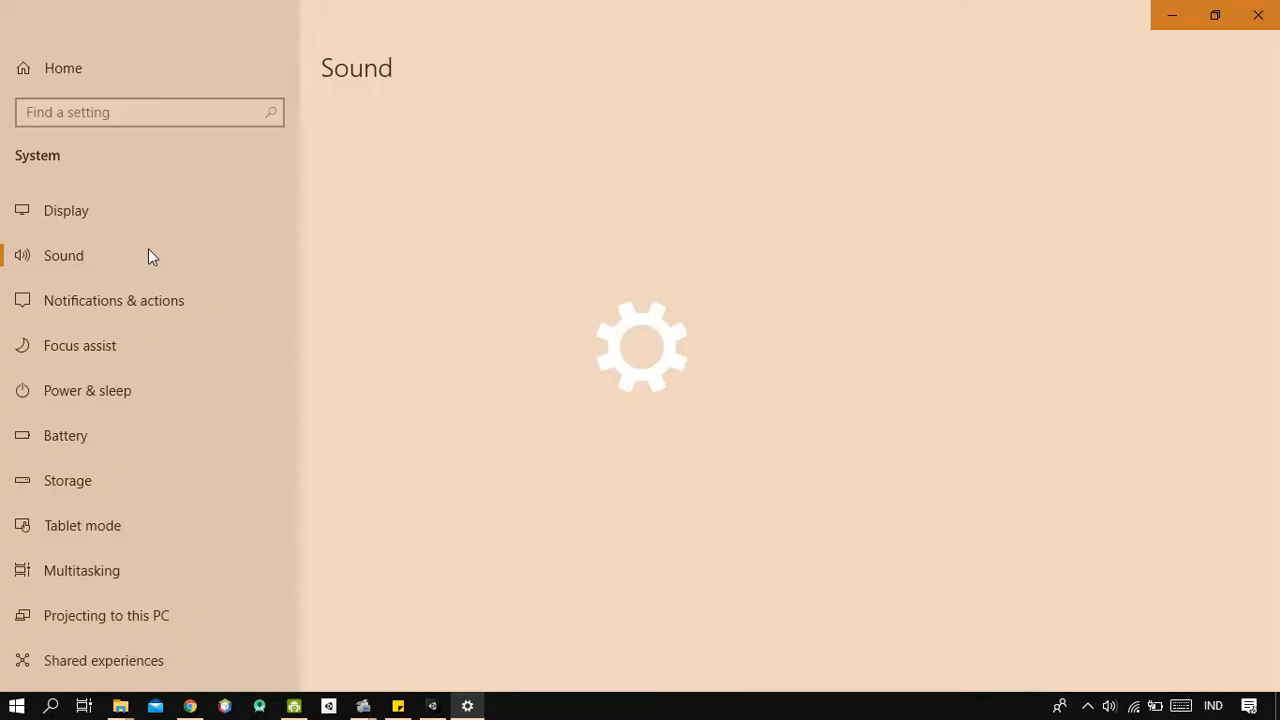
pyautogui.scroll(-3, 470, 478)
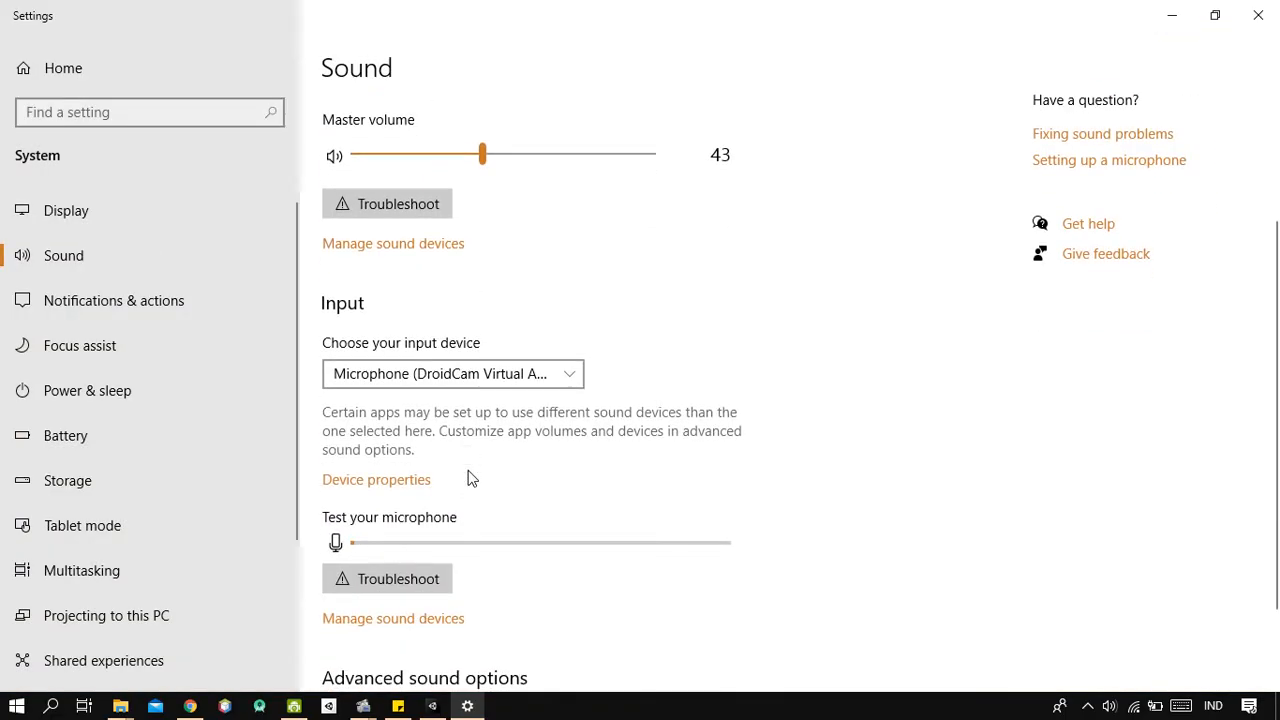
pyautogui.click(1258, 15)
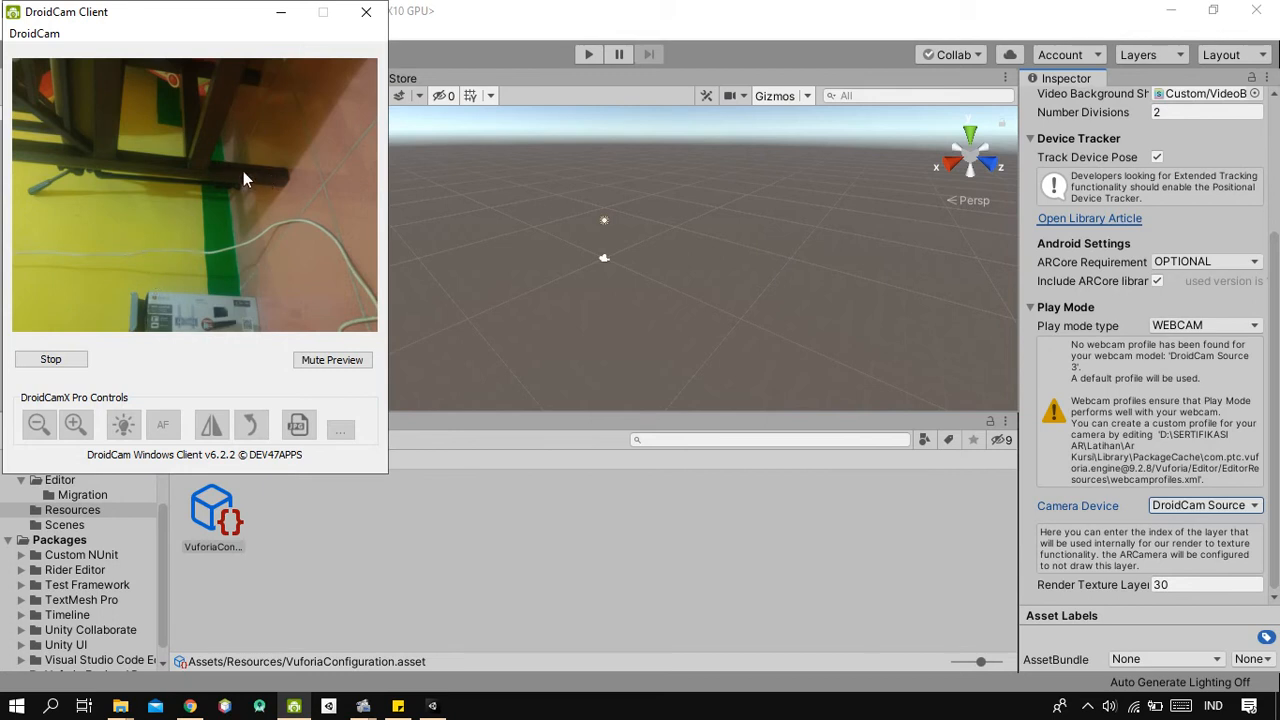
# Minimize DroidCam, reopen the Vuforia Engine configuration from the ARCamera in Unity, and expand its Global settings down to the App License Key
pyautogui.click(281, 12)
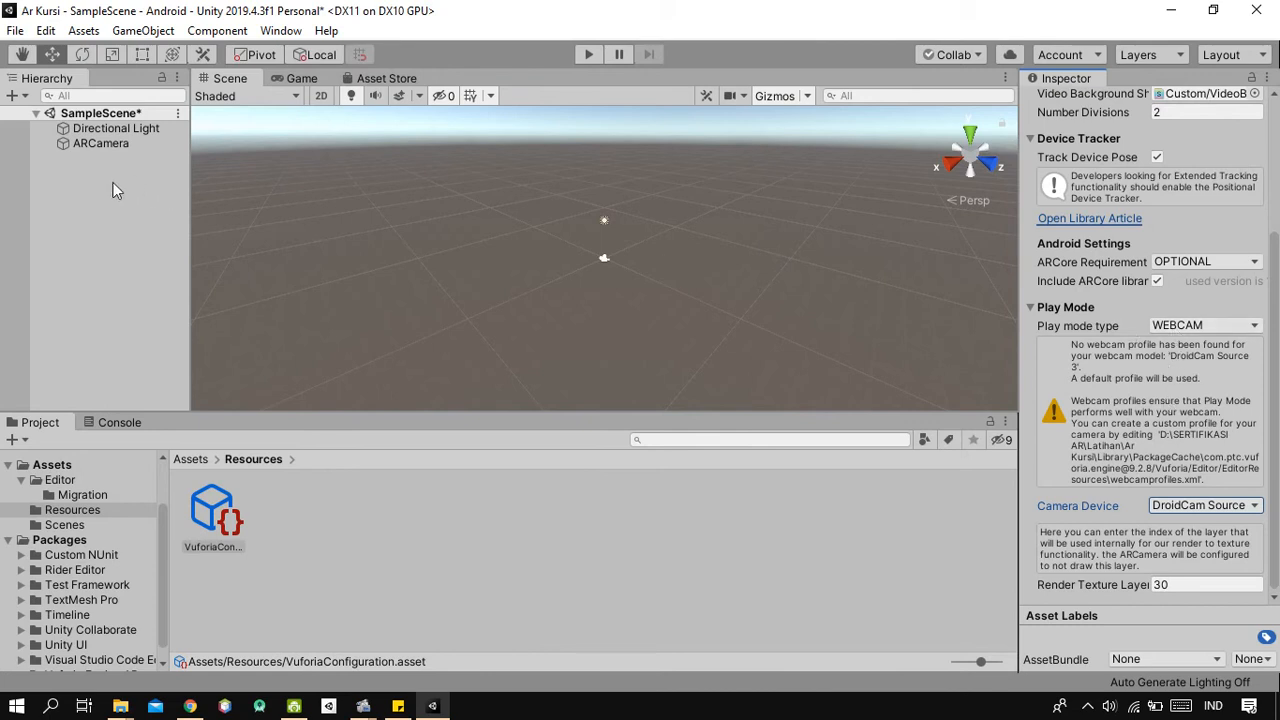
pyautogui.click(84, 146)
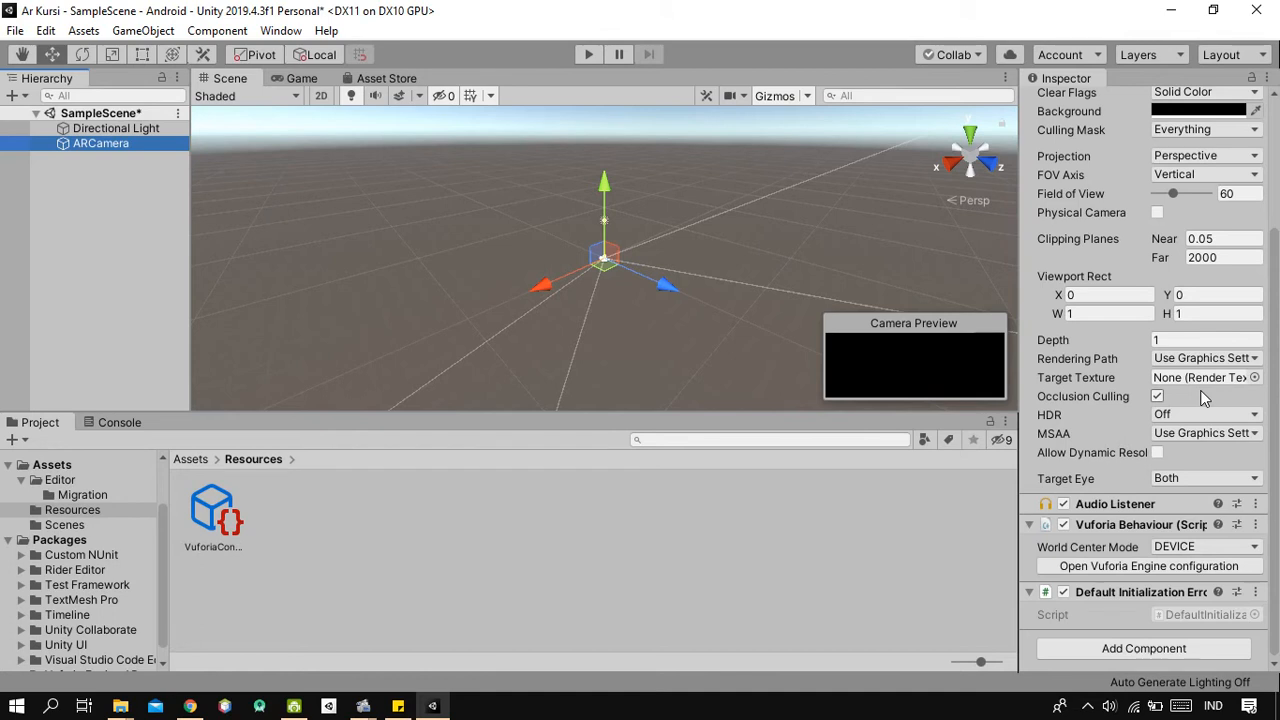
pyautogui.scroll(4, 1203, 398)
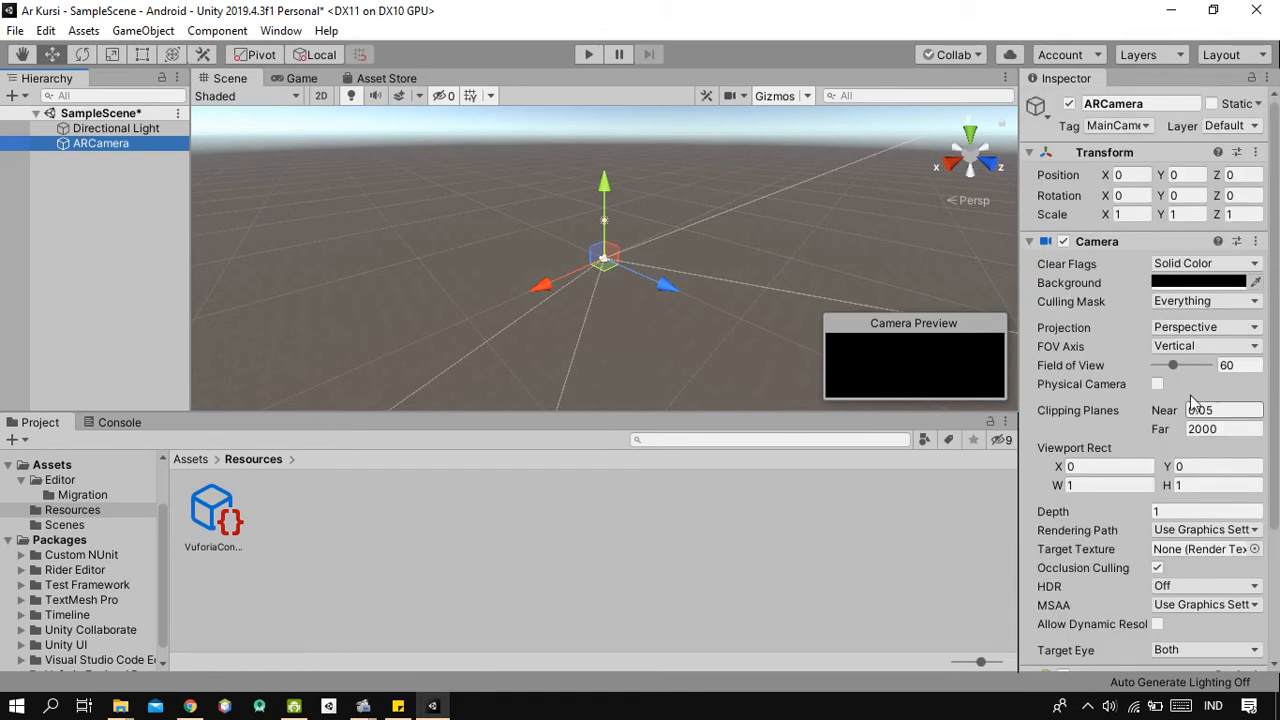
pyautogui.scroll(-4, 1150, 390)
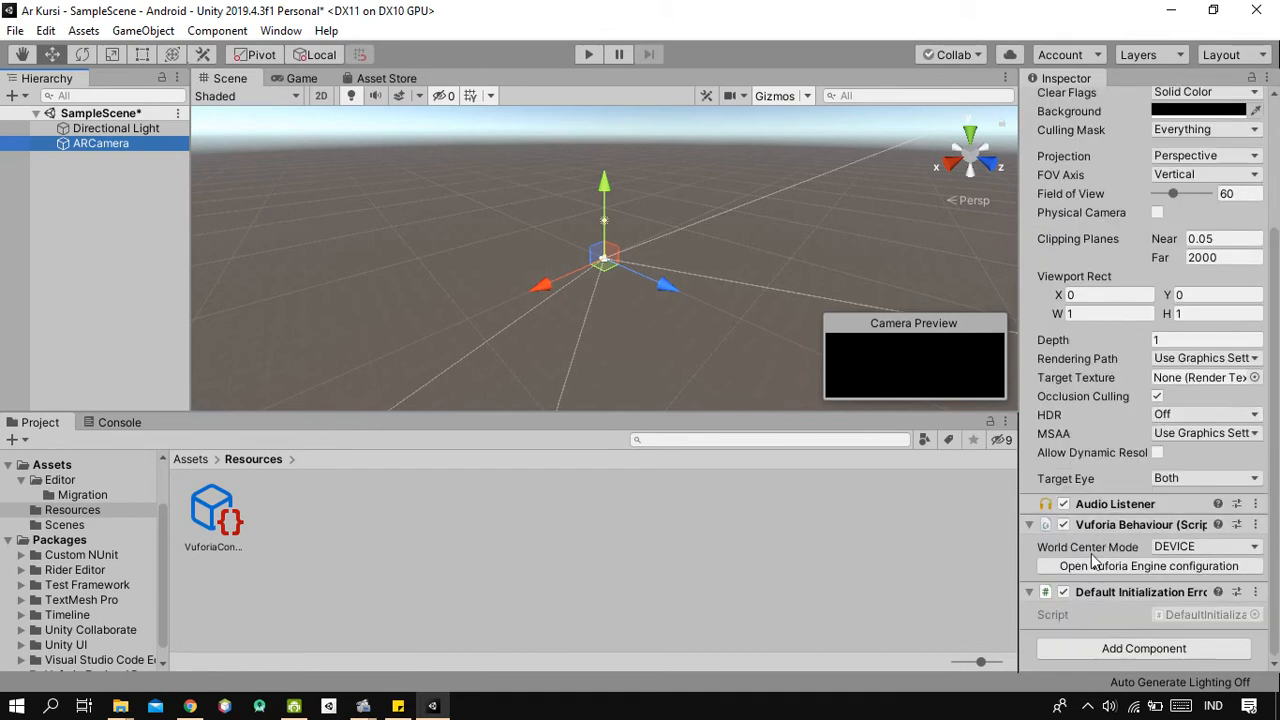
pyautogui.click(83, 147)
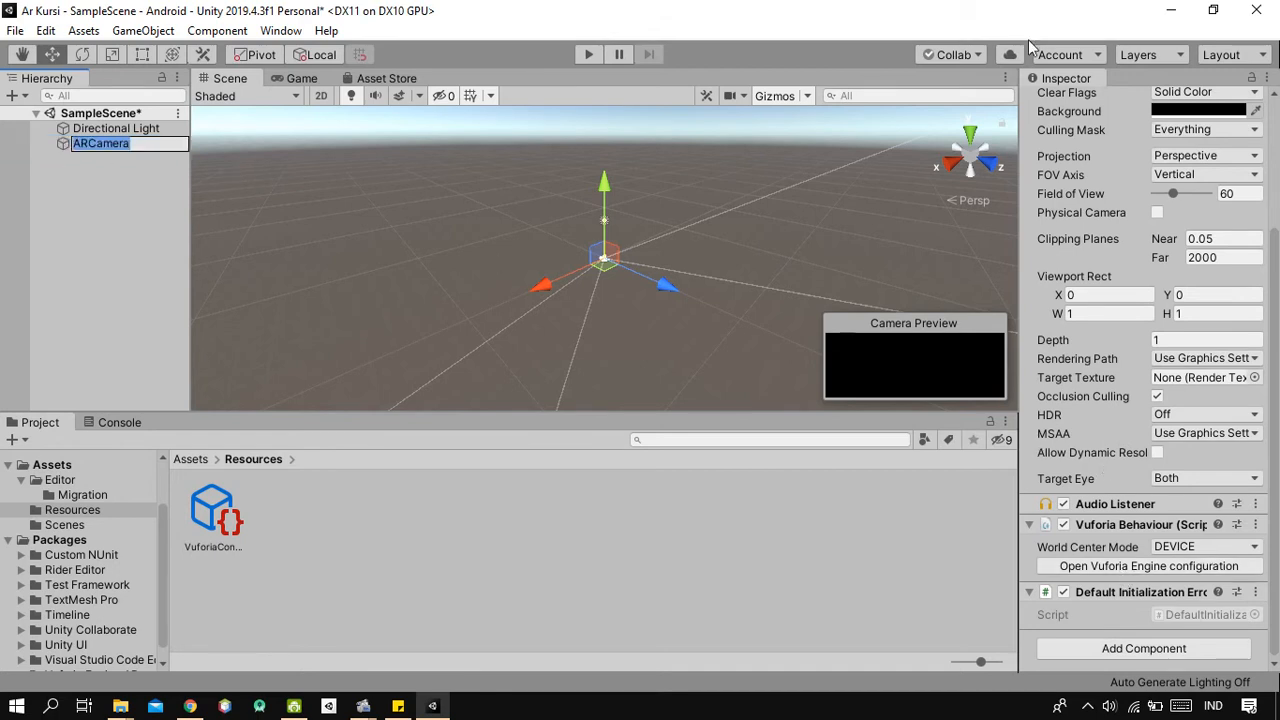
pyautogui.click(1133, 568)
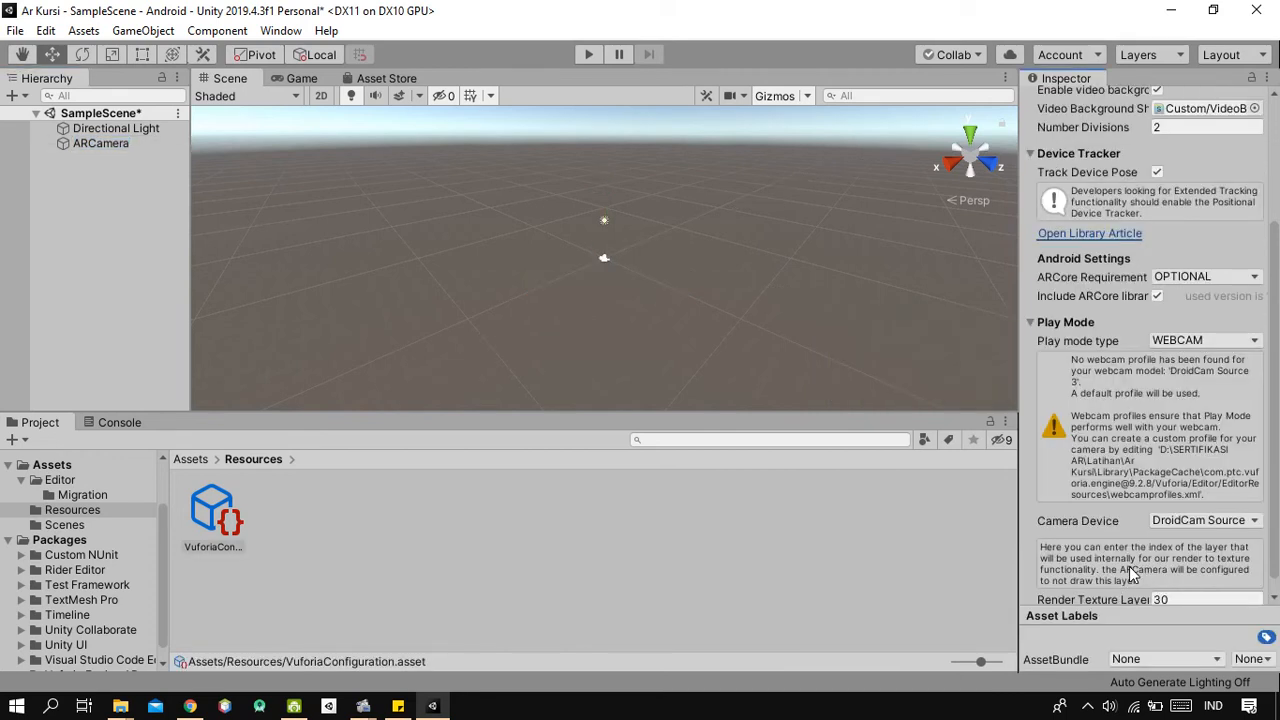
pyautogui.scroll(3, 1139, 302)
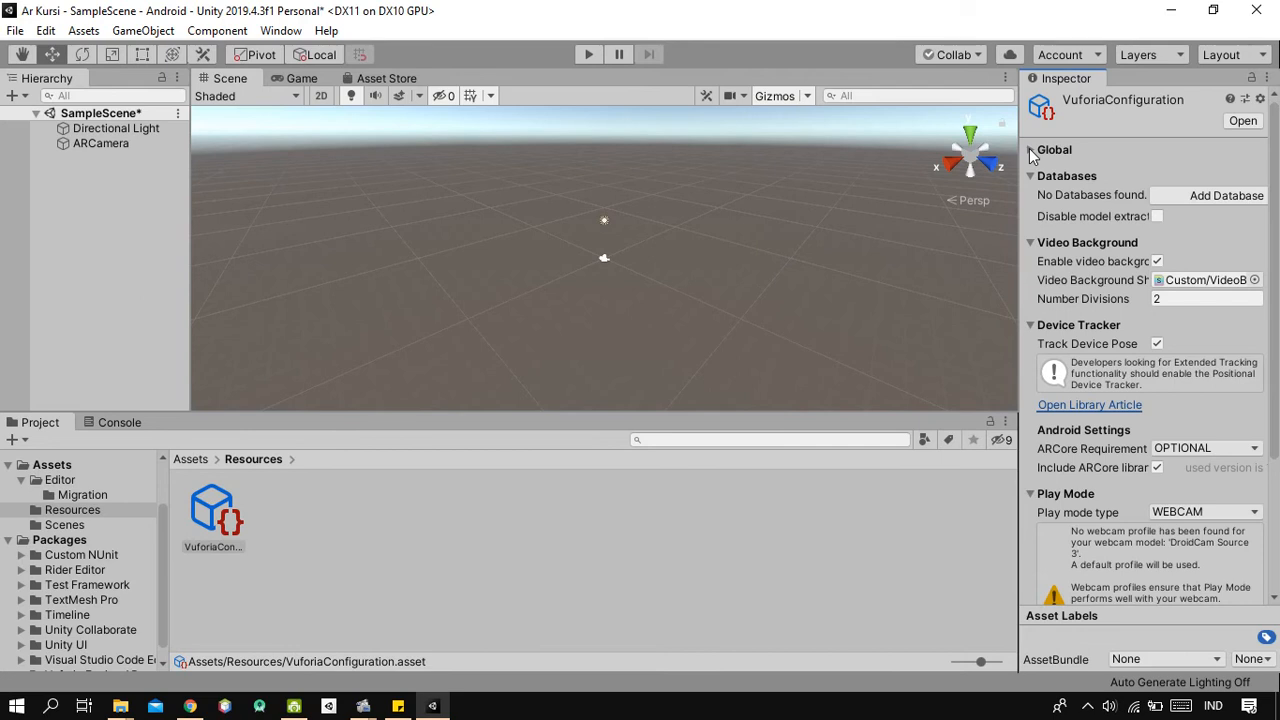
pyautogui.click(1031, 150)
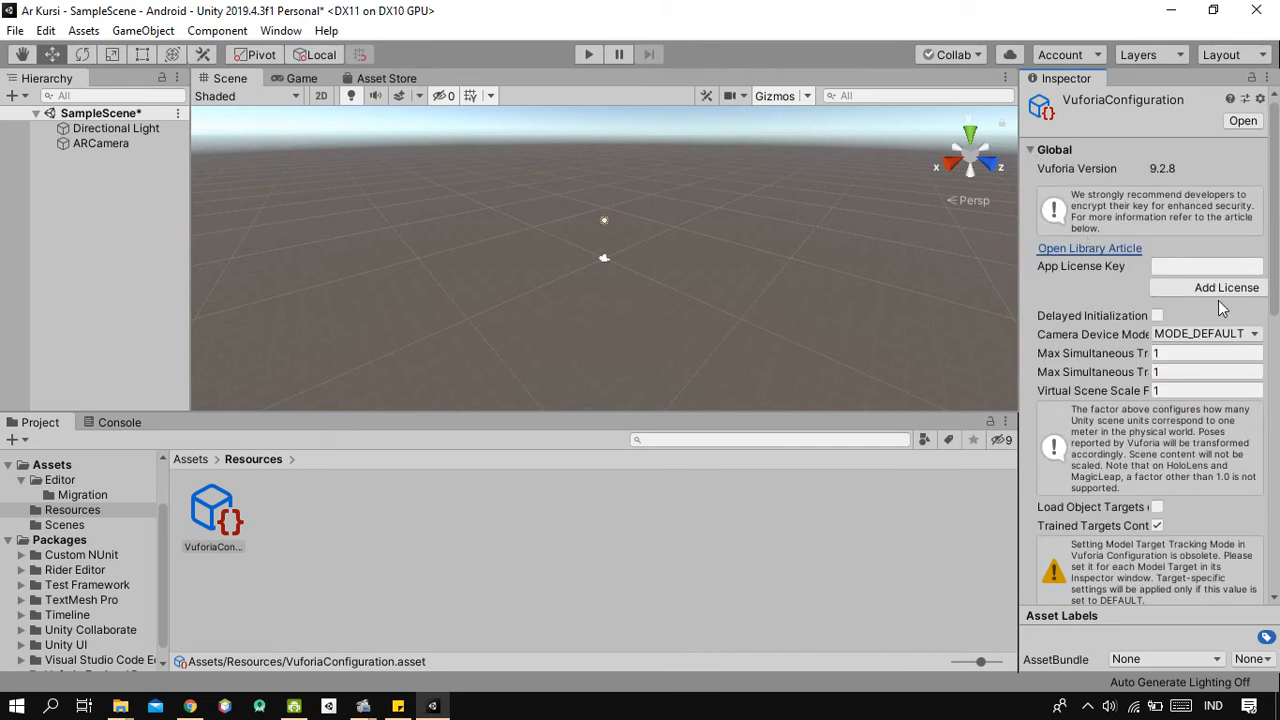
pyautogui.click(1198, 266)
# Switch to Chrome and copy the license key of praktikumsatu from the Vuforia License Manager
pyautogui.click(190, 706)
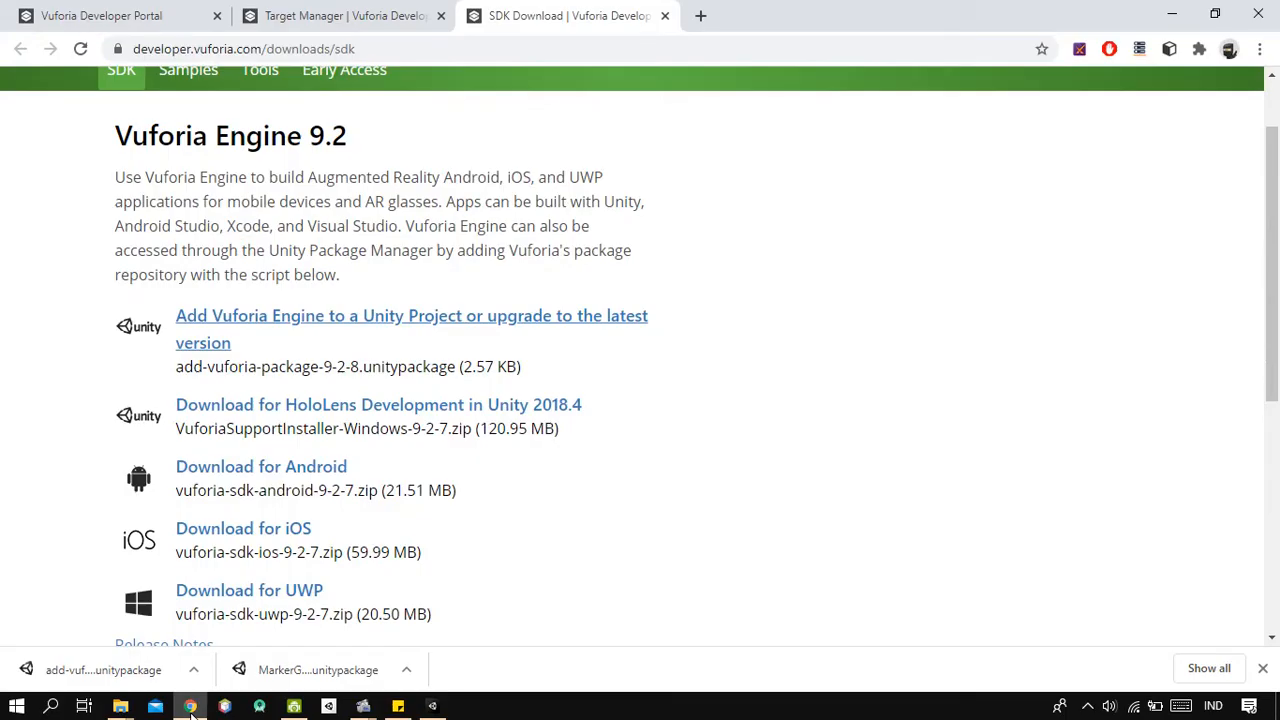
pyautogui.click(157, 10)
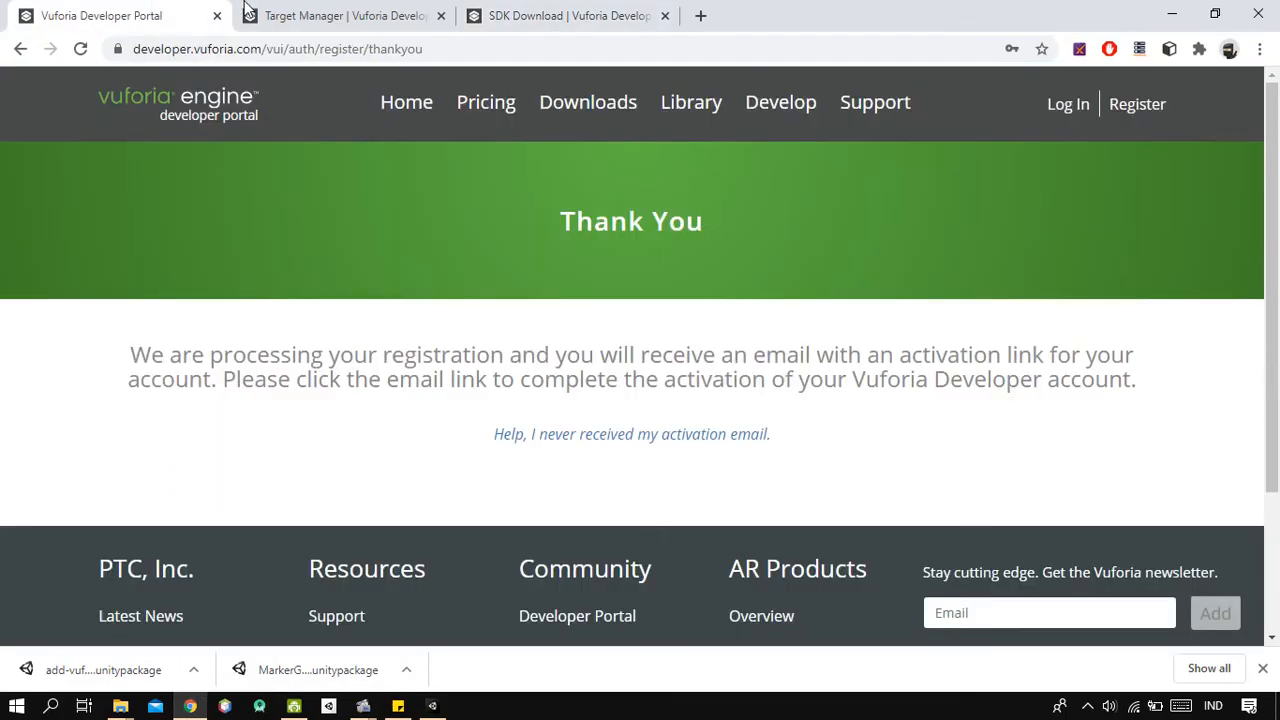
pyautogui.click(282, 10)
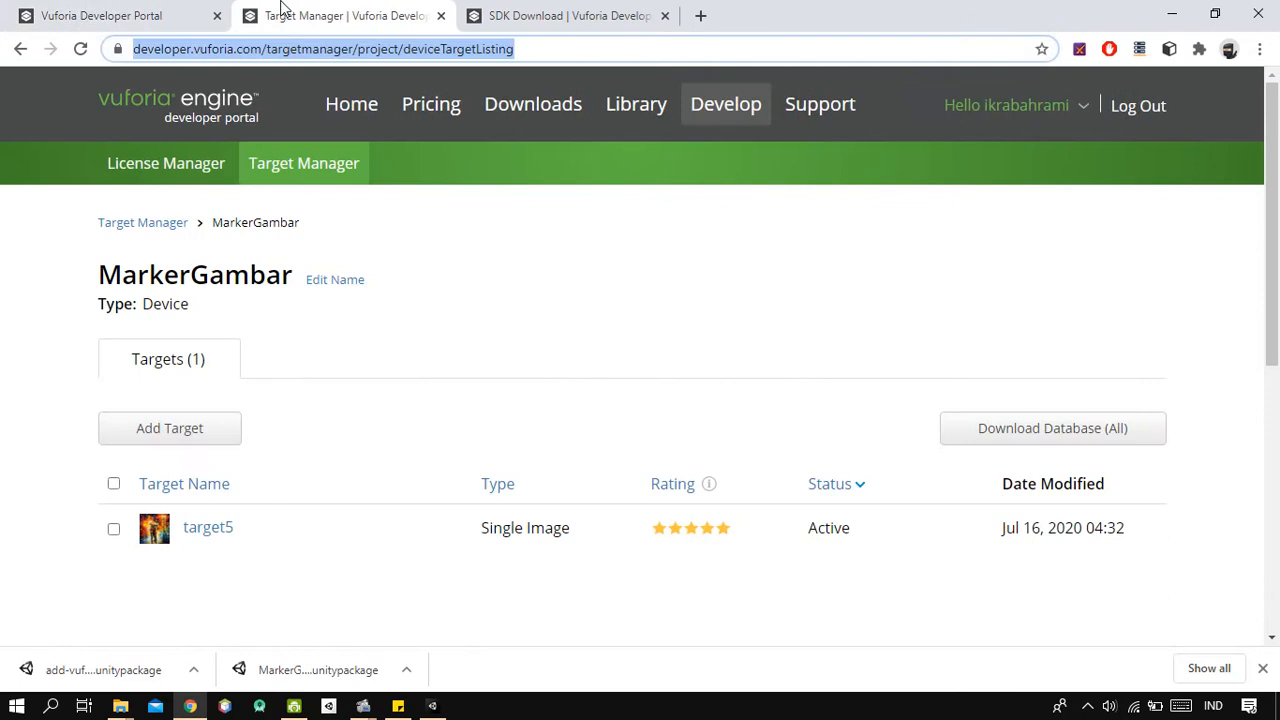
pyautogui.click(168, 178)
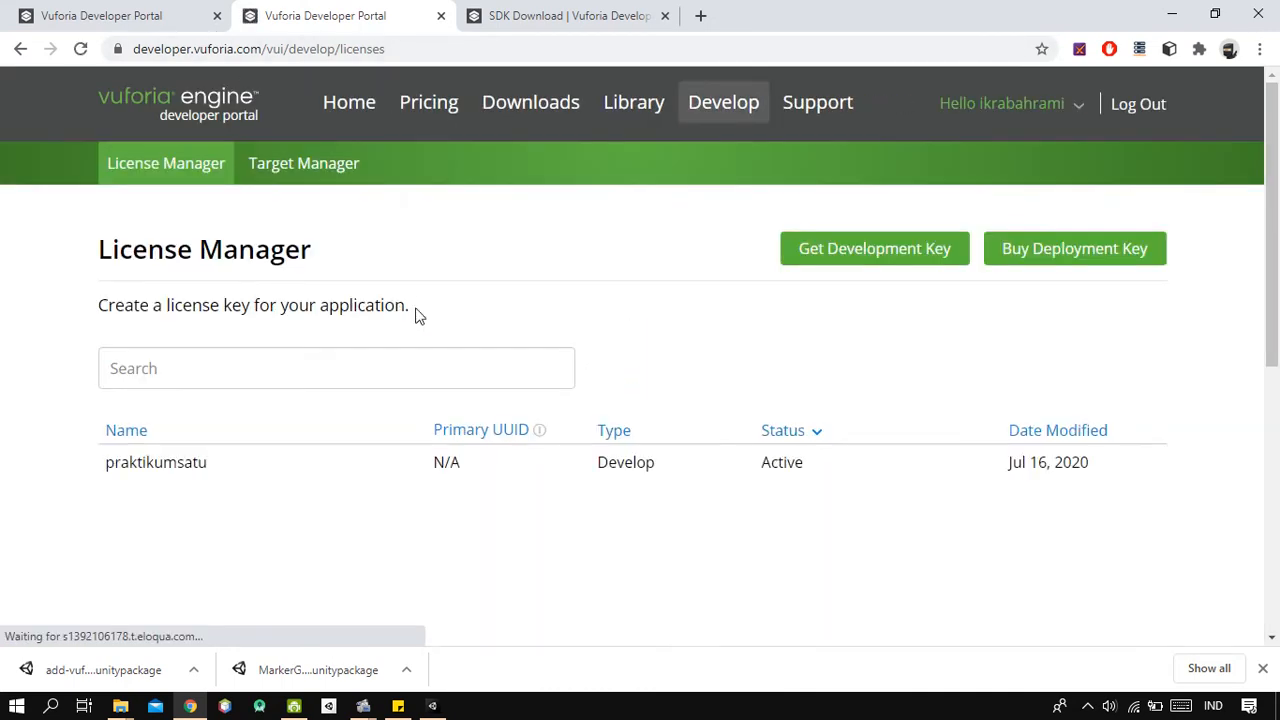
pyautogui.click(188, 466)
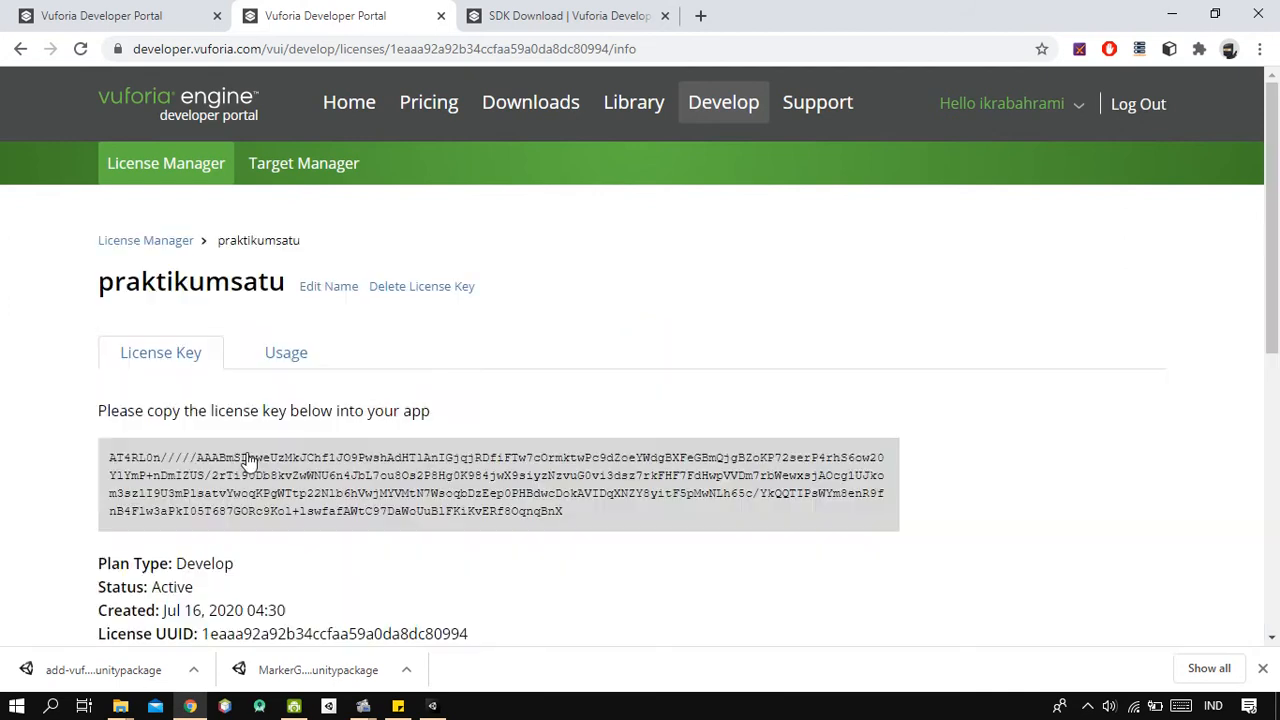
pyautogui.click(255, 487)
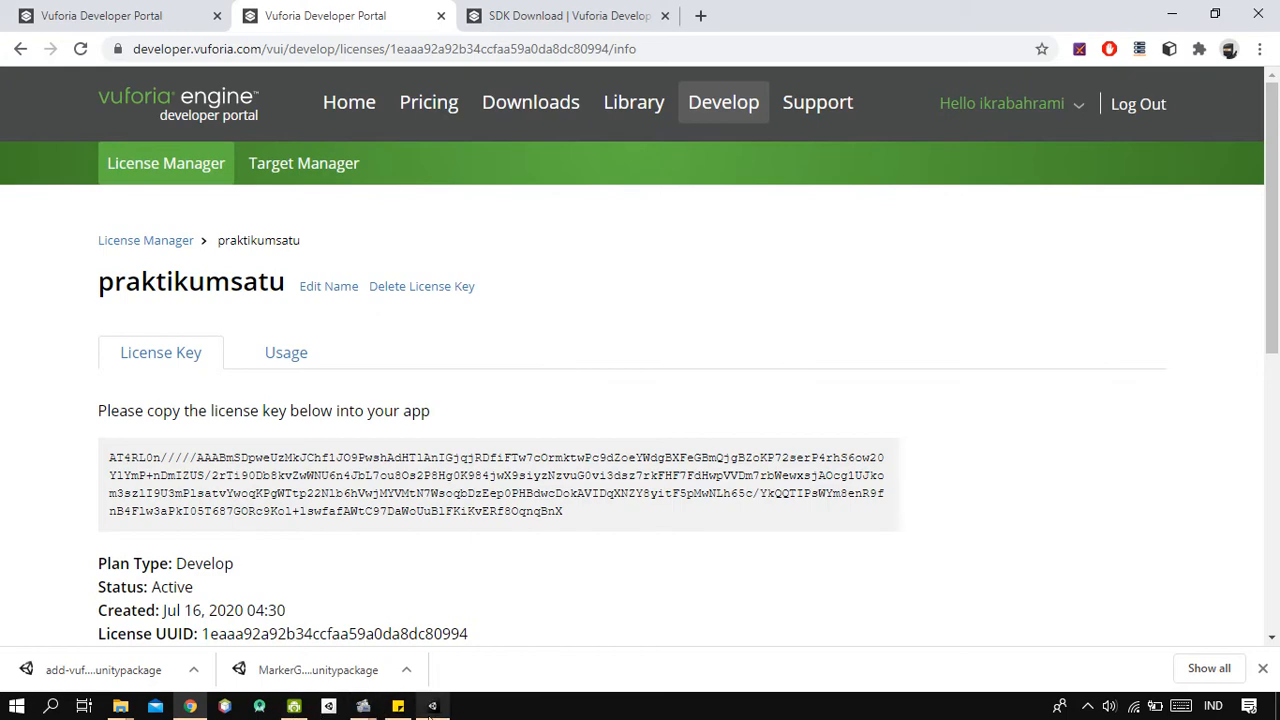
# Switch back to Unity and paste the license key into the App License Key field of VuforiaConfiguration
pyautogui.click(432, 706)
pyautogui.click(1156, 267)
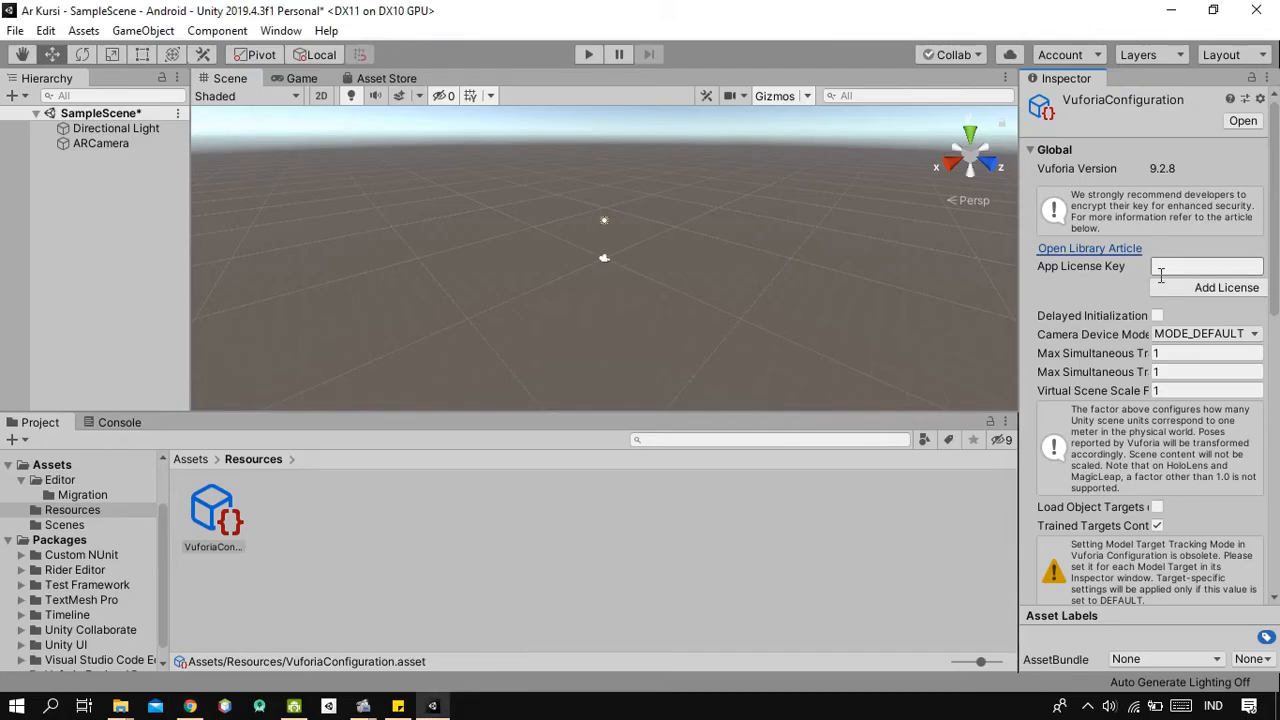
pyautogui.rightClick(1160, 272)
pyautogui.click(1207, 327)
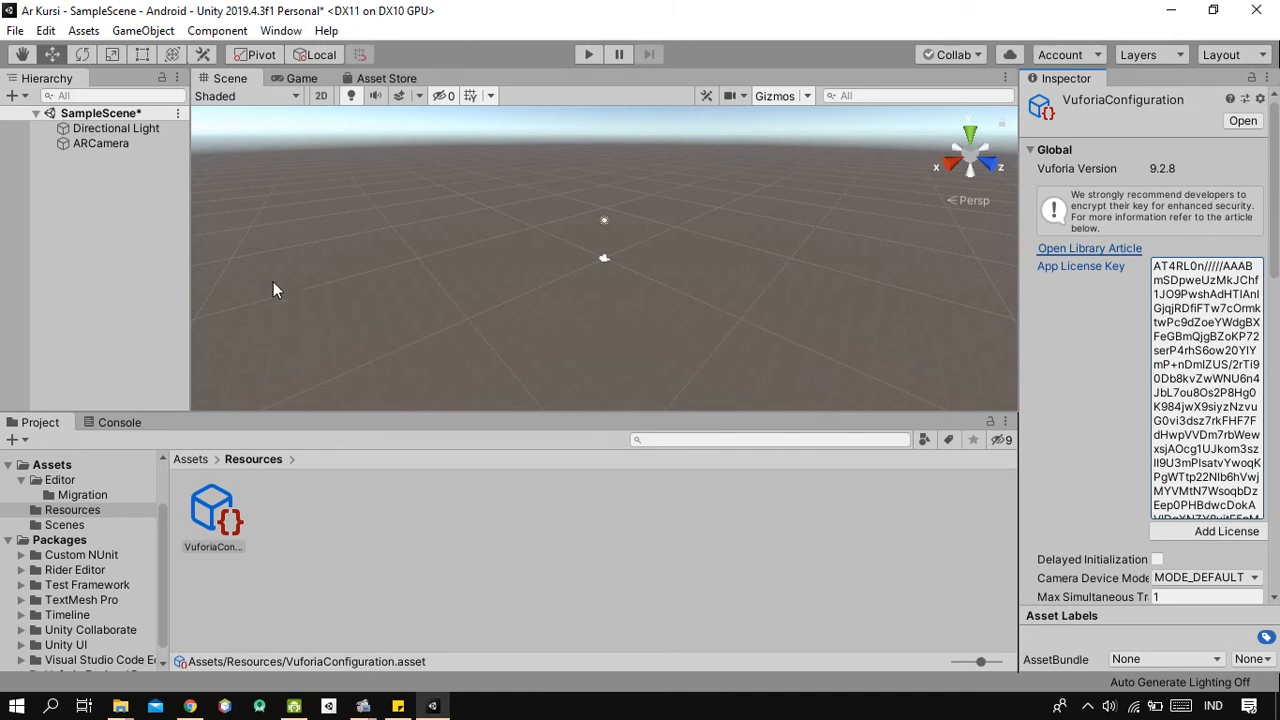
pyautogui.click(415, 598)
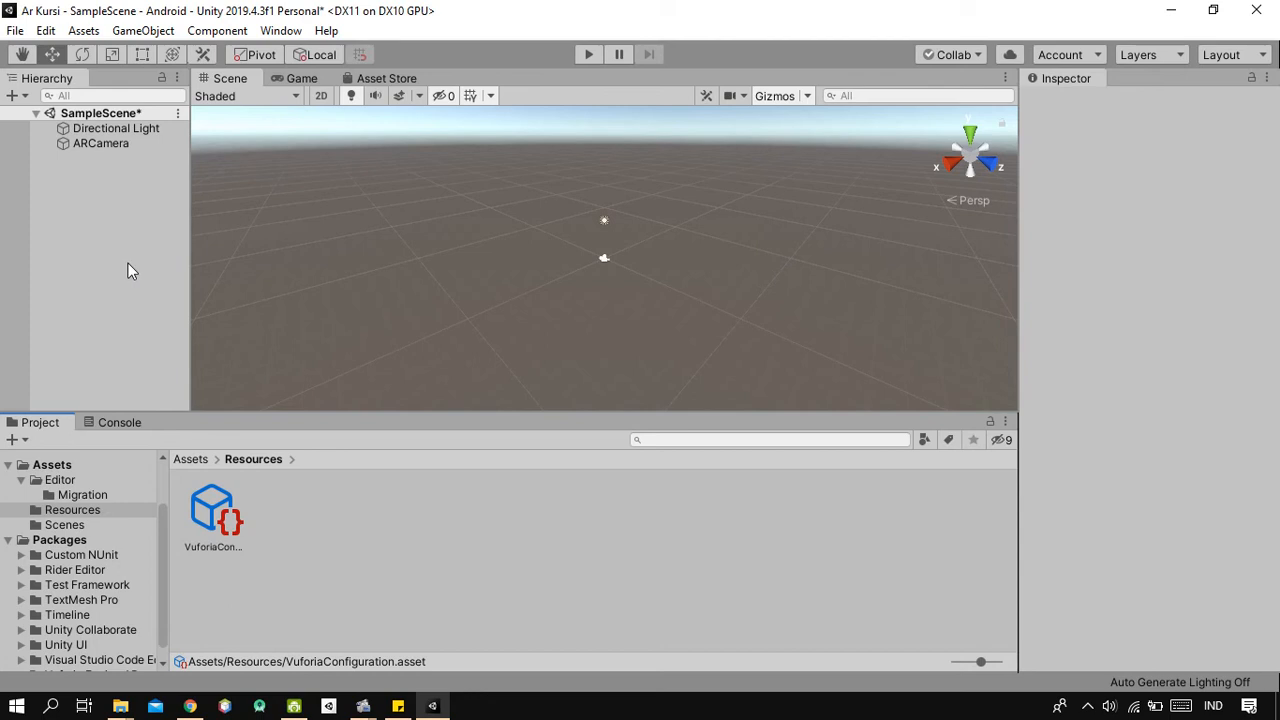
# Add a Vuforia Engine Image Target to SampleScene and look through its component settings
pyautogui.rightClick(109, 216)
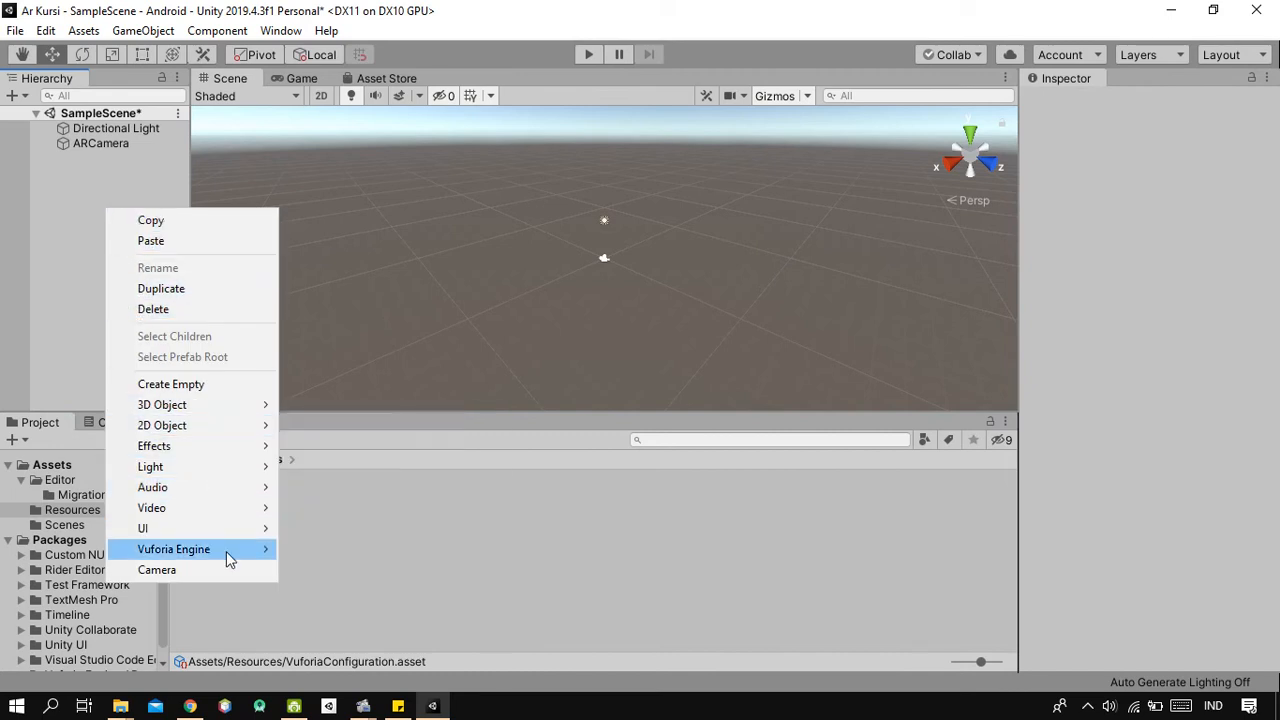
pyautogui.moveTo(226, 551)
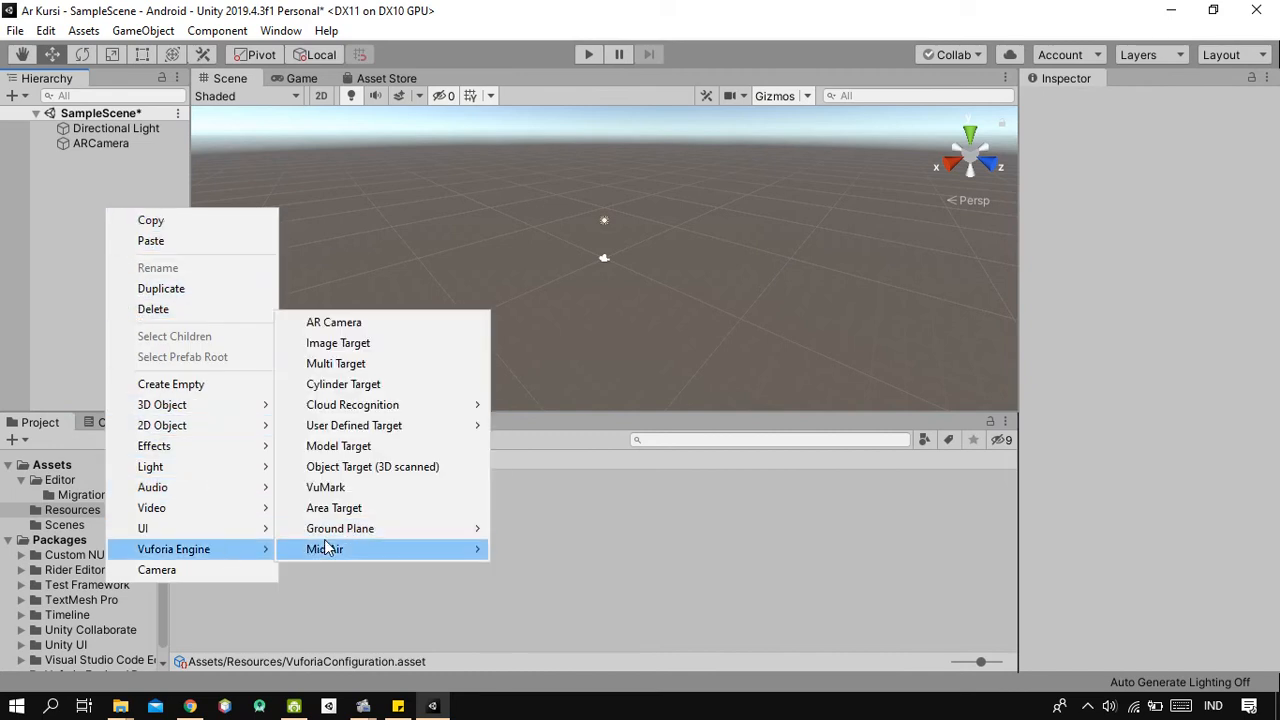
pyautogui.click(358, 348)
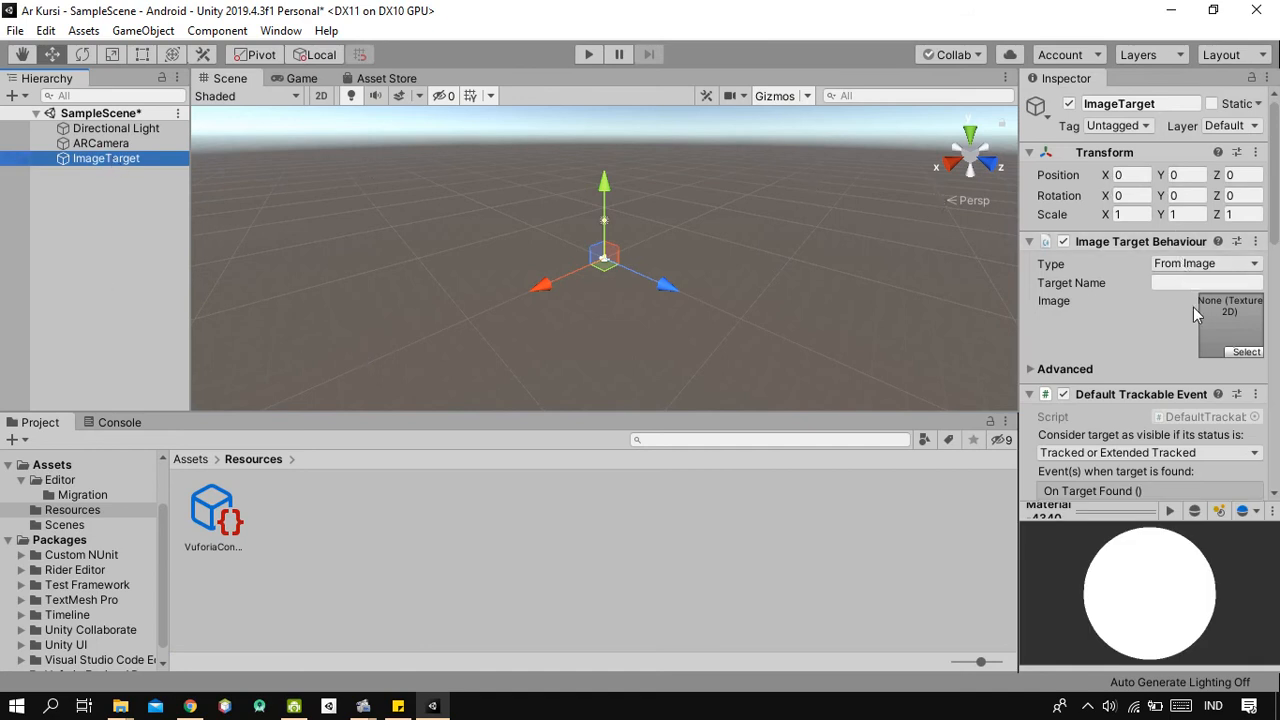
pyautogui.scroll(-3, 1193, 307)
pyautogui.scroll(-3, 1157, 264)
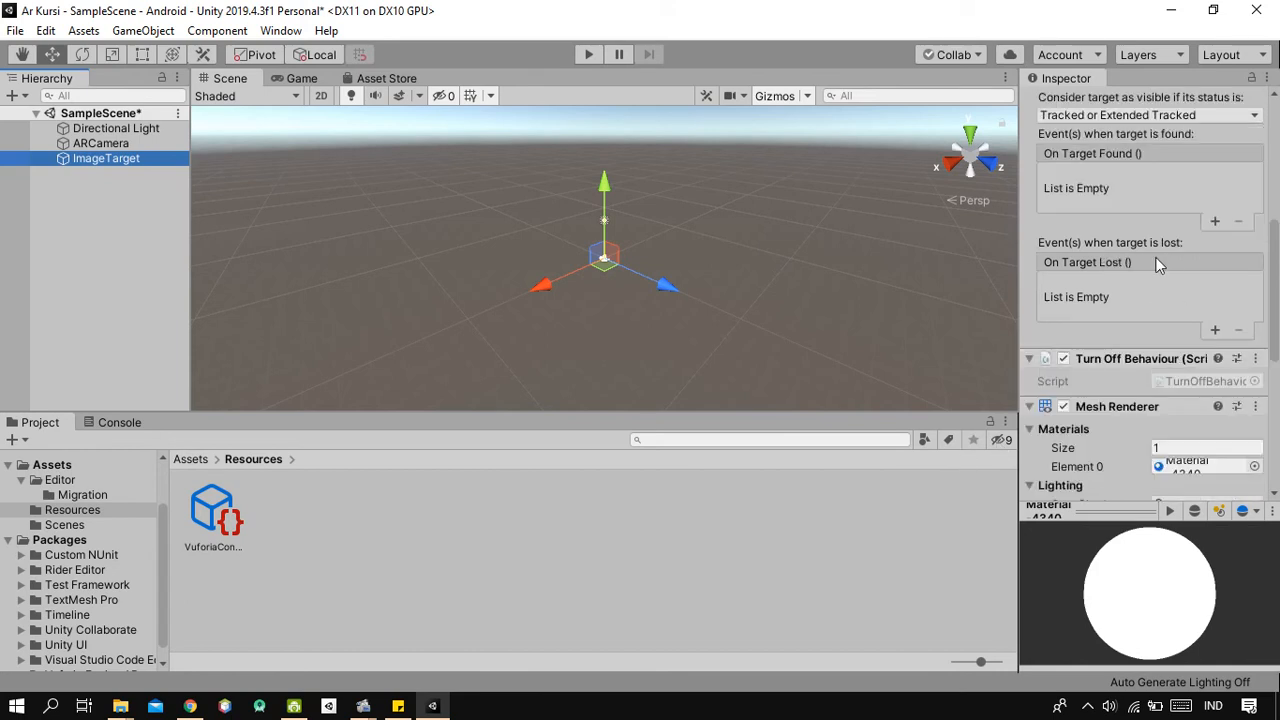
pyautogui.scroll(-5, 1157, 264)
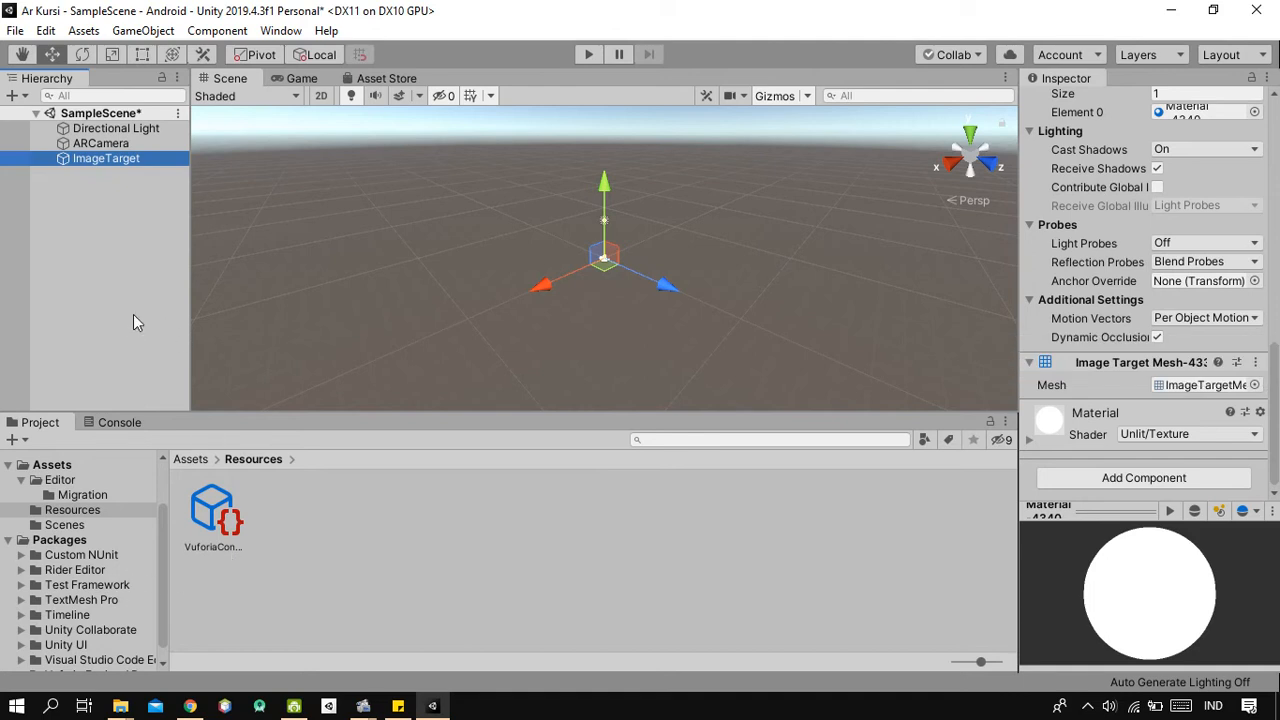
# Create a folder named Marker in the project's Assets folder and open it
pyautogui.click(43, 466)
pyautogui.click(464, 566)
pyautogui.rightClick(464, 566)
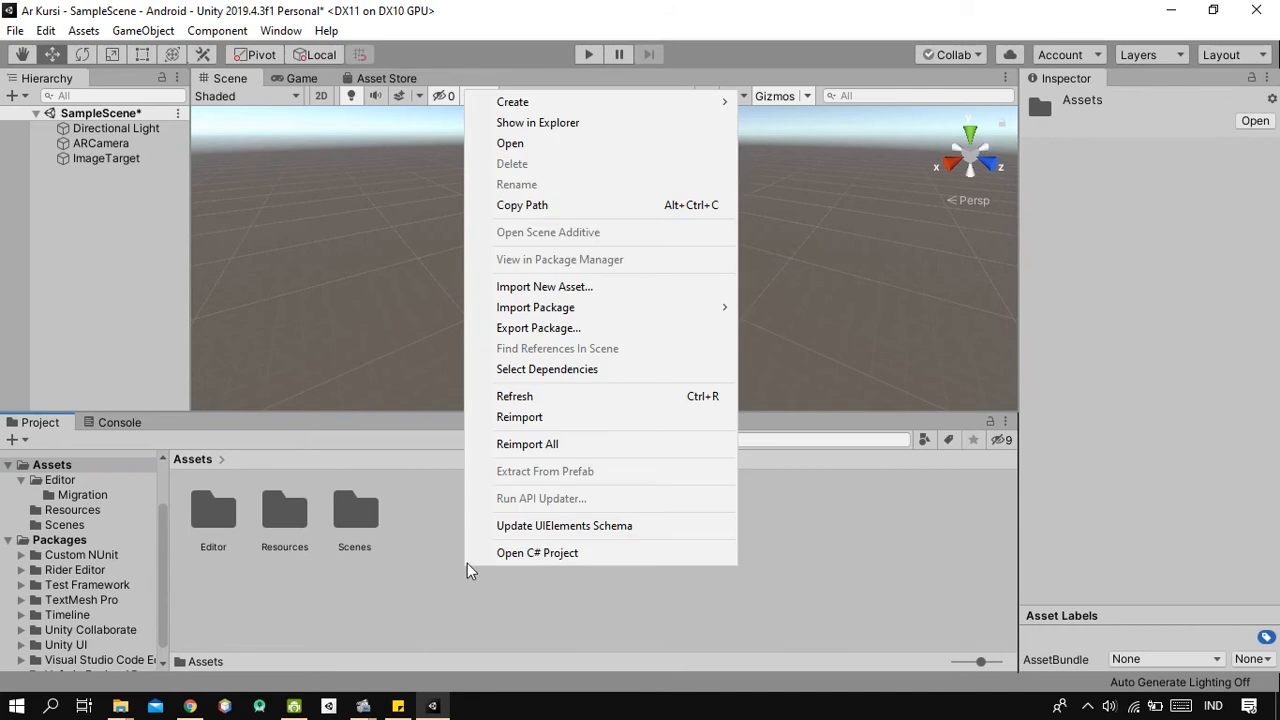
pyautogui.moveTo(560, 102)
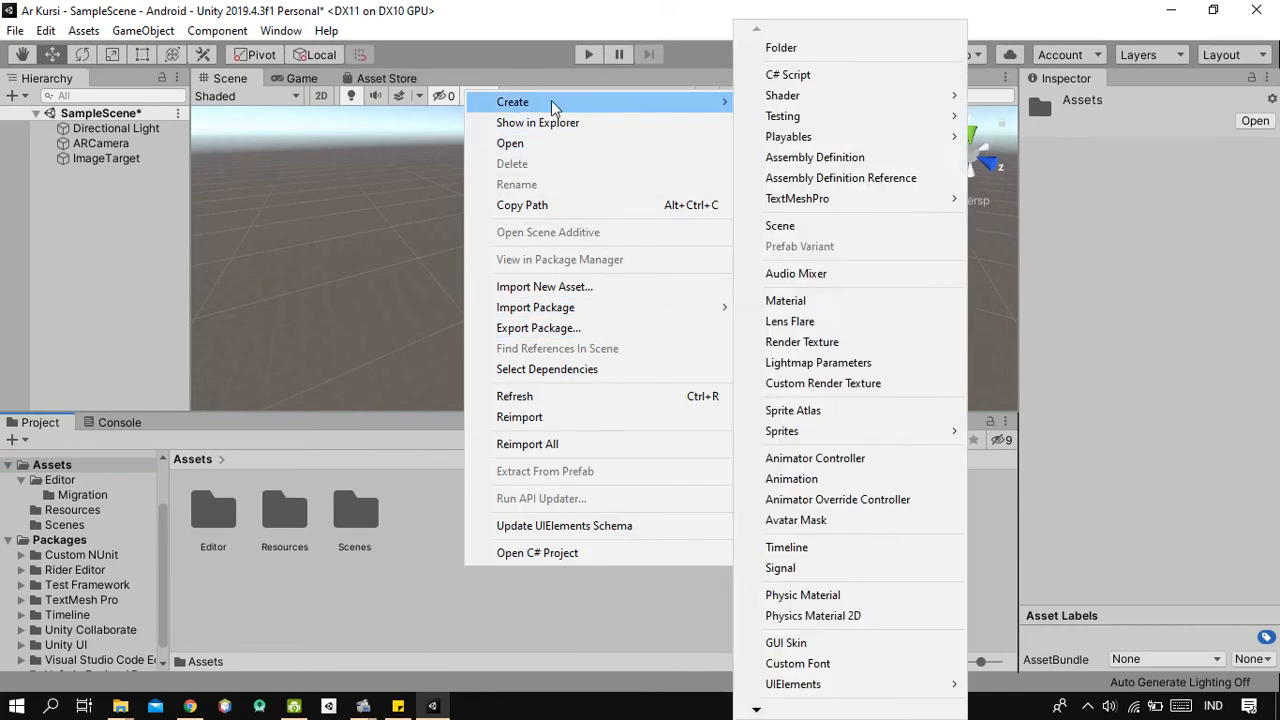
pyautogui.click(781, 47)
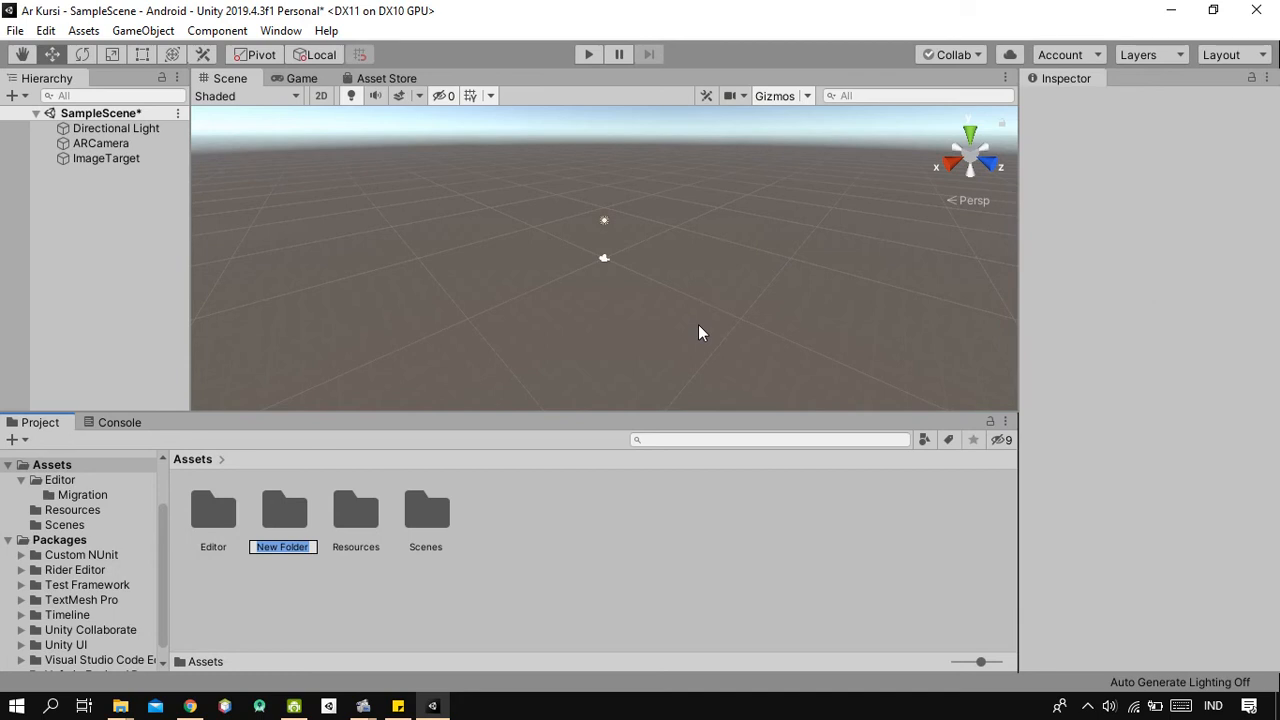
pyautogui.write('materi')
pyautogui.press('BackSpace')
pyautogui.press('BackSpace')
pyautogui.press('BackSpace')
pyautogui.press('BackSpace')
pyautogui.press('BackSpace')
pyautogui.press('BackSpace')
pyautogui.write('Marker')
pyautogui.press('Return')
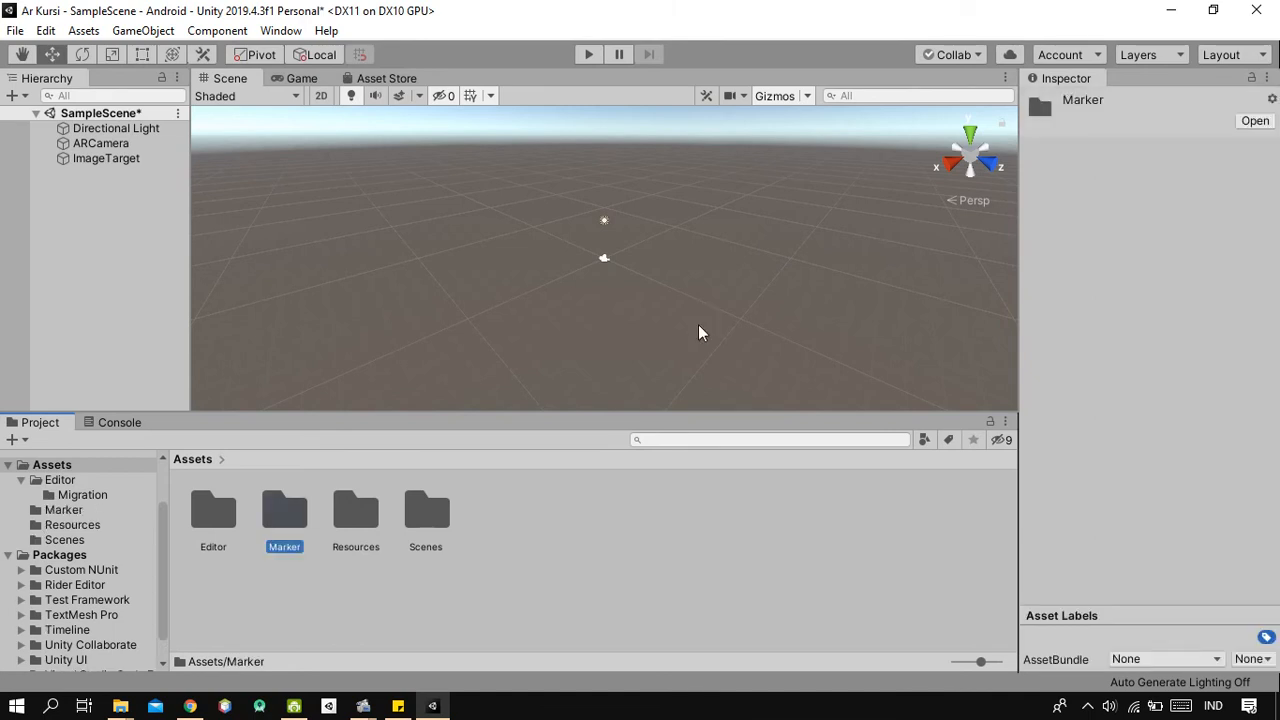
pyautogui.doubleClick(285, 512)
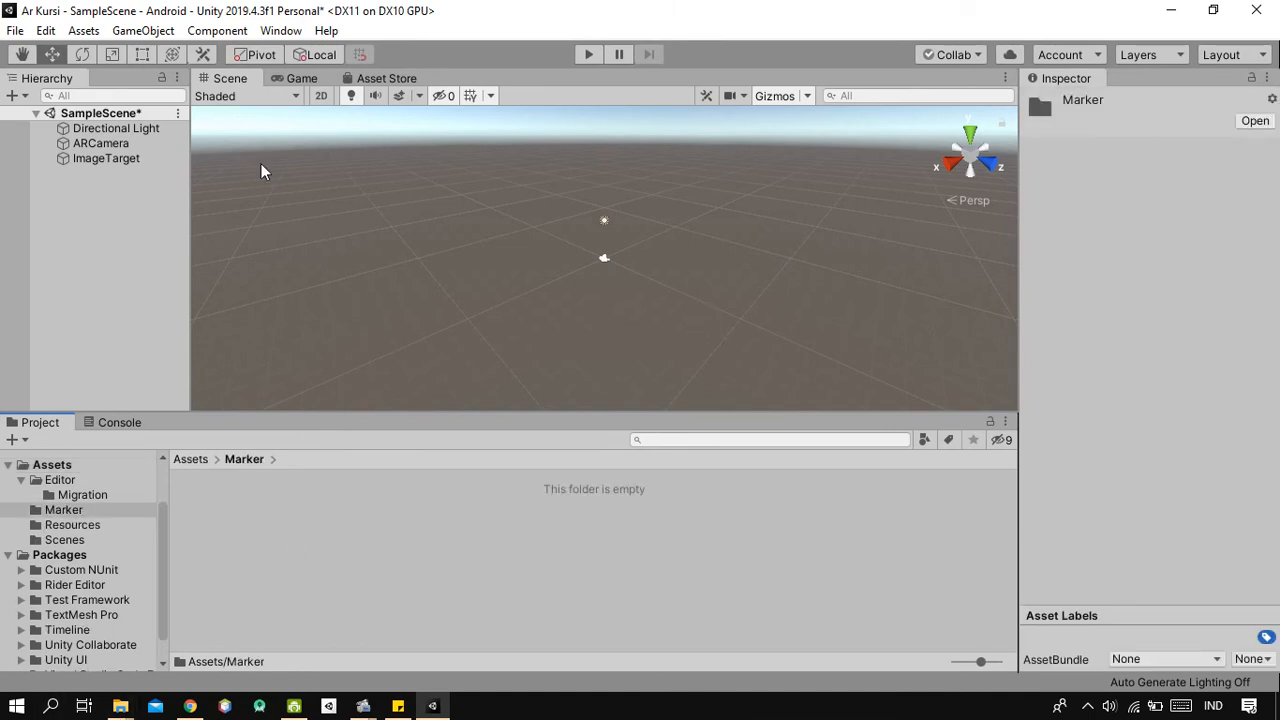
pyautogui.click(84, 31)
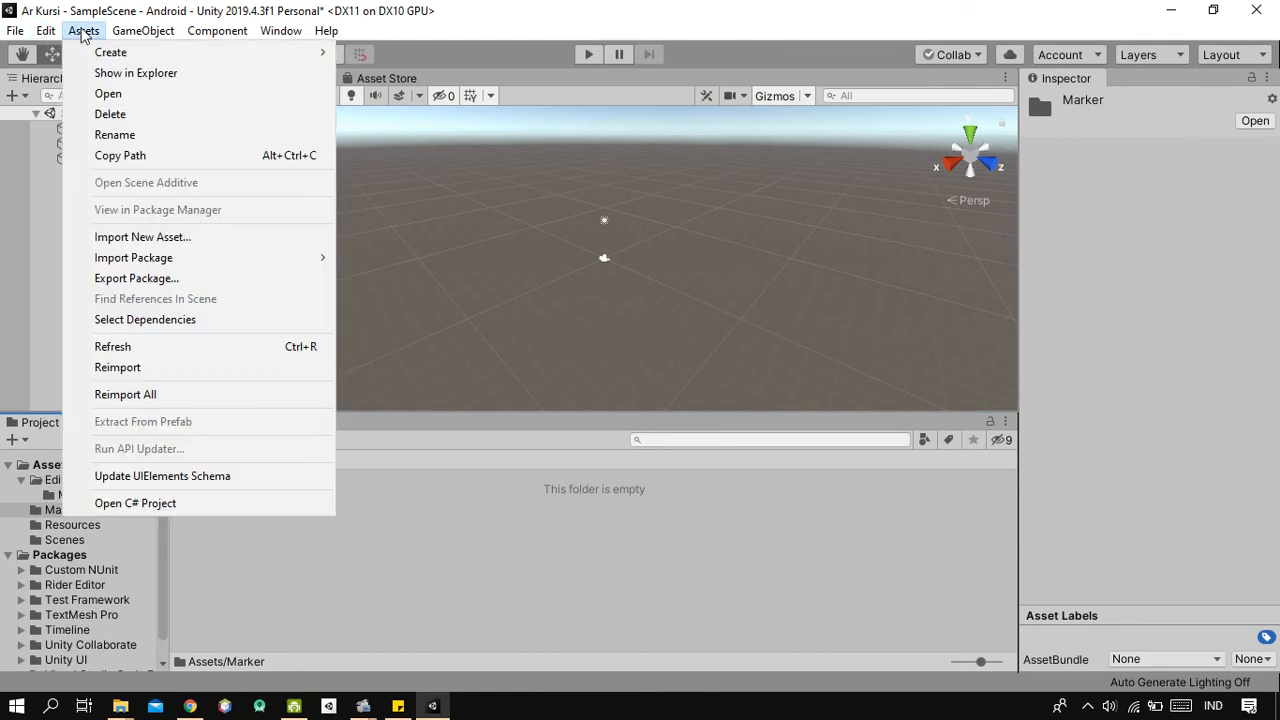
pyautogui.click(198, 244)
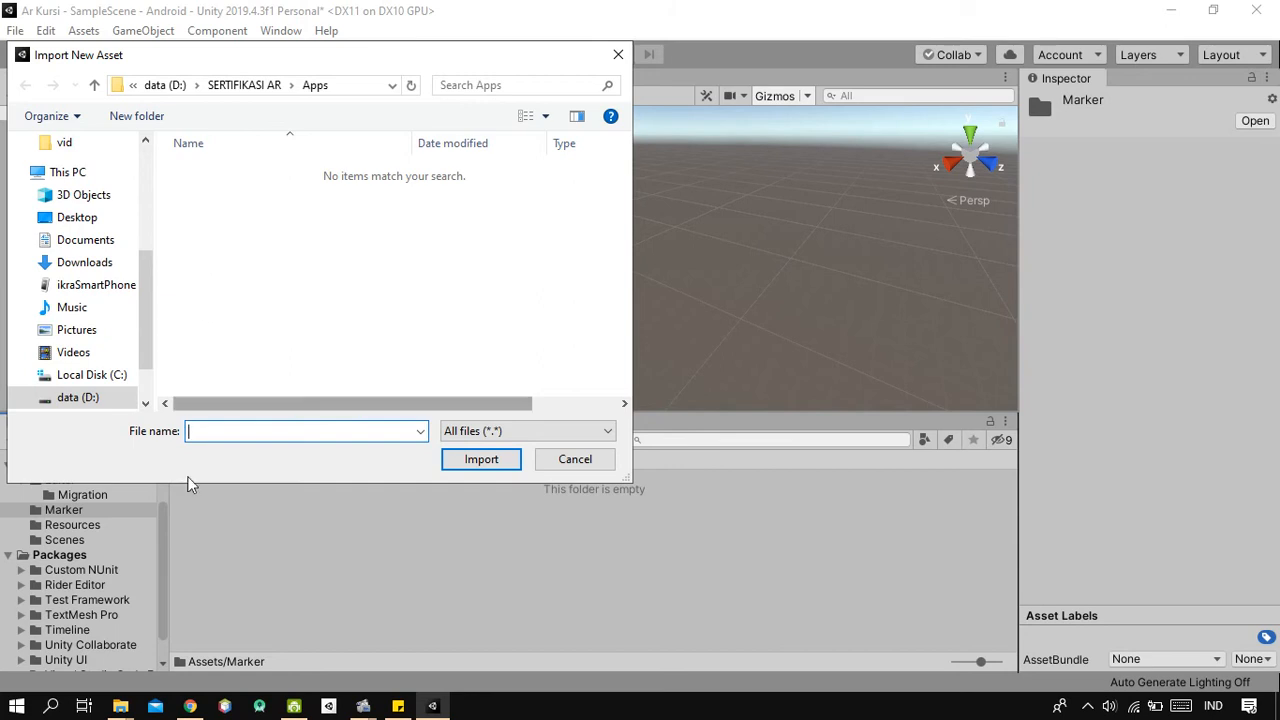
pyautogui.scroll(5, 148, 158)
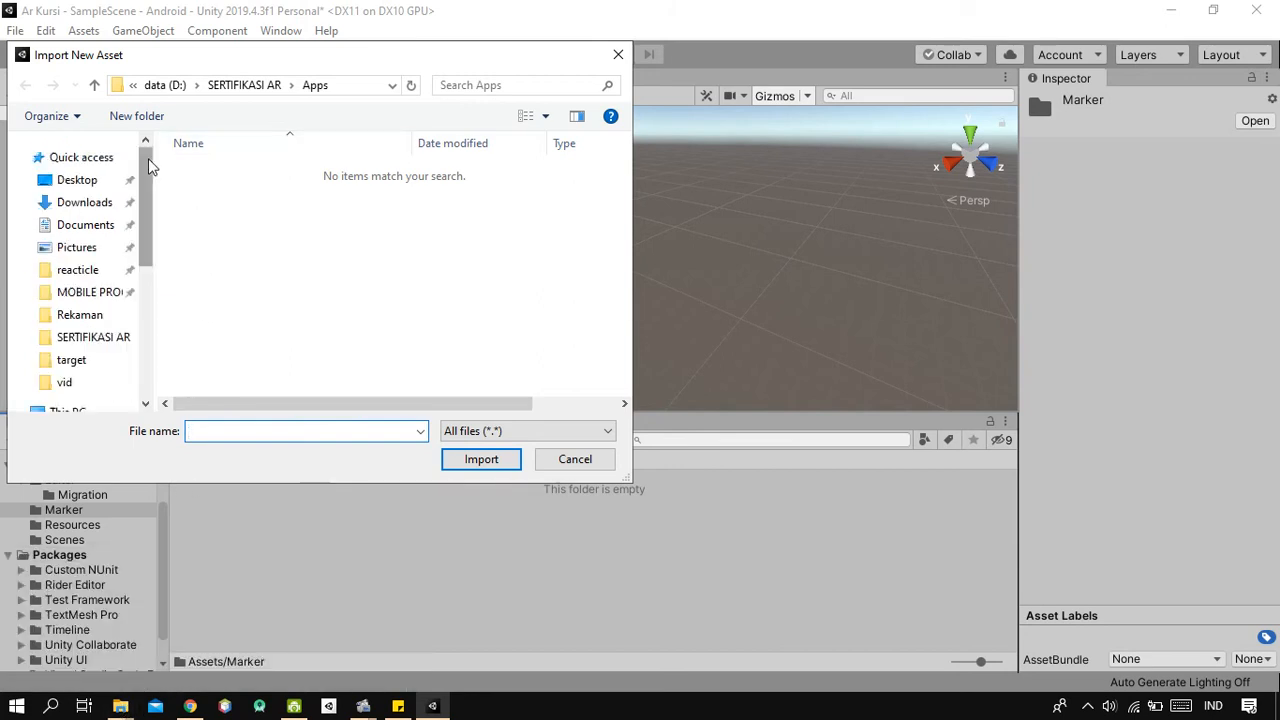
pyautogui.click(92, 203)
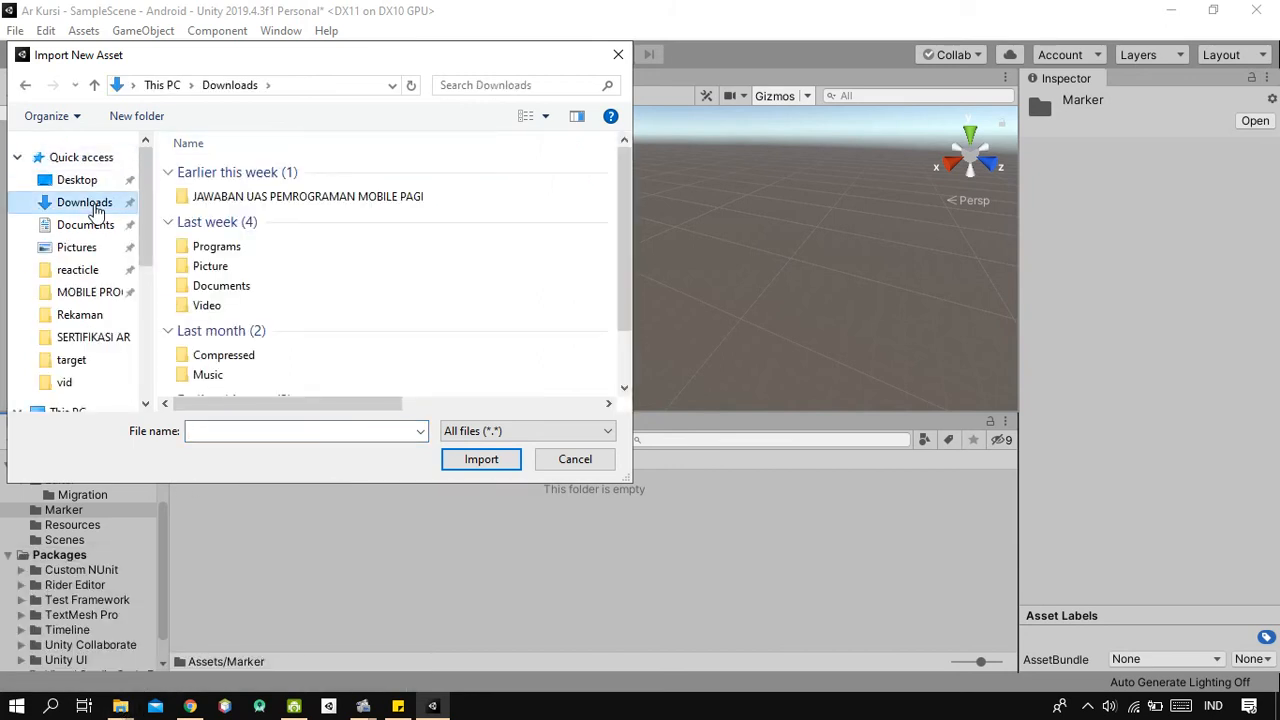
pyautogui.scroll(-1, 320, 220)
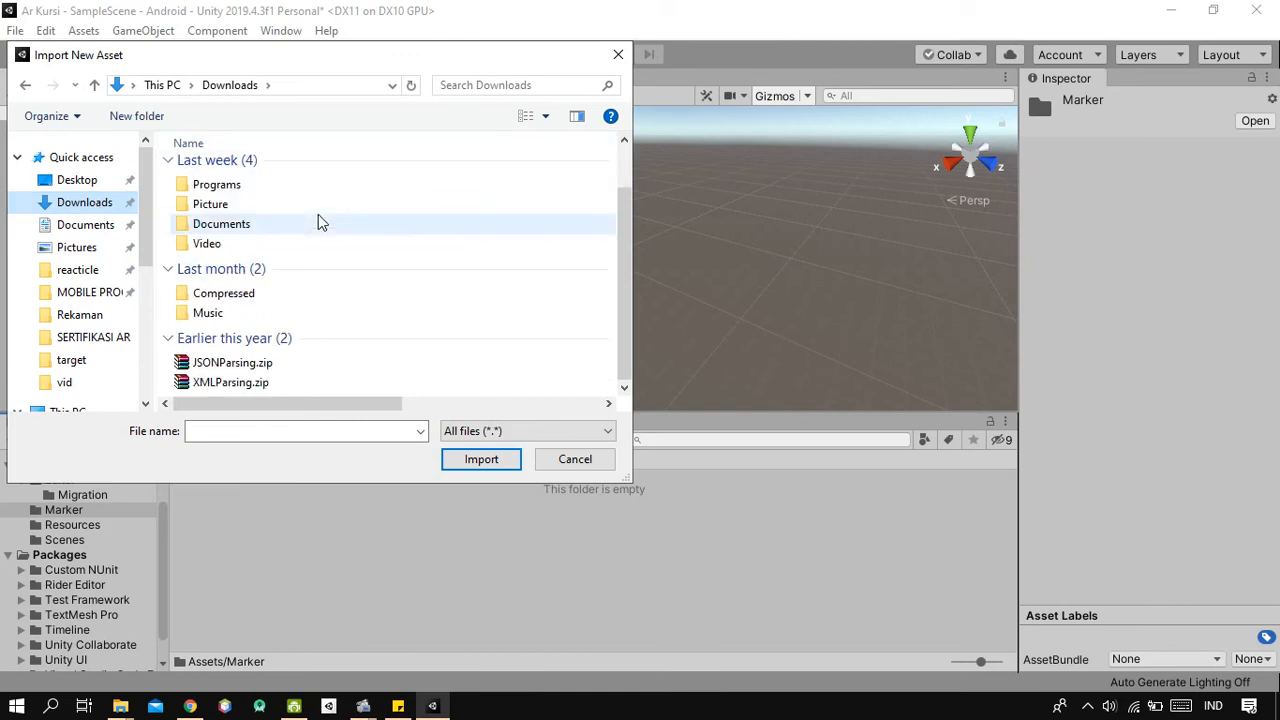
pyautogui.scroll(1, 366, 266)
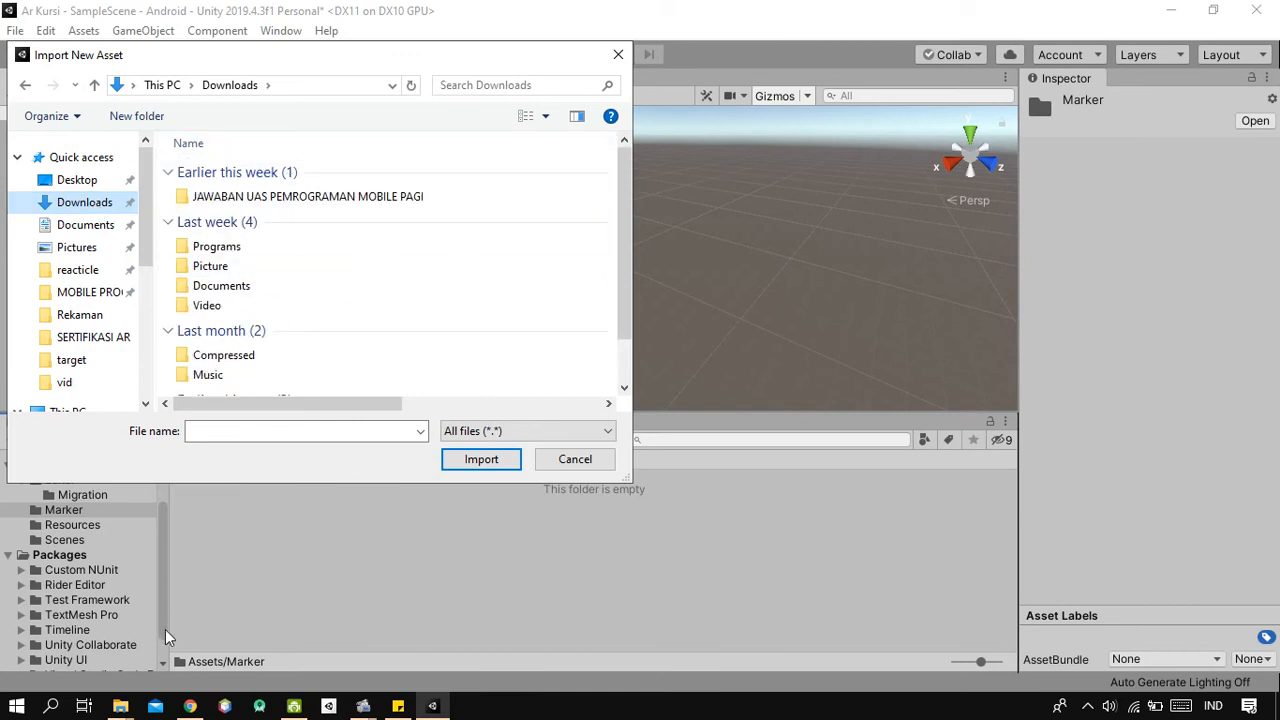
# Switch to Chrome to locate the downloaded MarkerGambar.unitypackage in its folder, and return to Unity, cancelling the pending asset import
pyautogui.click(190, 706)
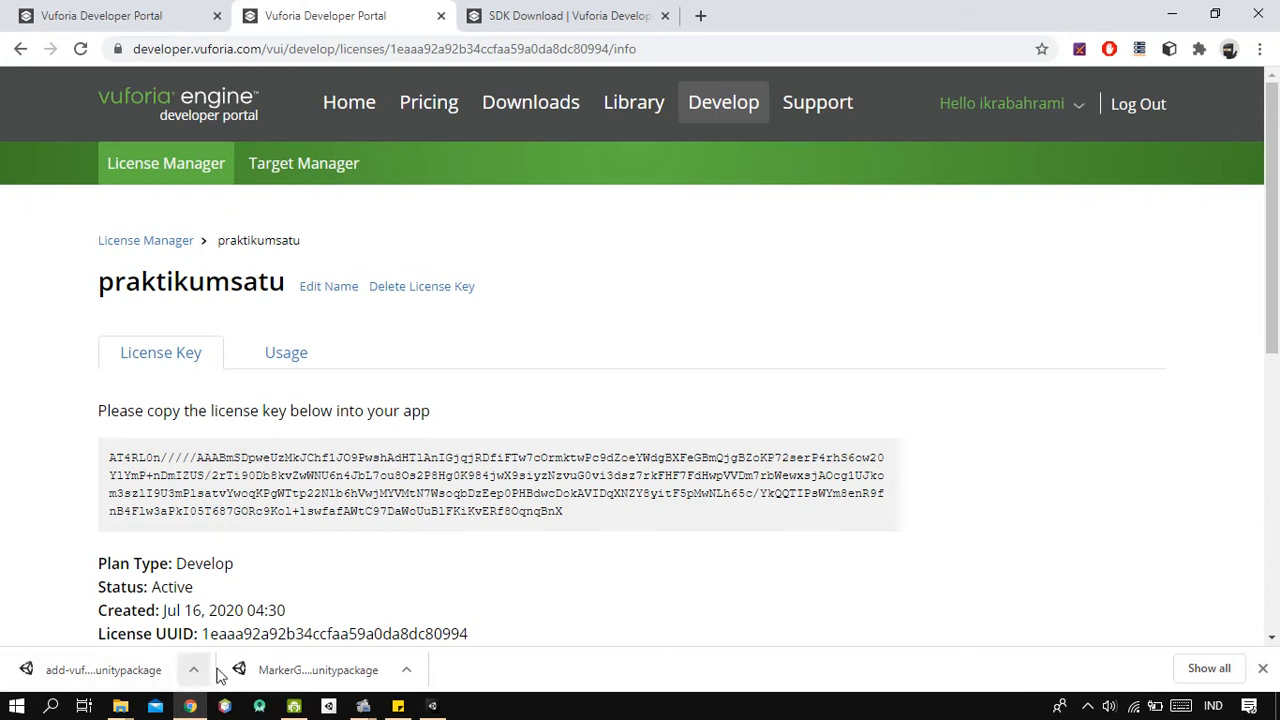
pyautogui.click(1190, 677)
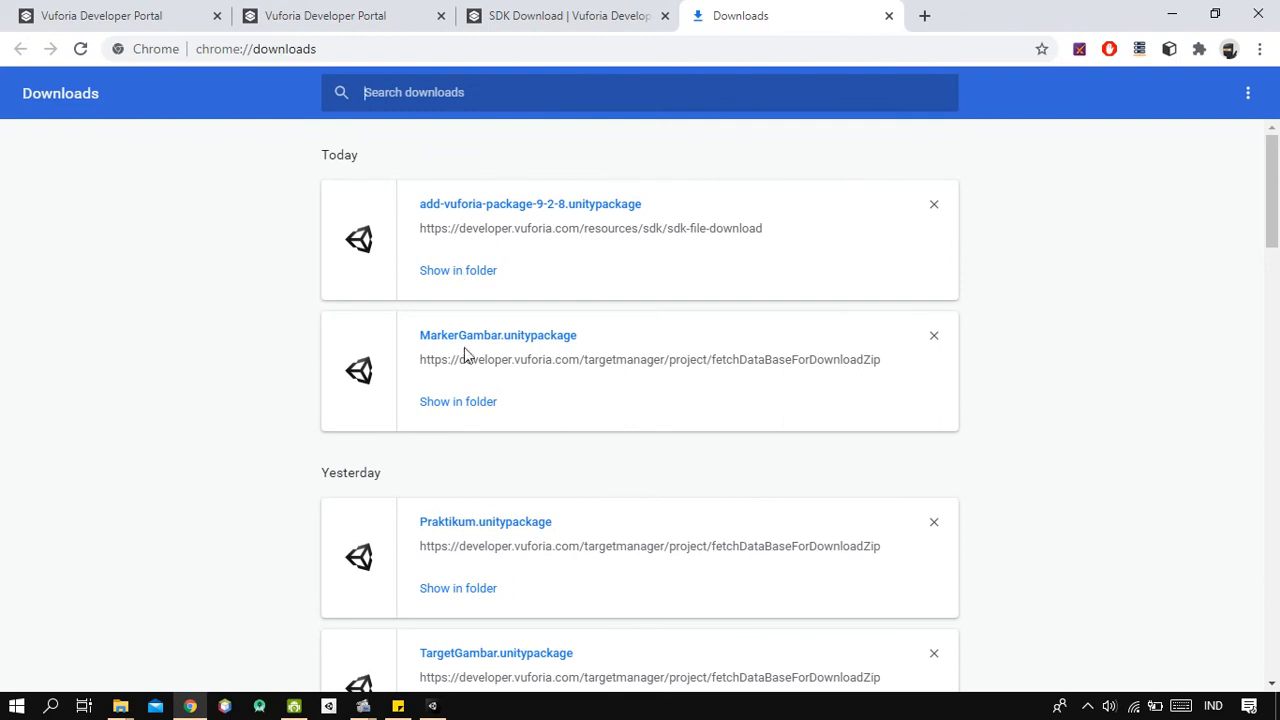
pyautogui.click(467, 407)
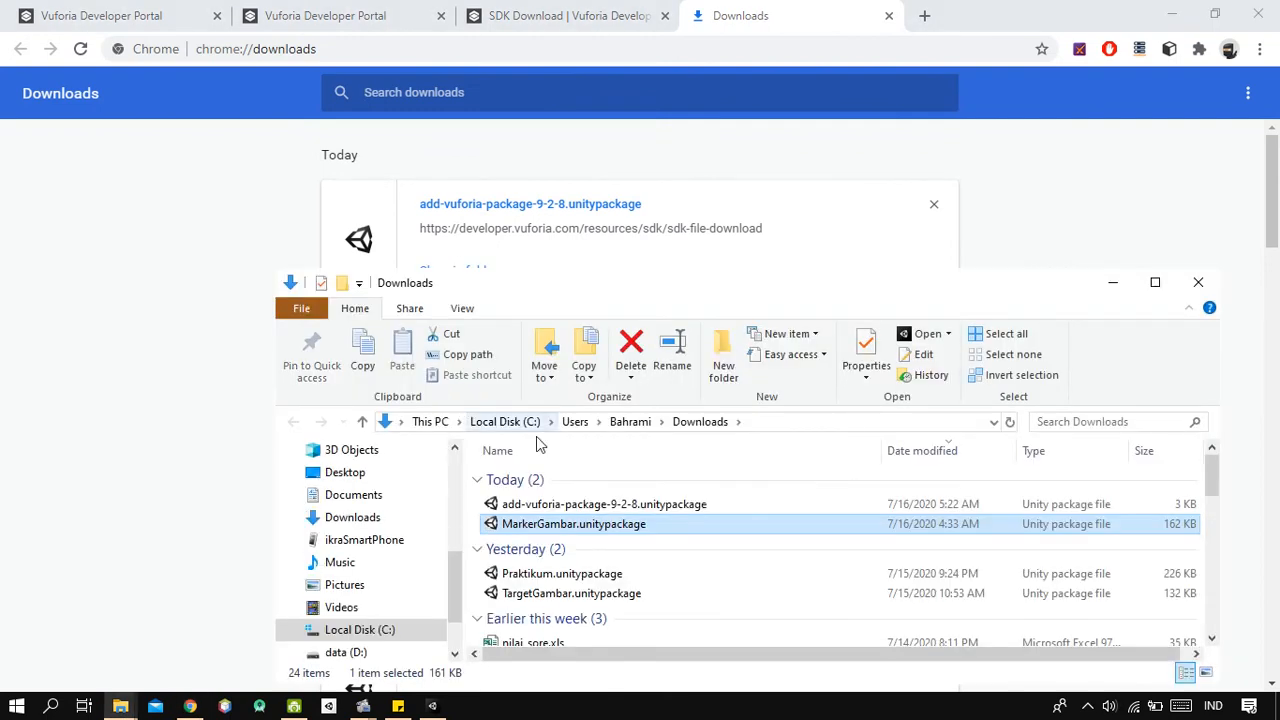
pyautogui.click(810, 10)
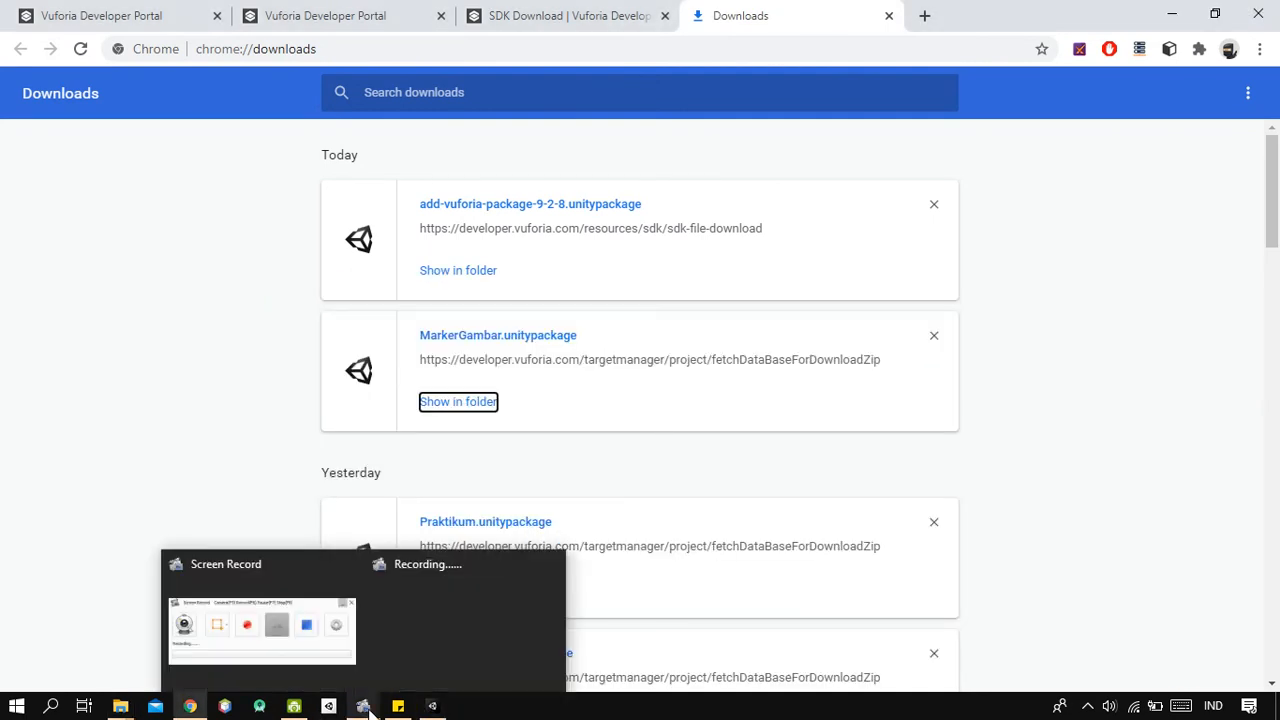
pyautogui.click(432, 706)
pyautogui.click(575, 460)
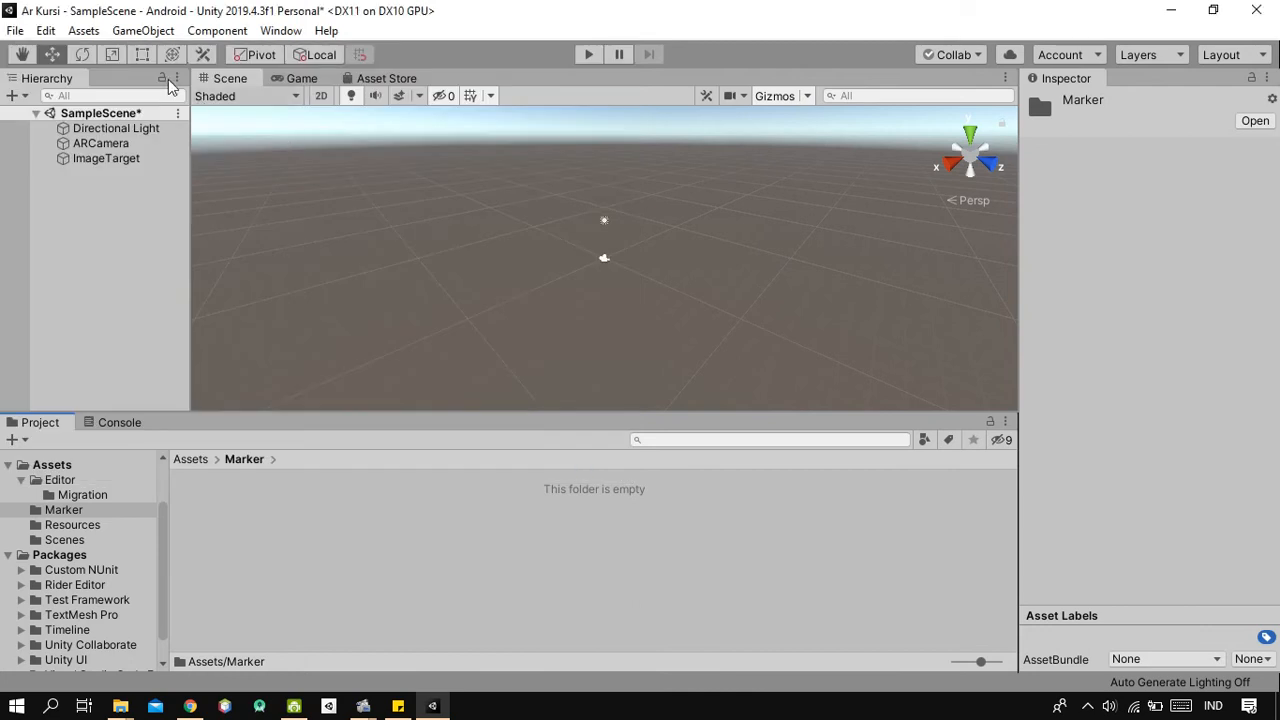
# Import the custom package MarkerGambar.unitypackage from the Downloads folder with all its items
pyautogui.click(84, 30)
pyautogui.moveTo(180, 262)
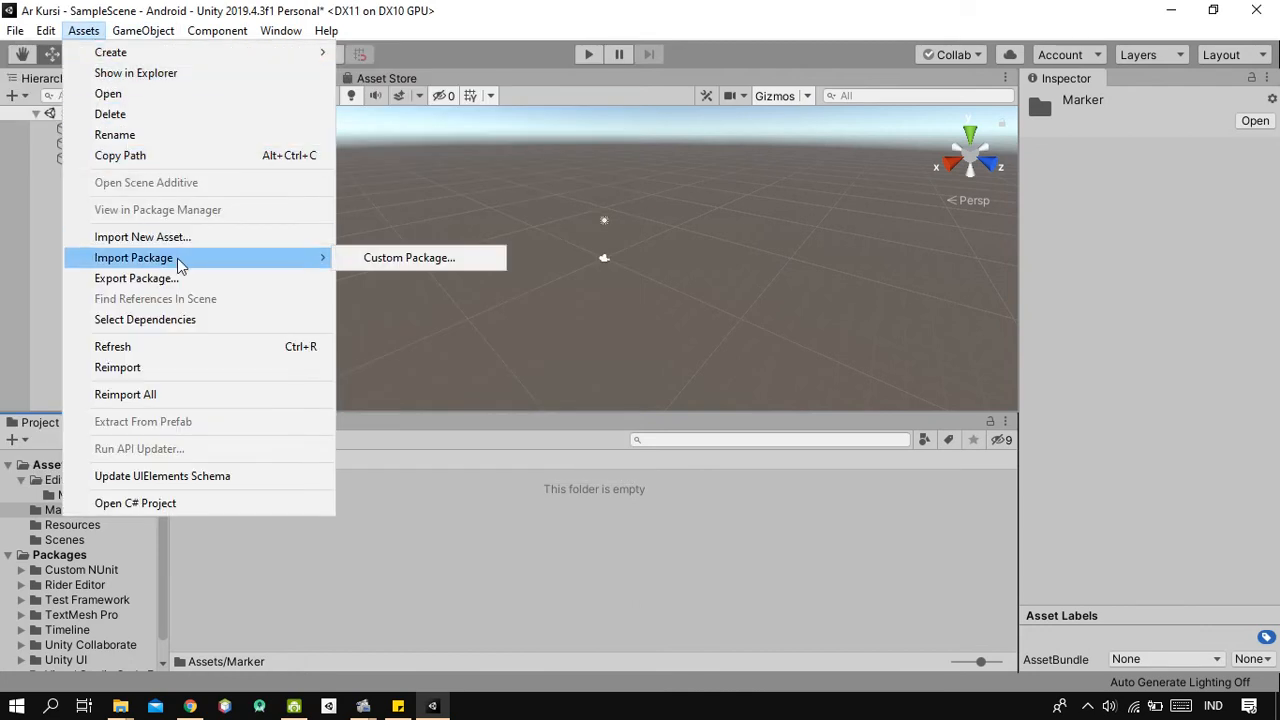
pyautogui.click(358, 258)
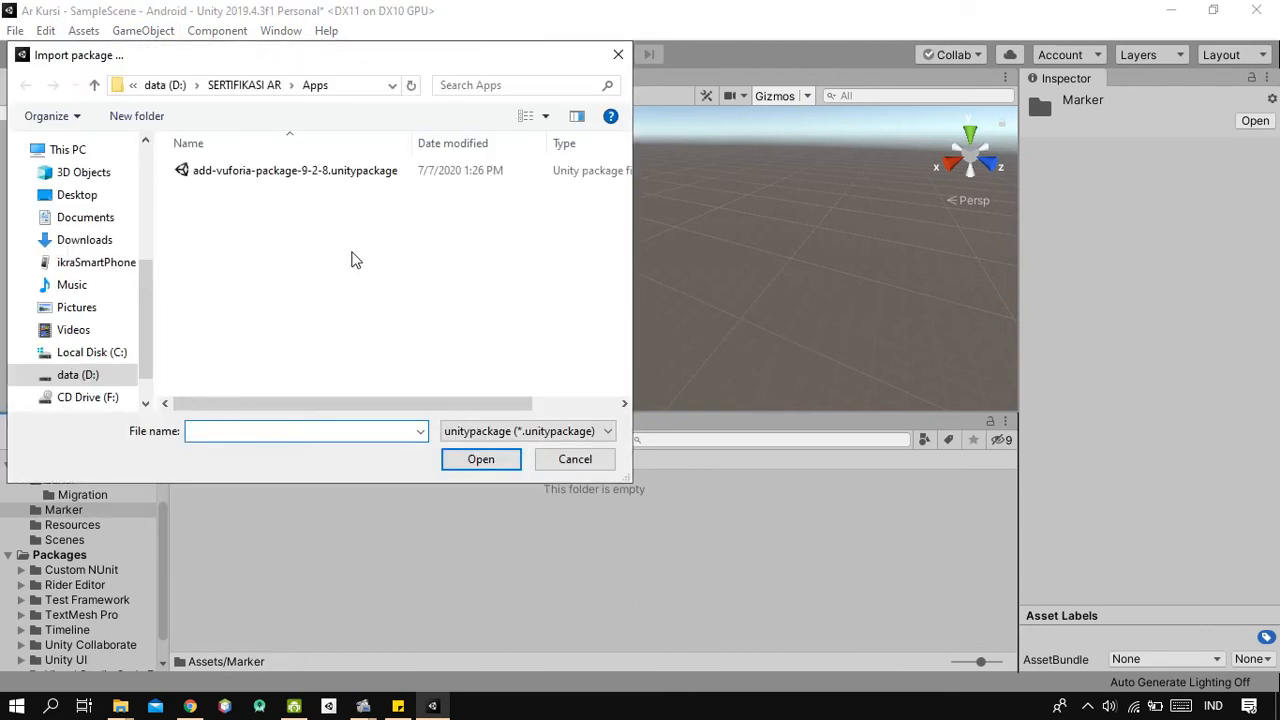
pyautogui.scroll(4, 144, 181)
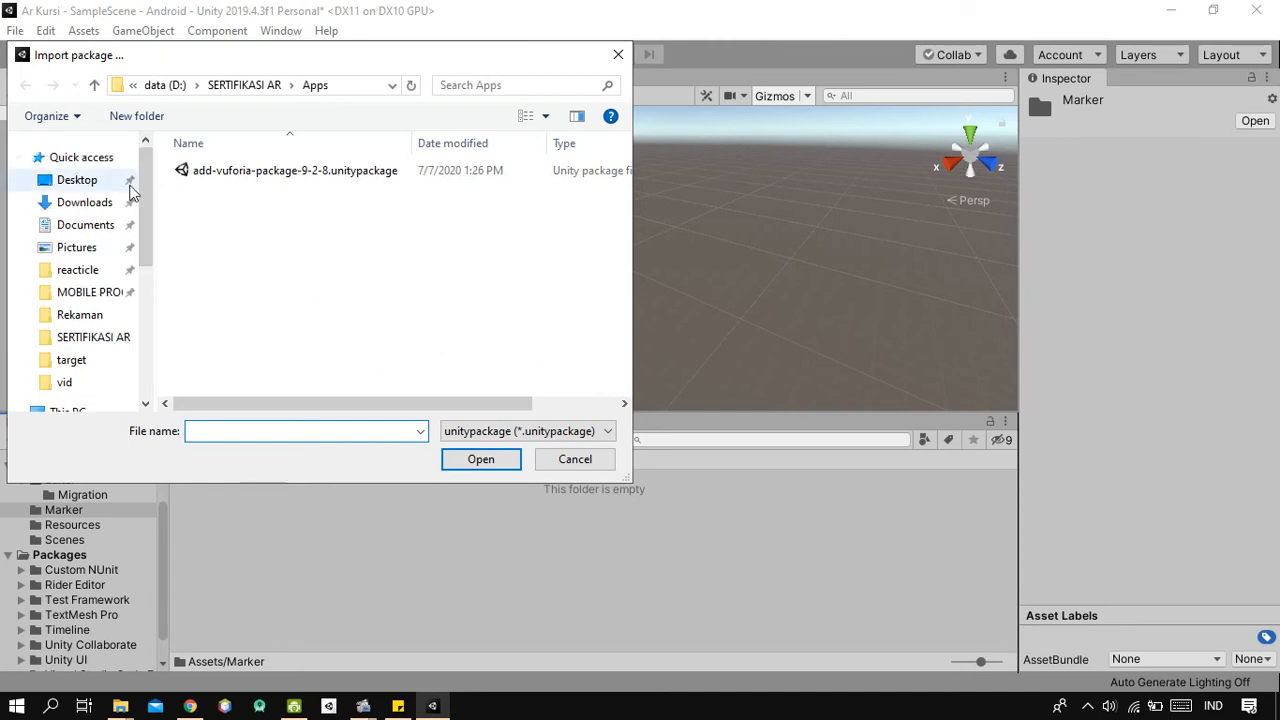
pyautogui.click(118, 202)
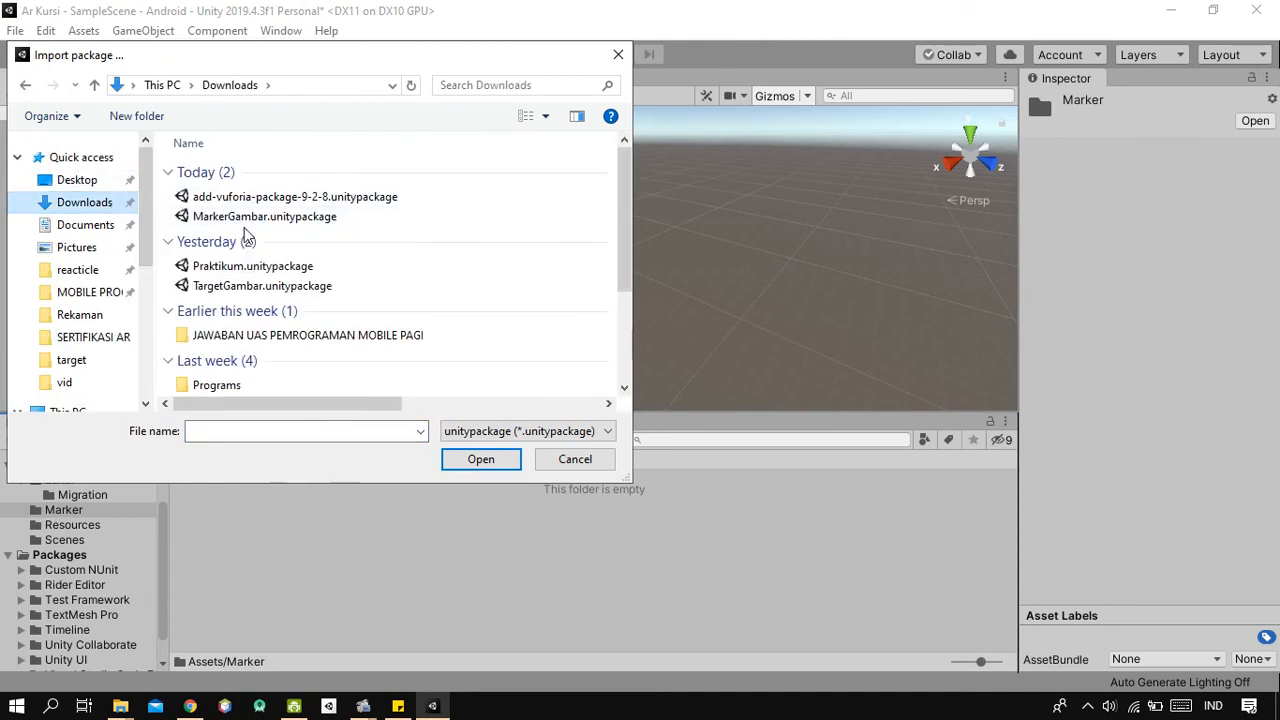
pyautogui.click(264, 217)
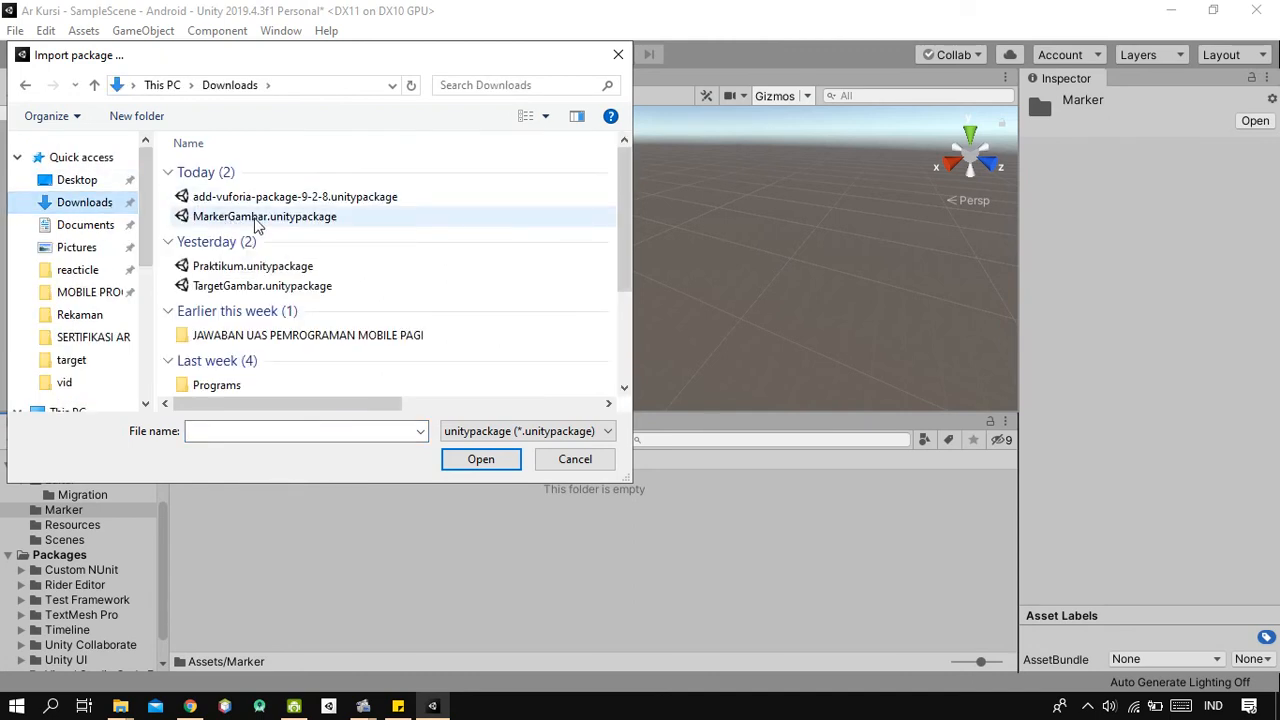
pyautogui.click(505, 461)
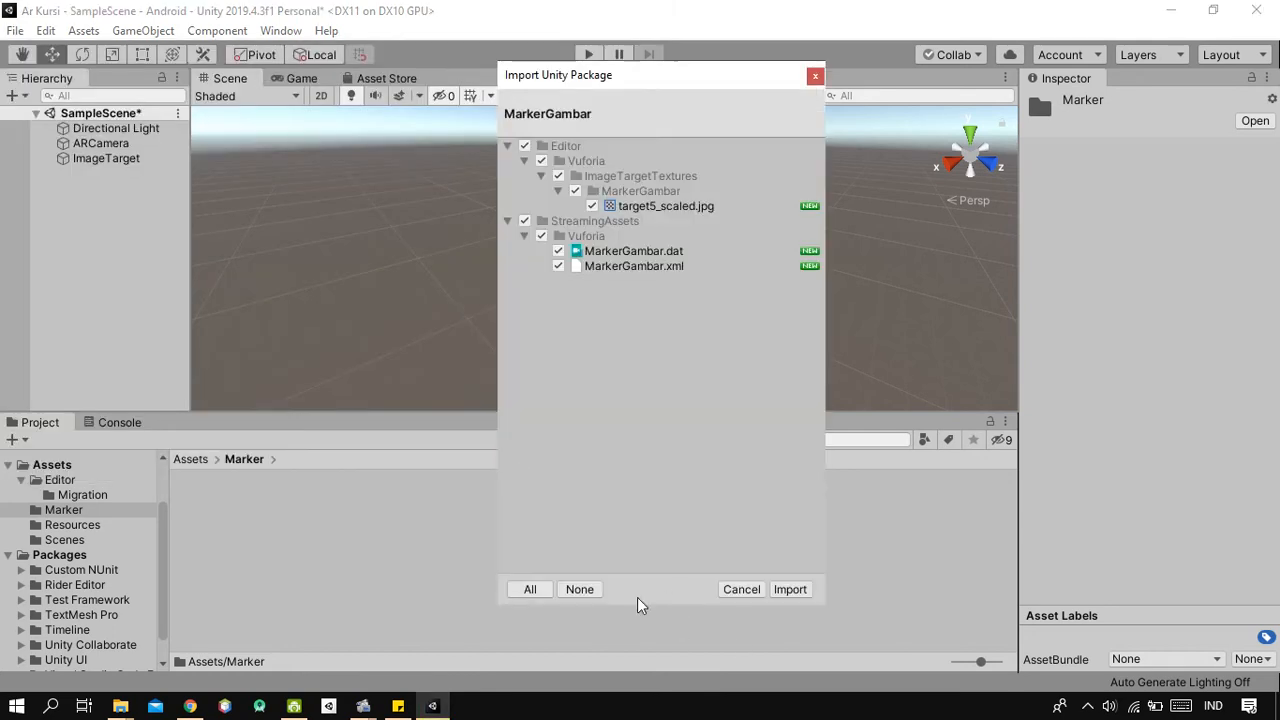
pyautogui.click(790, 590)
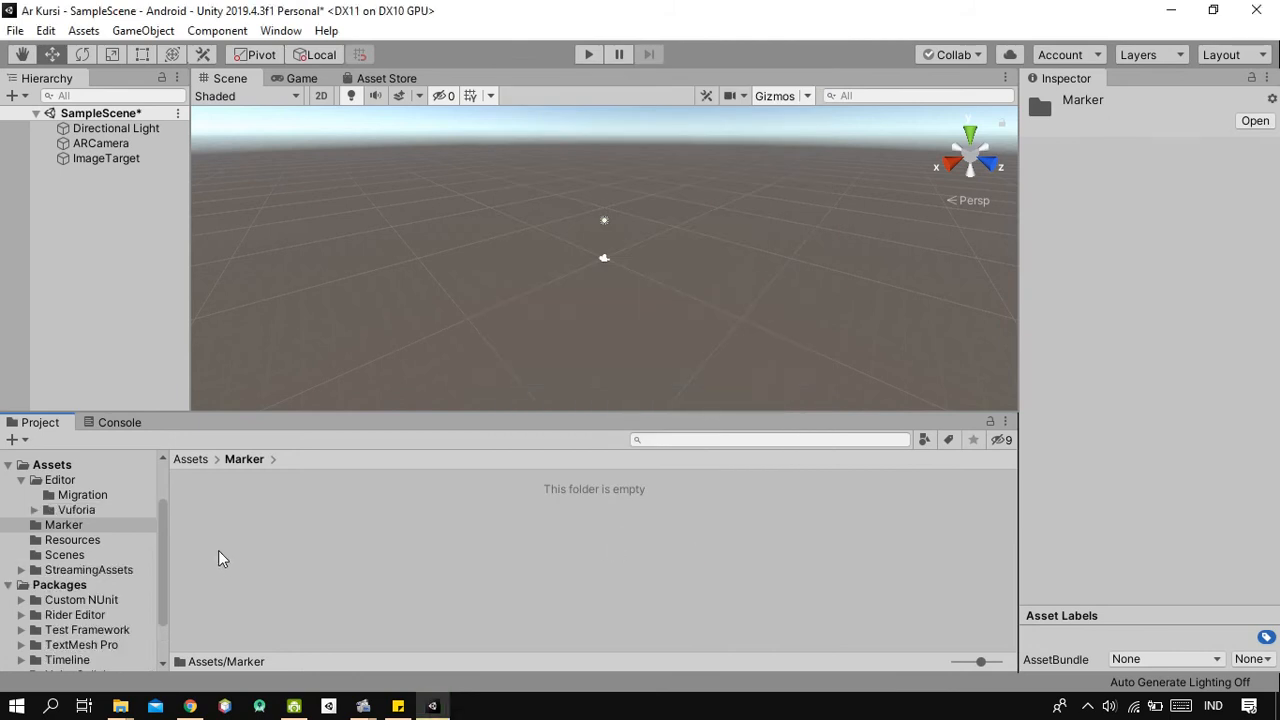
# Examine the Marker folder and the Vuforia folder inside StreamingAssets for the imported MarkerGambar files
pyautogui.click(61, 472)
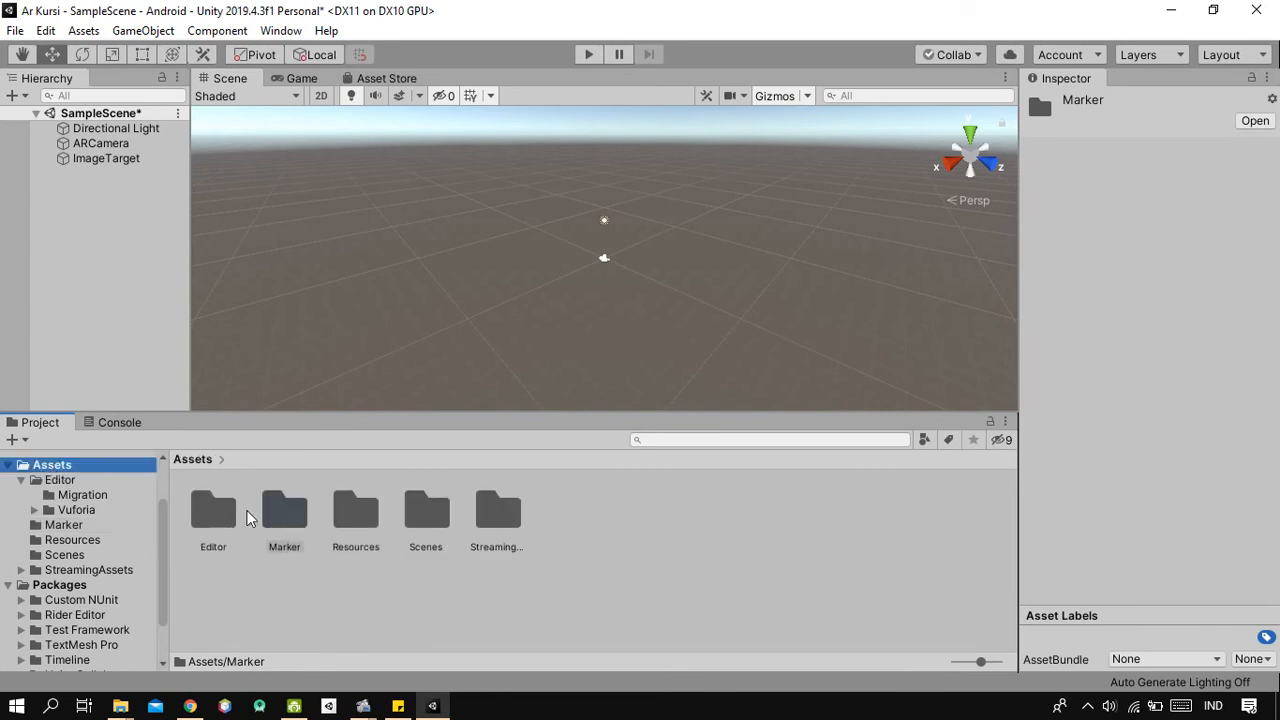
pyautogui.doubleClick(285, 512)
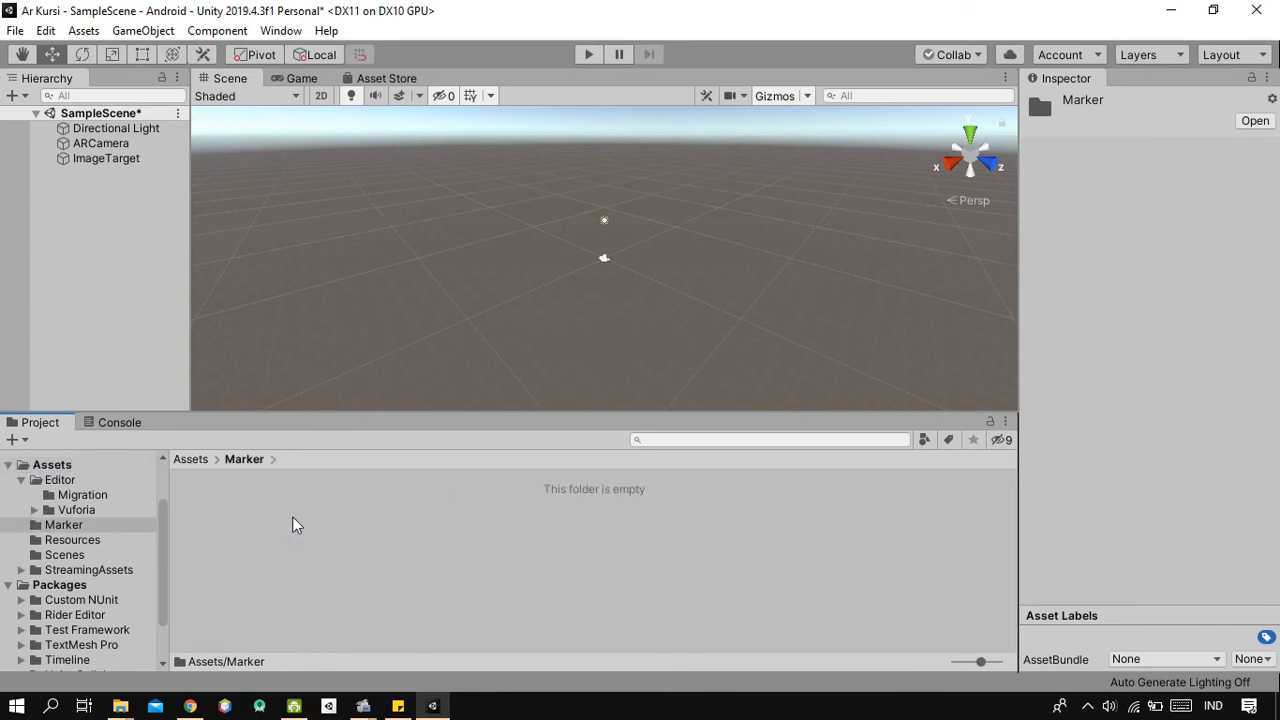
pyautogui.click(191, 459)
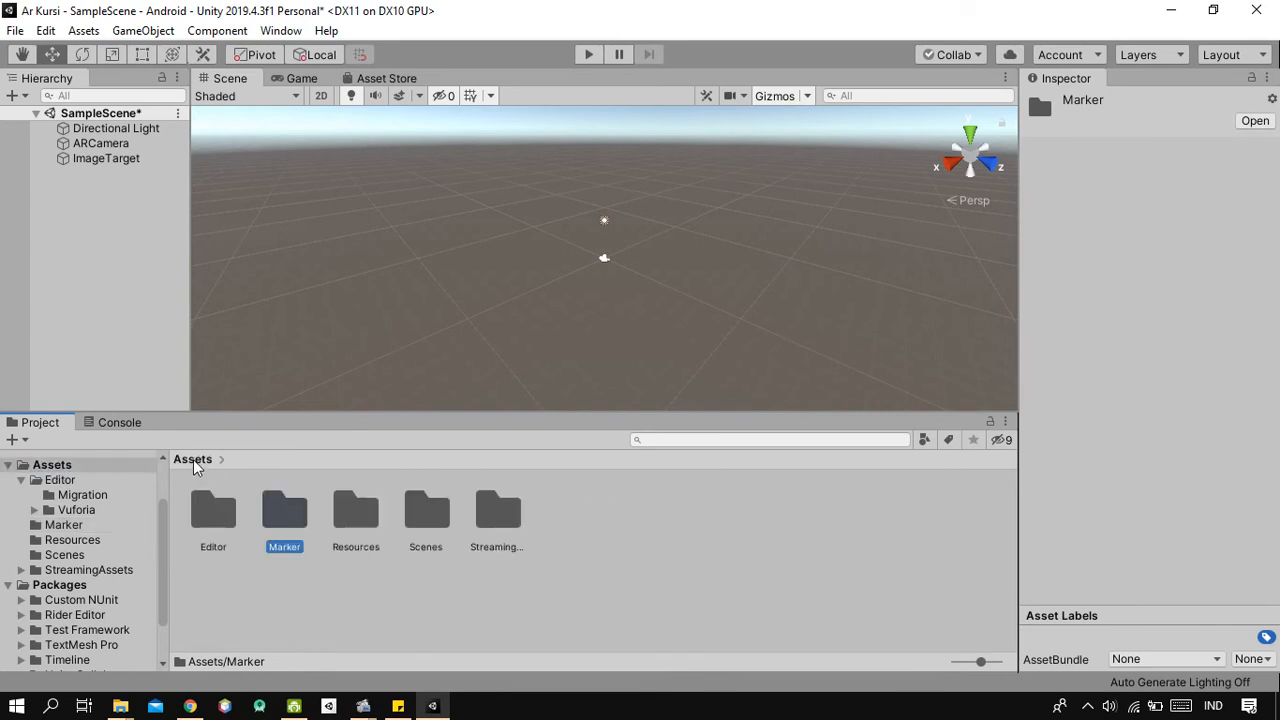
pyautogui.click(88, 571)
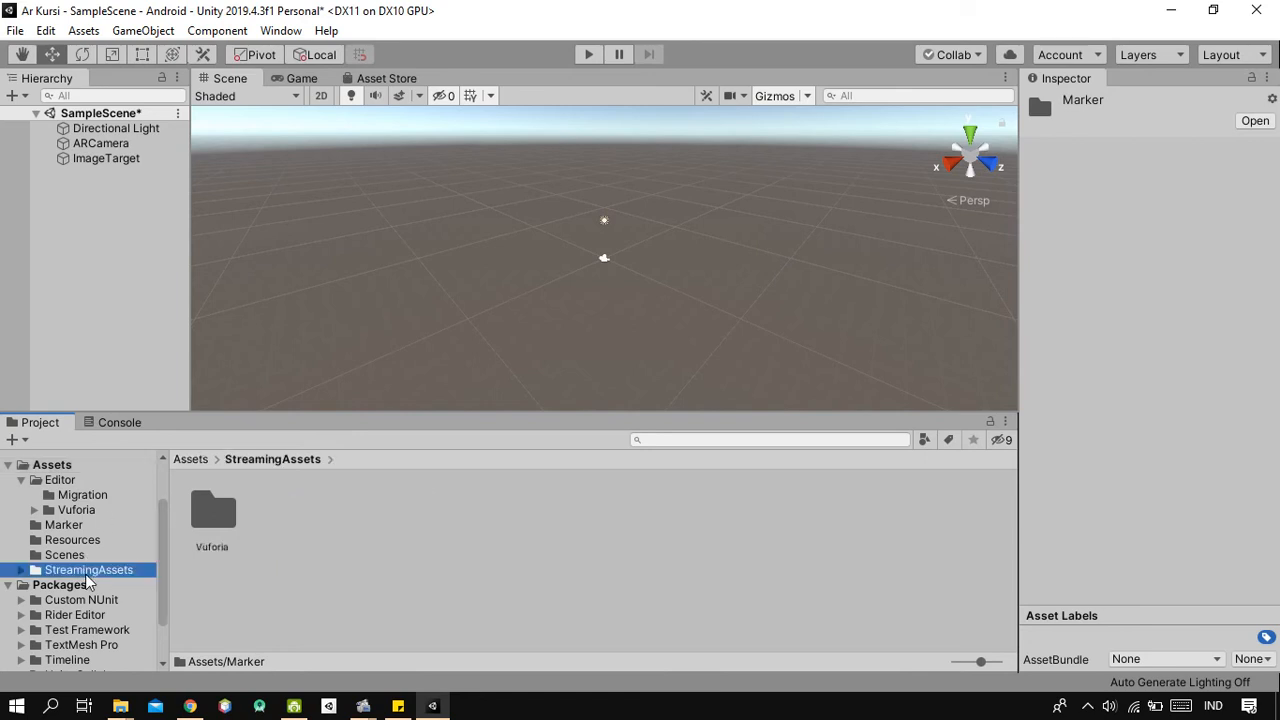
pyautogui.click(205, 515)
pyautogui.doubleClick(208, 514)
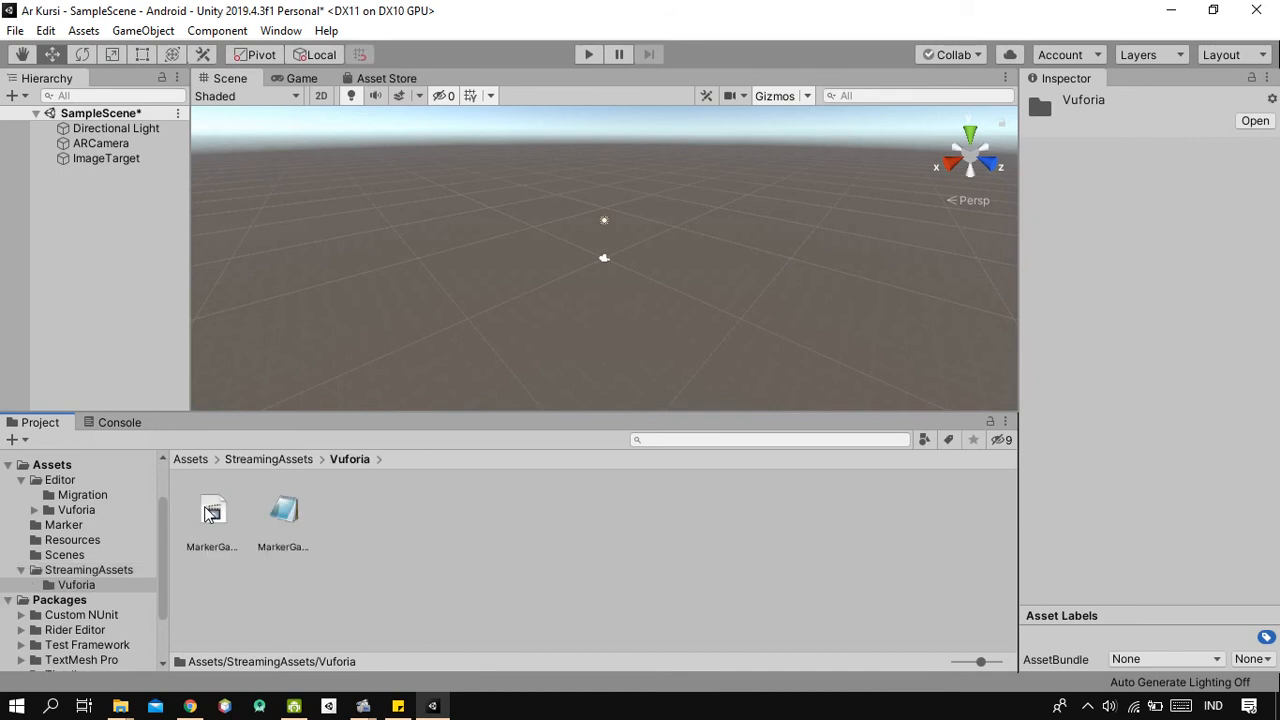
pyautogui.click(76, 570)
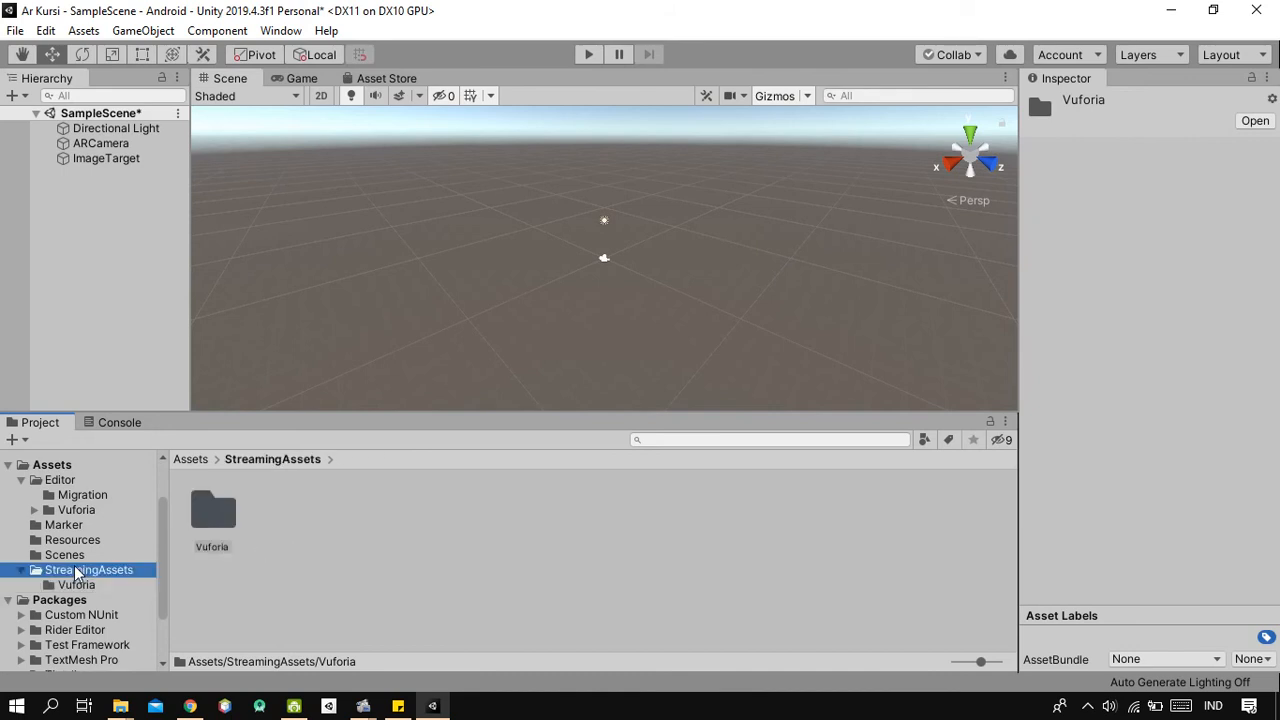
pyautogui.click(55, 467)
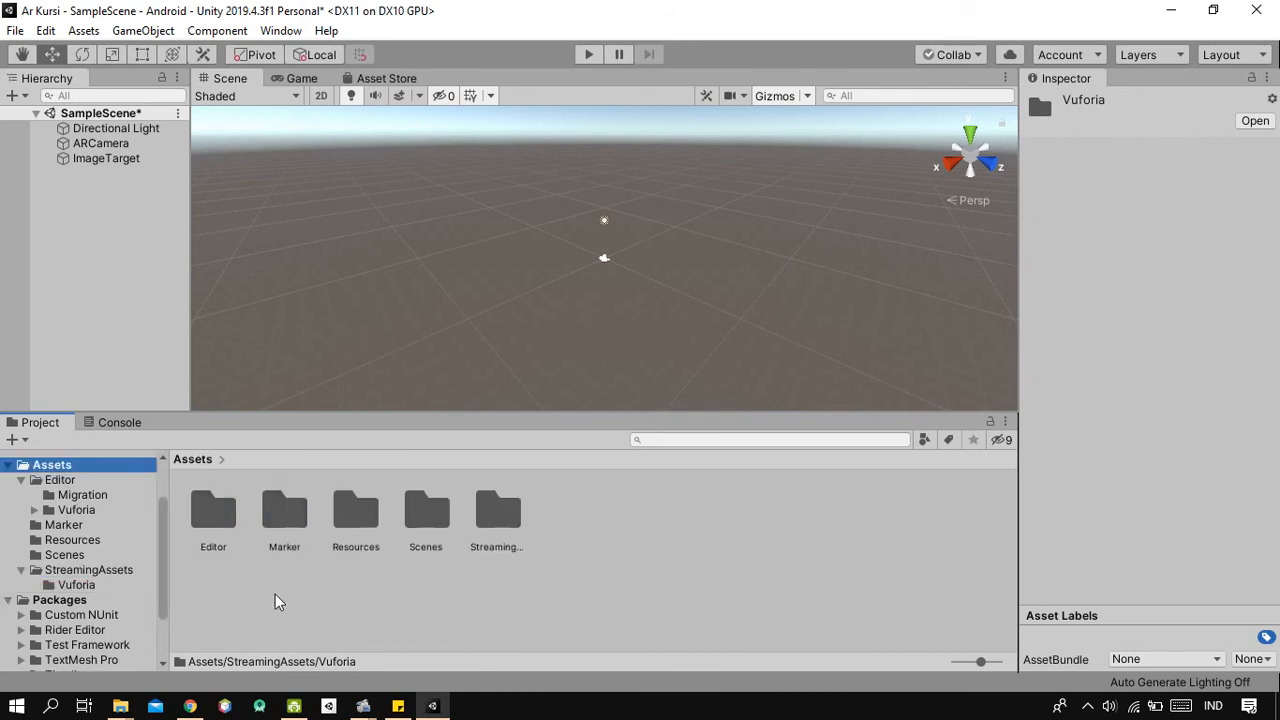
pyautogui.click(296, 519)
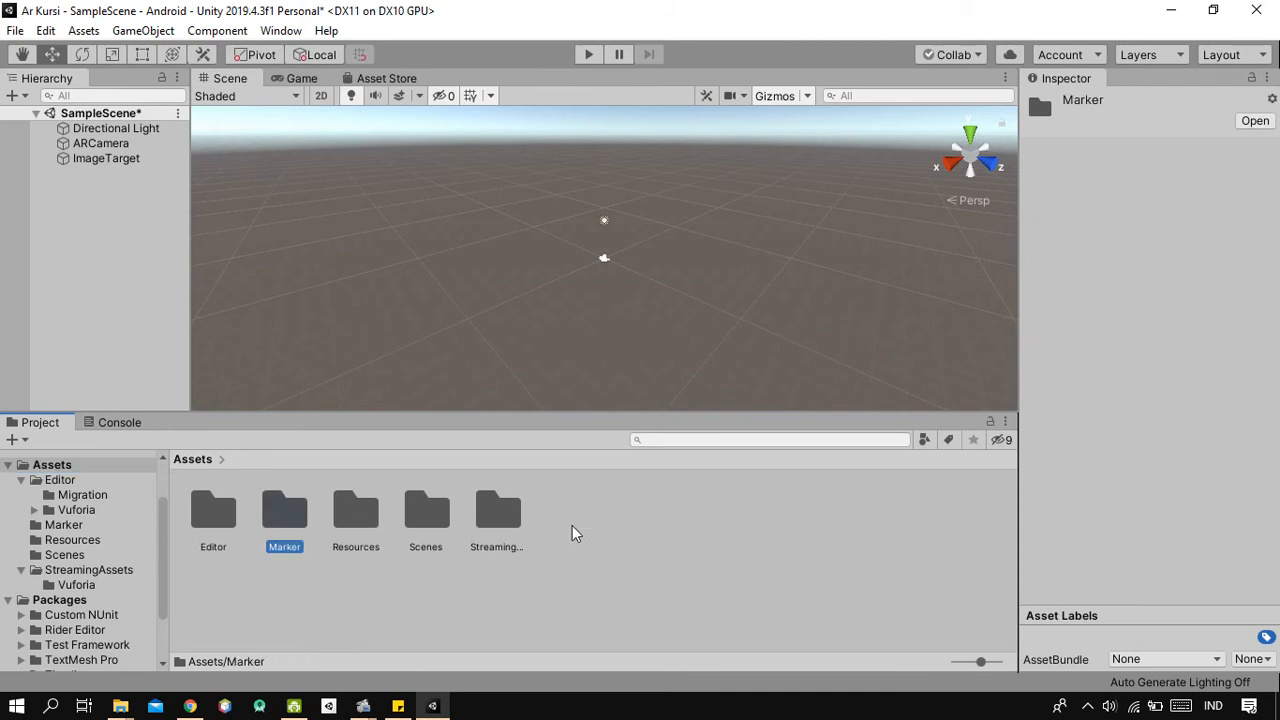
pyautogui.click(508, 517)
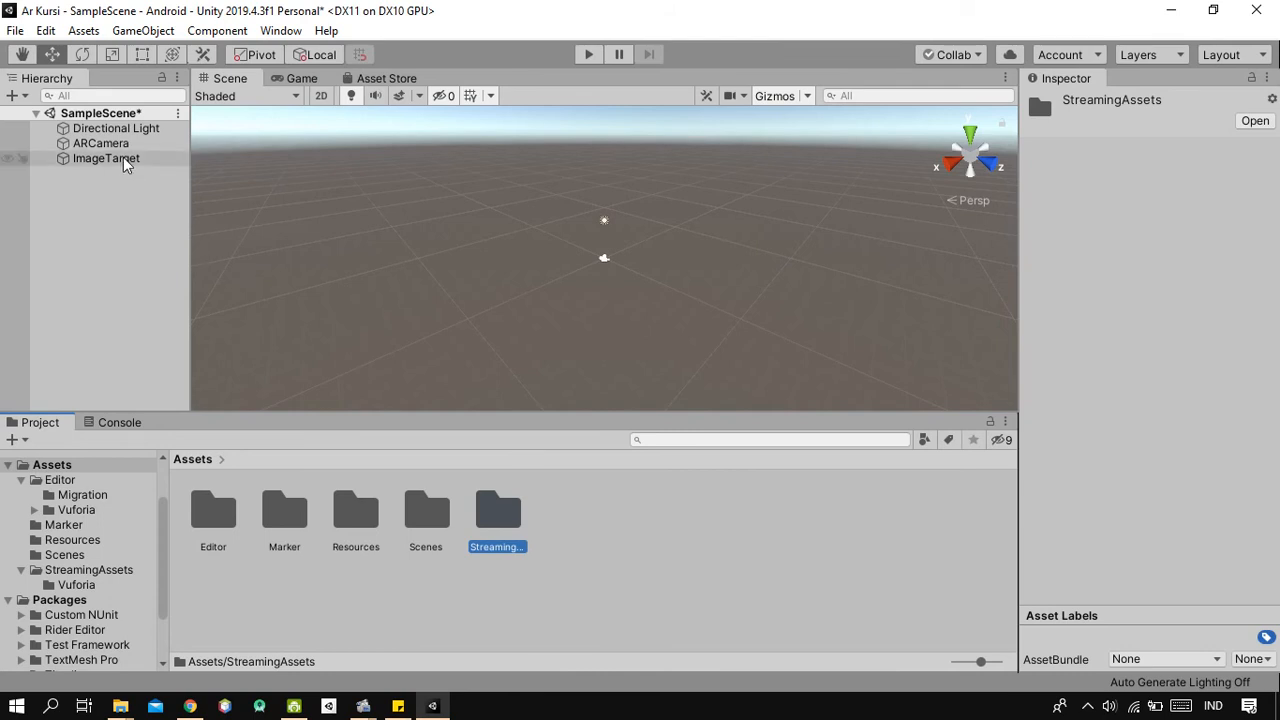
# Save the scene and set the ImageTarget's type to From Database with MarkerGambar as its database
pyautogui.hotkey('ctrl', 's')
pyautogui.click(110, 160)
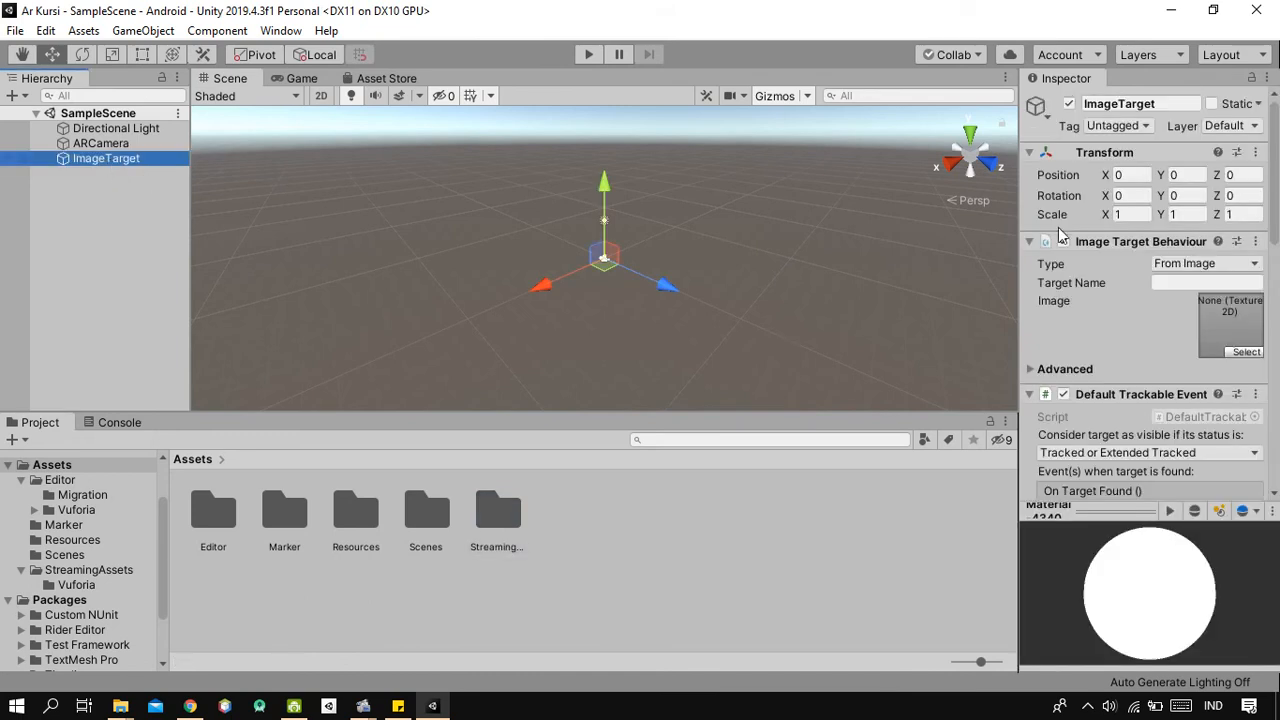
pyautogui.scroll(-10, 1208, 270)
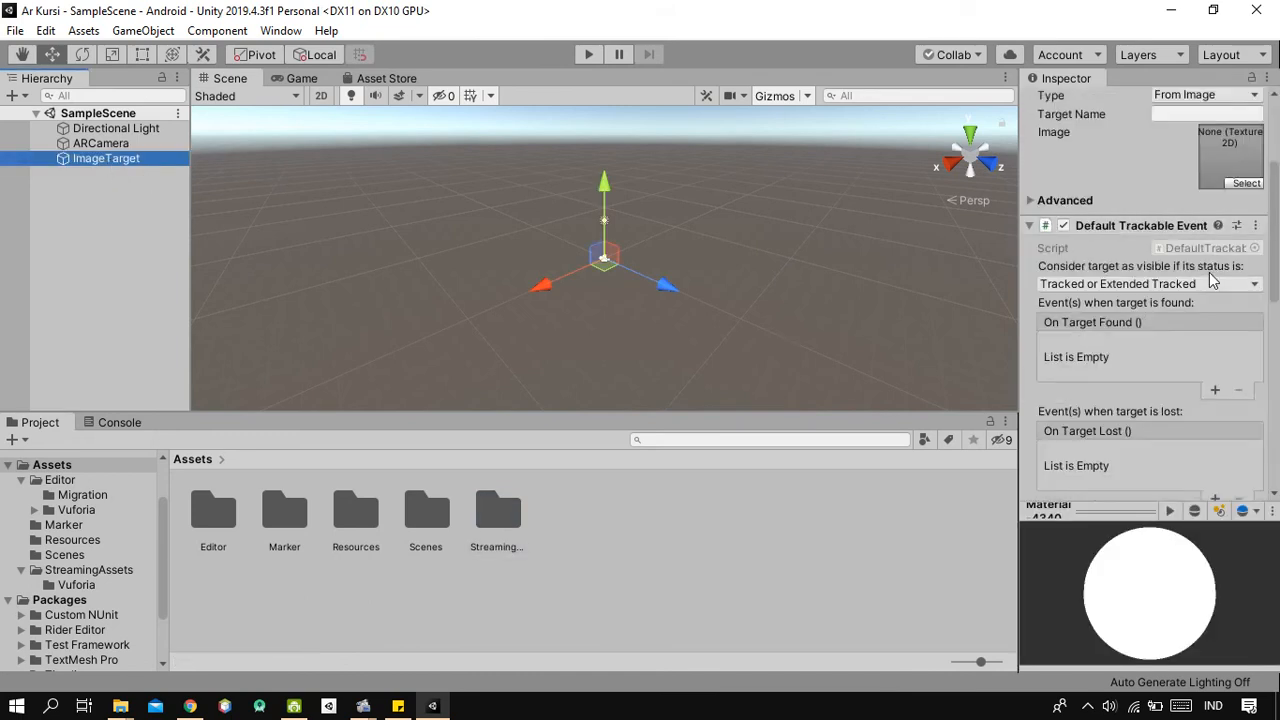
pyautogui.scroll(-1, 1212, 280)
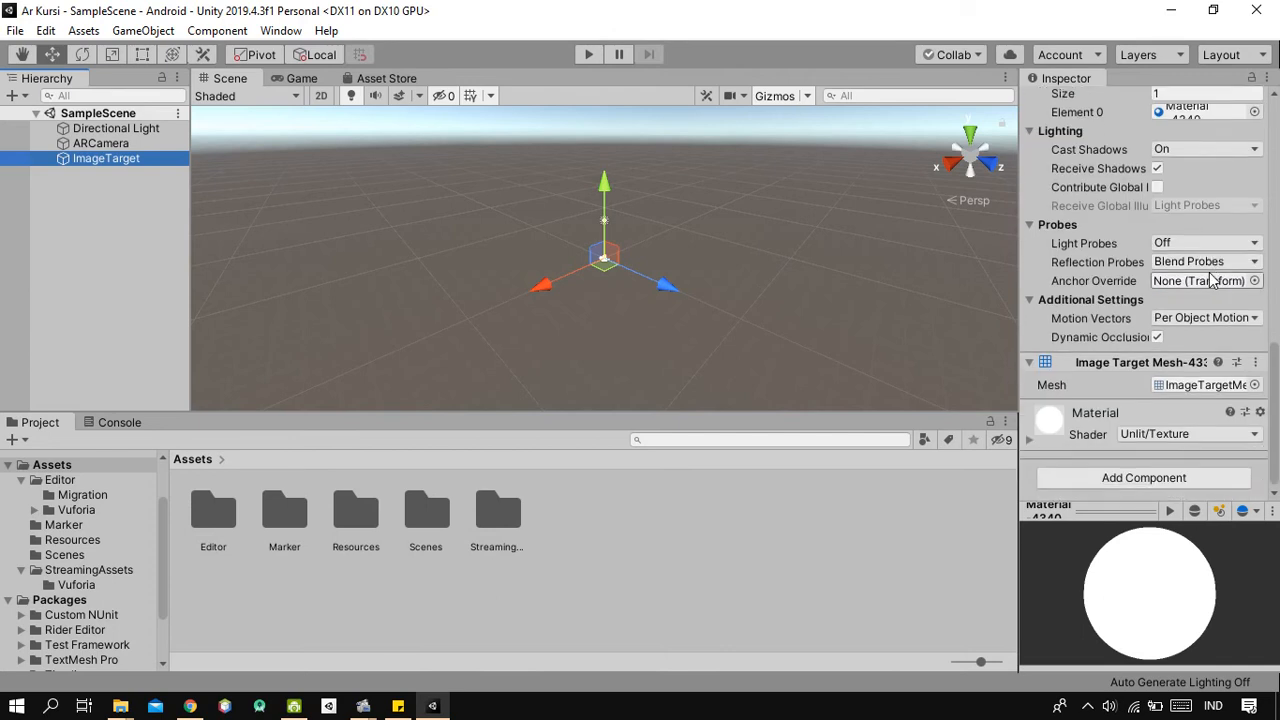
pyautogui.scroll(10, 1212, 280)
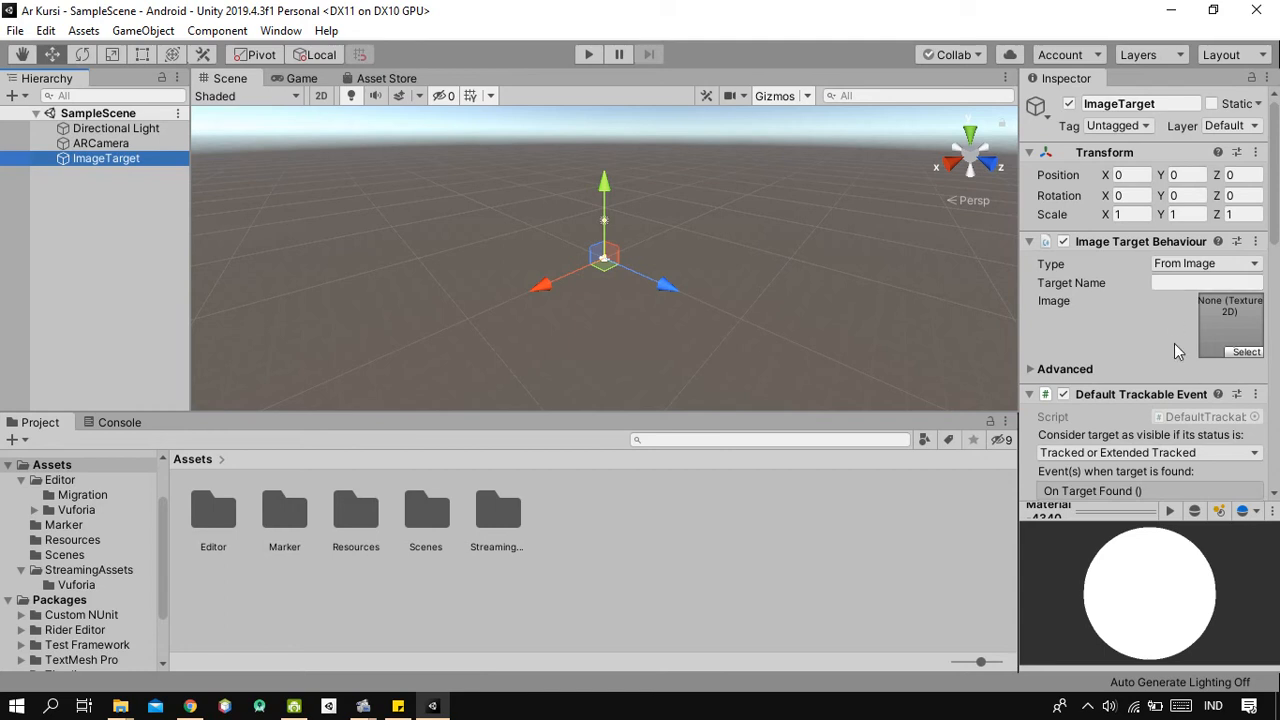
pyautogui.click(1210, 265)
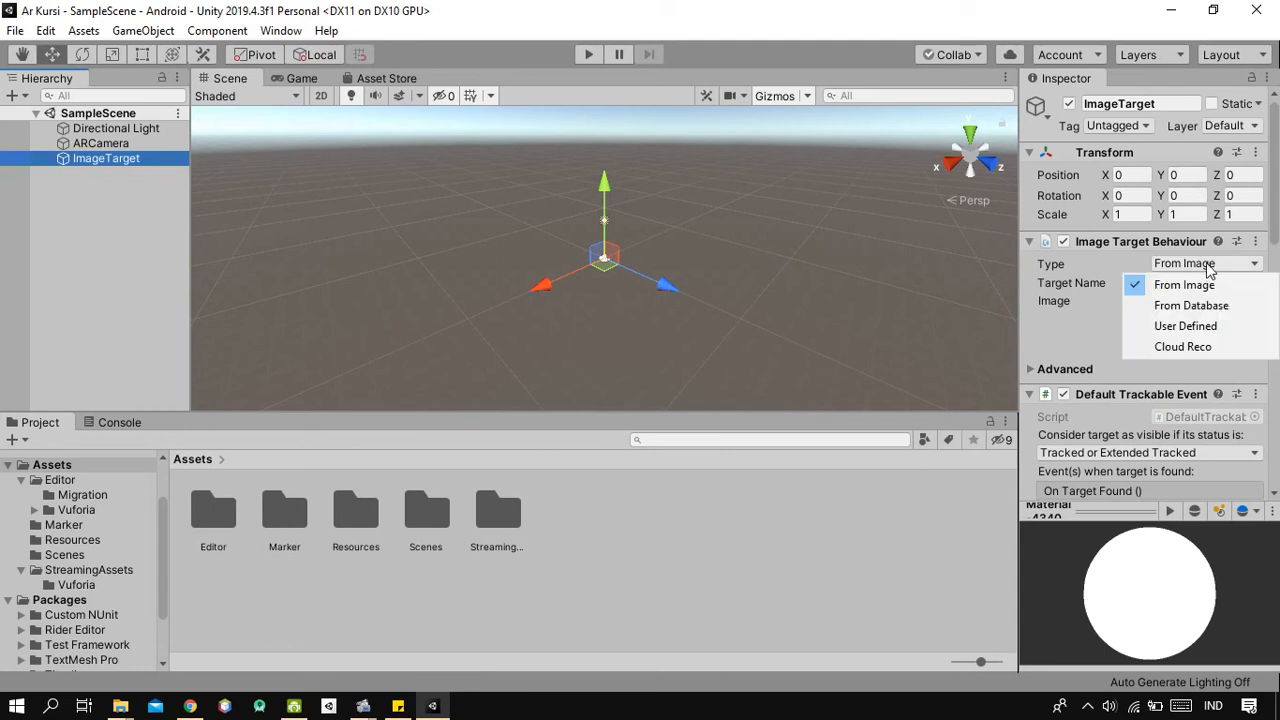
pyautogui.click(1215, 306)
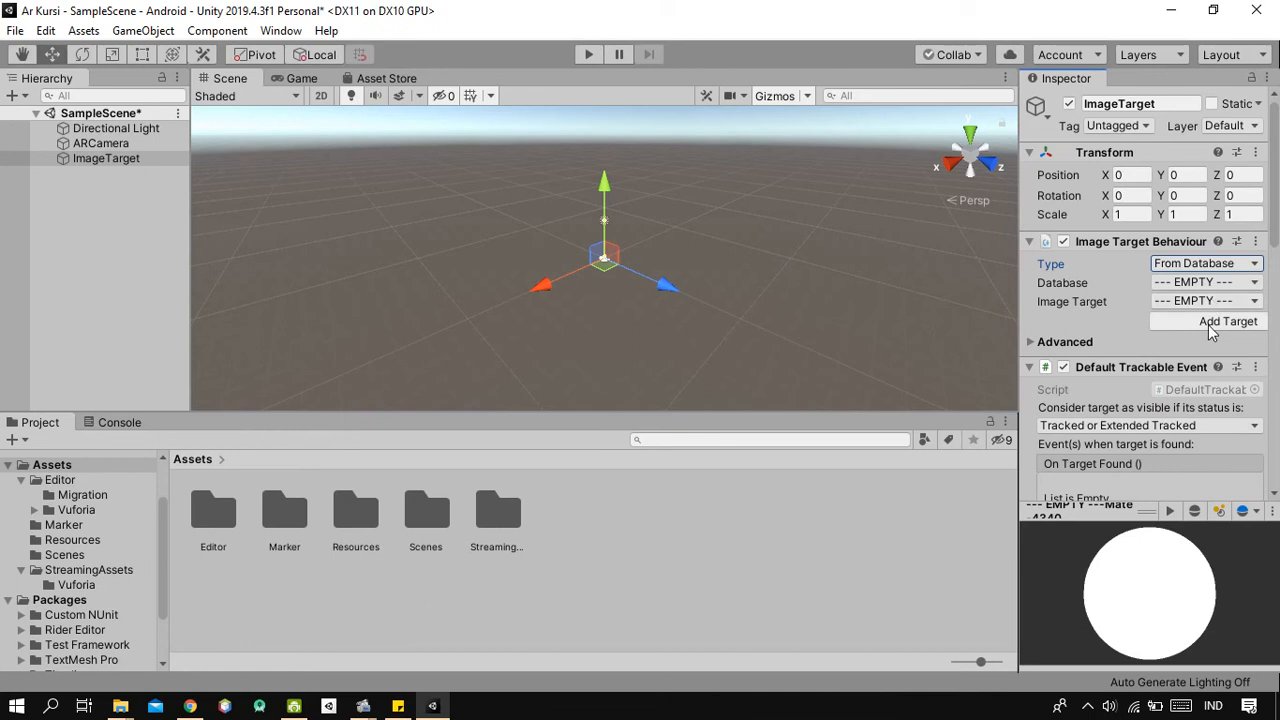
pyautogui.click(1229, 301)
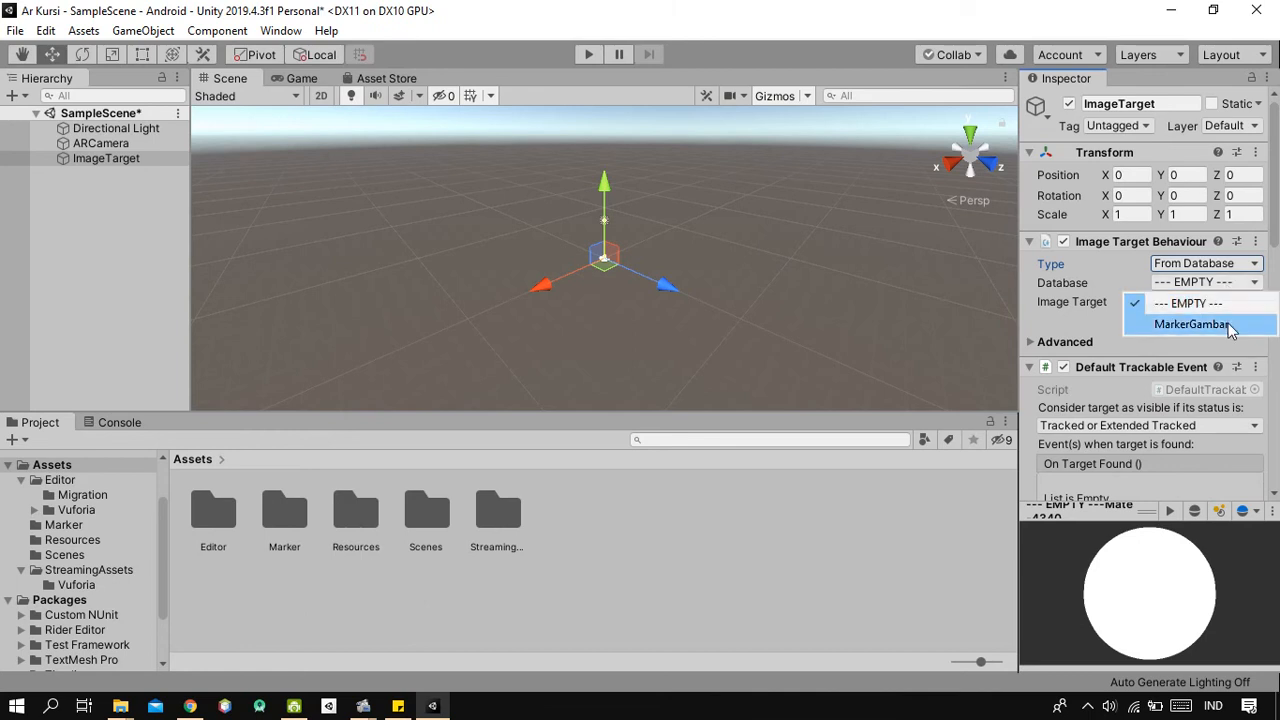
pyautogui.click(1229, 328)
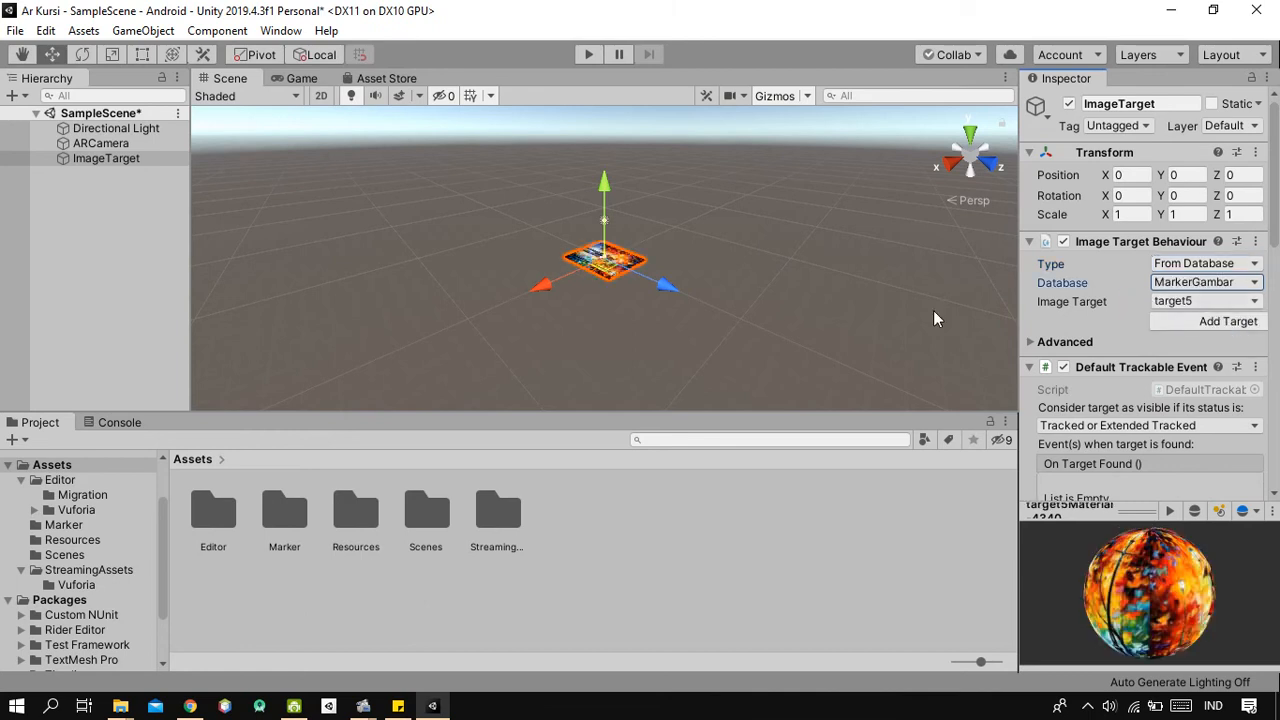
pyautogui.scroll(10, 626, 288)
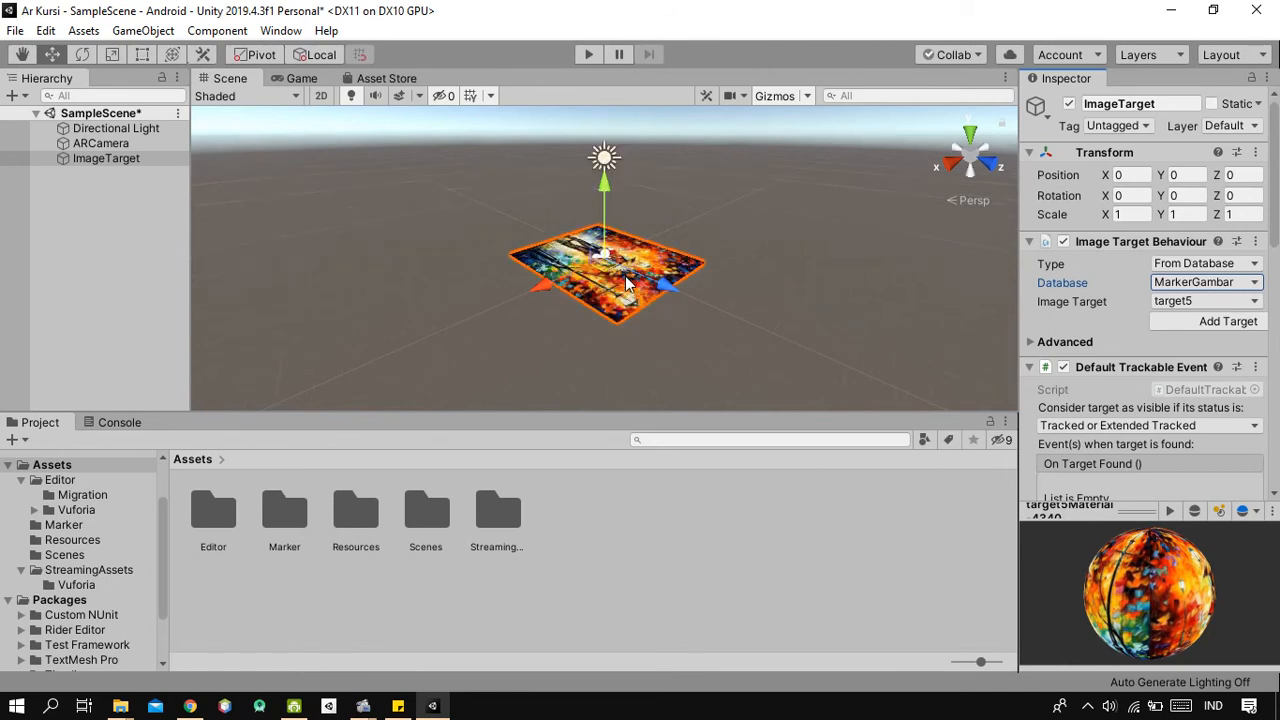
pyautogui.scroll(-6, 626, 284)
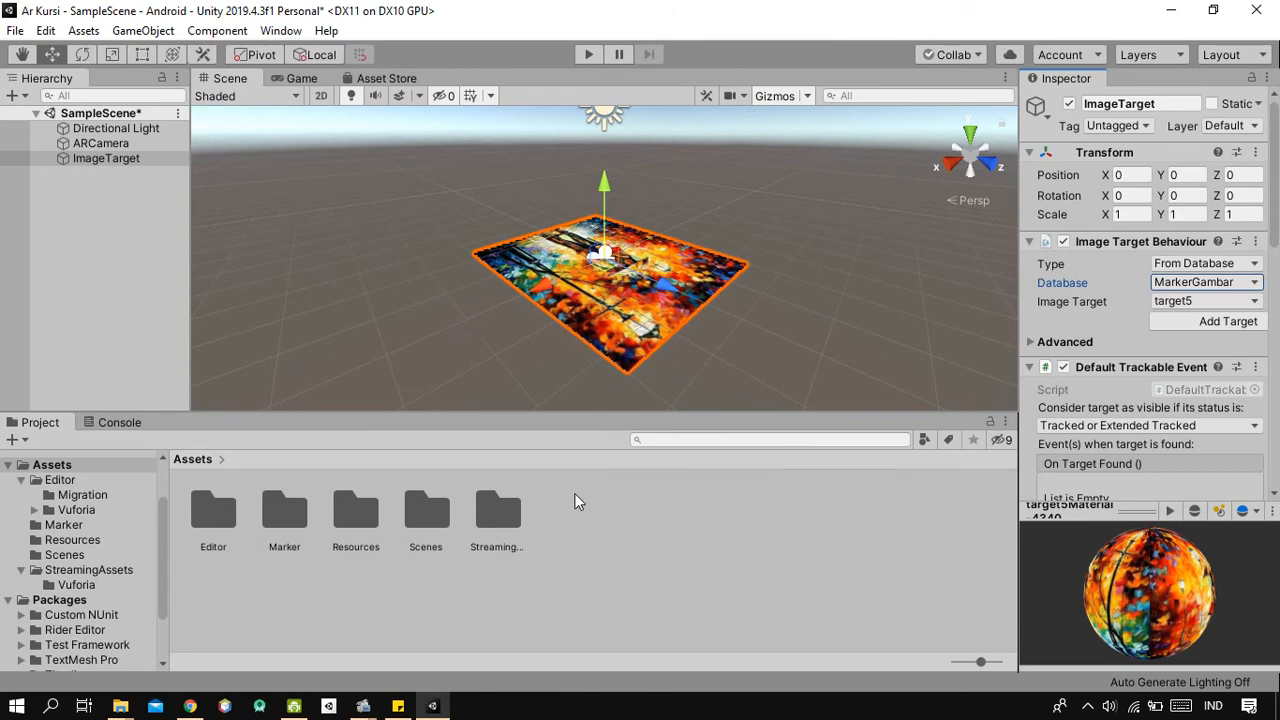
# Rename the Marker folder in Assets as 3d Object and open it
pyautogui.click(294, 530)
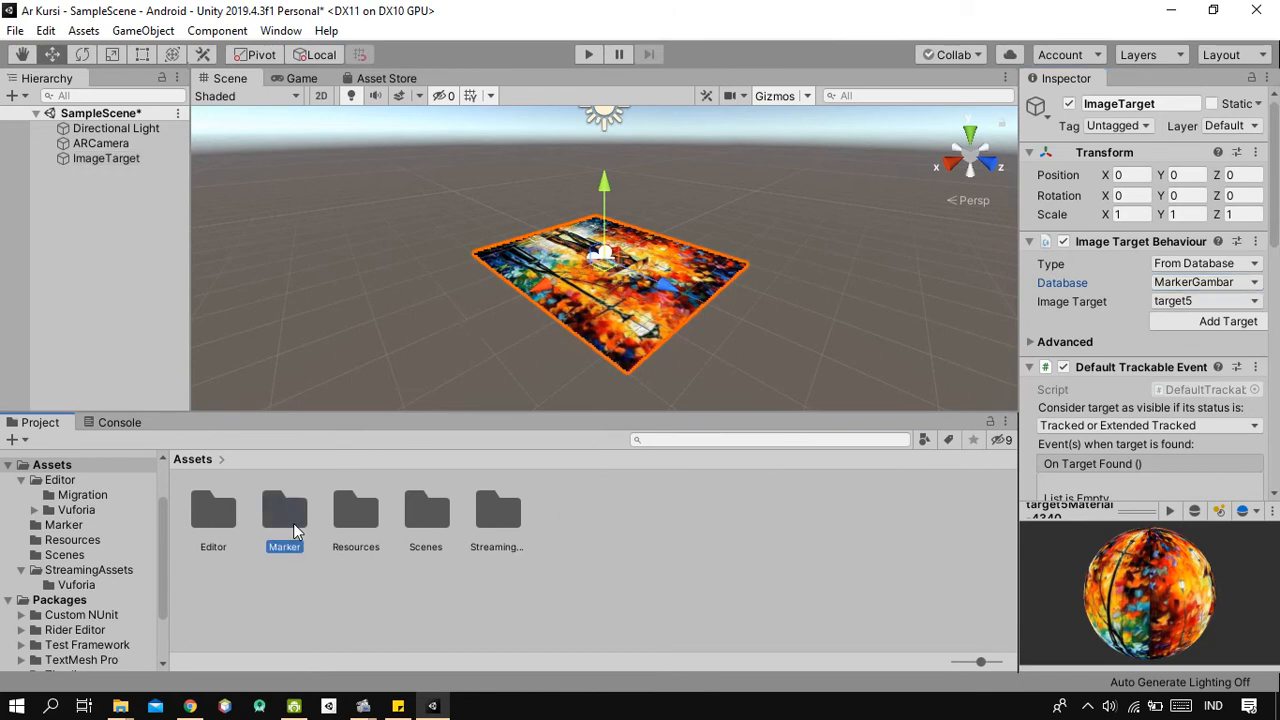
pyautogui.click(294, 530)
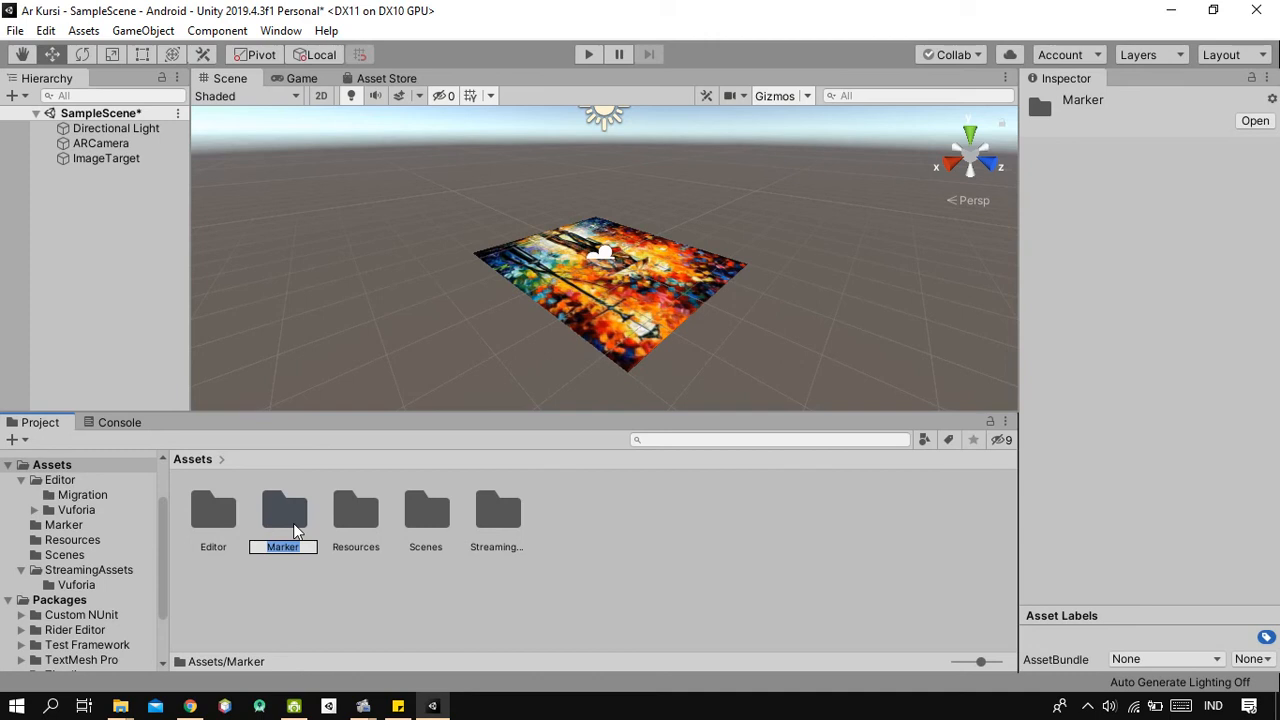
pyautogui.write('3d Object')
pyautogui.press('Return')
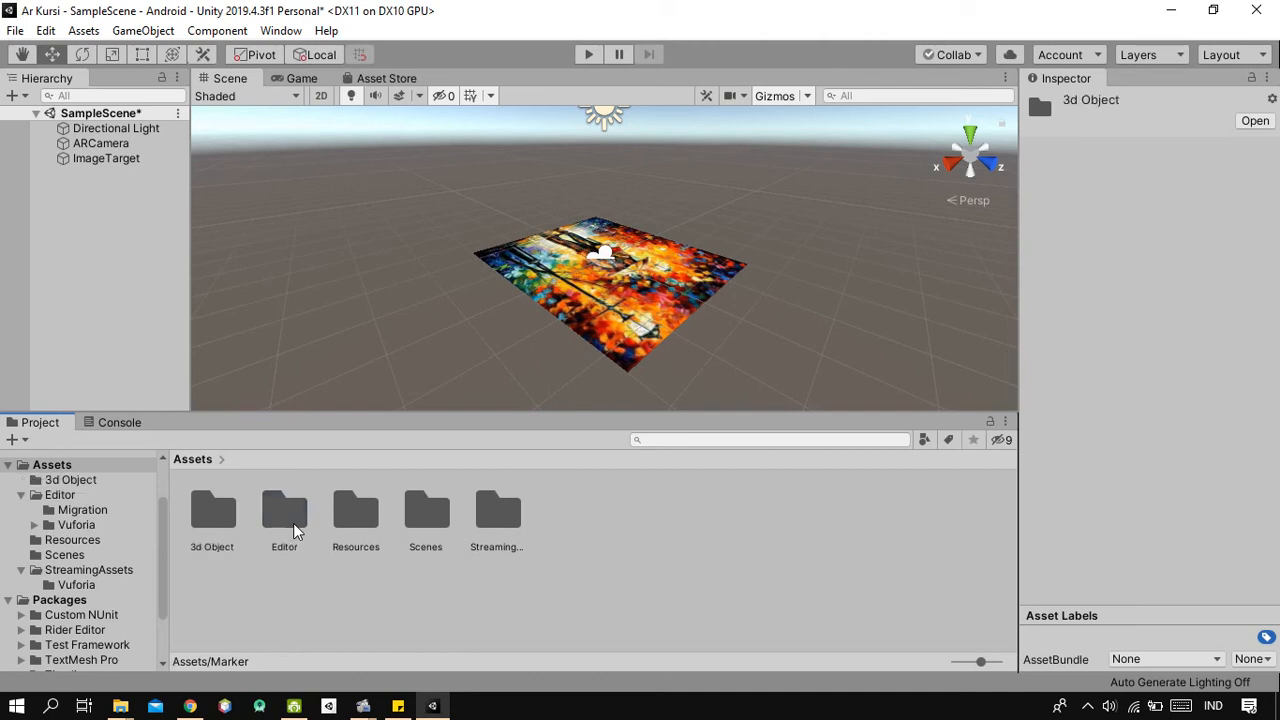
pyautogui.doubleClick(224, 520)
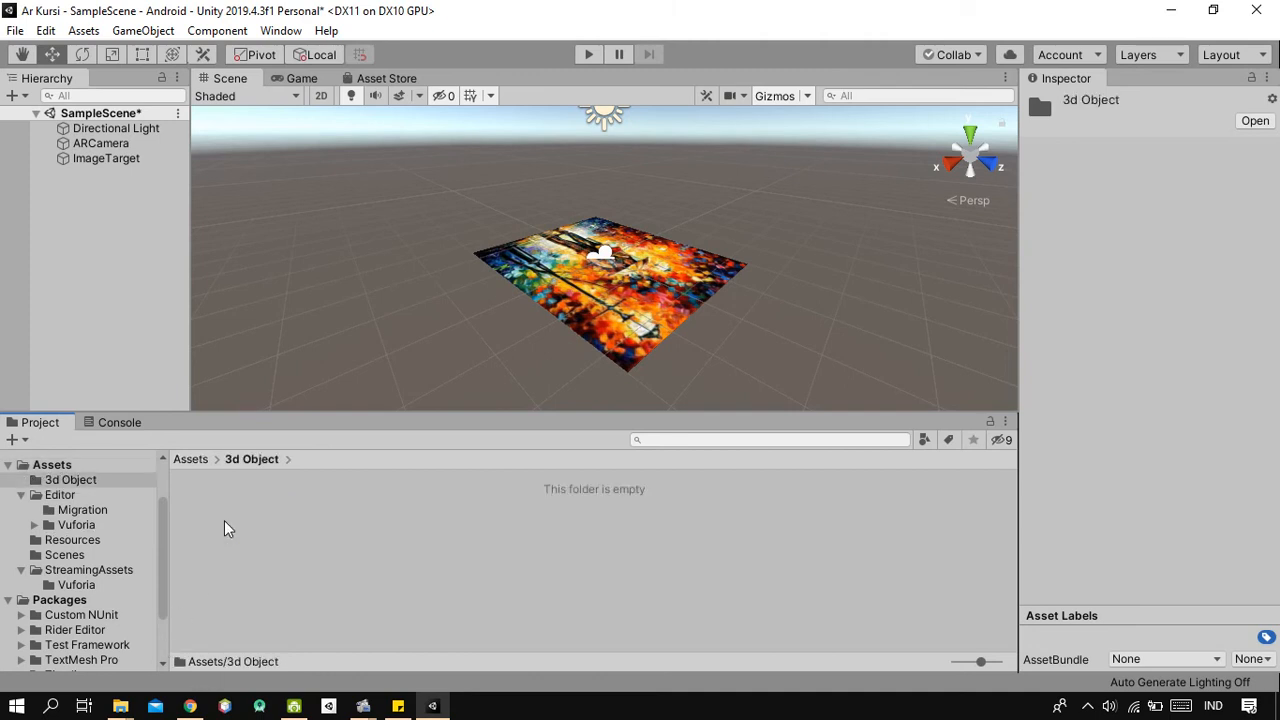
# Import kursi2.blend from the SERTIFIKASI AR/Latihan/aset folder as a new asset into the 3d Object folder
pyautogui.click(84, 30)
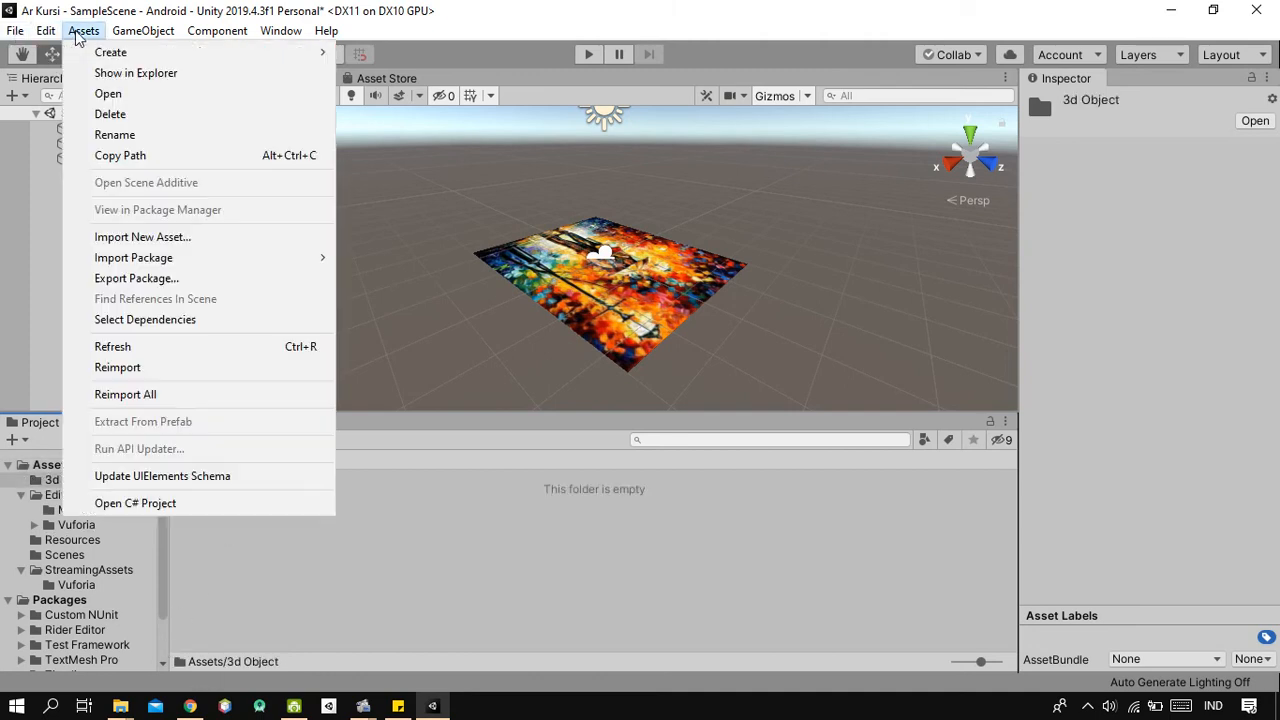
pyautogui.click(171, 240)
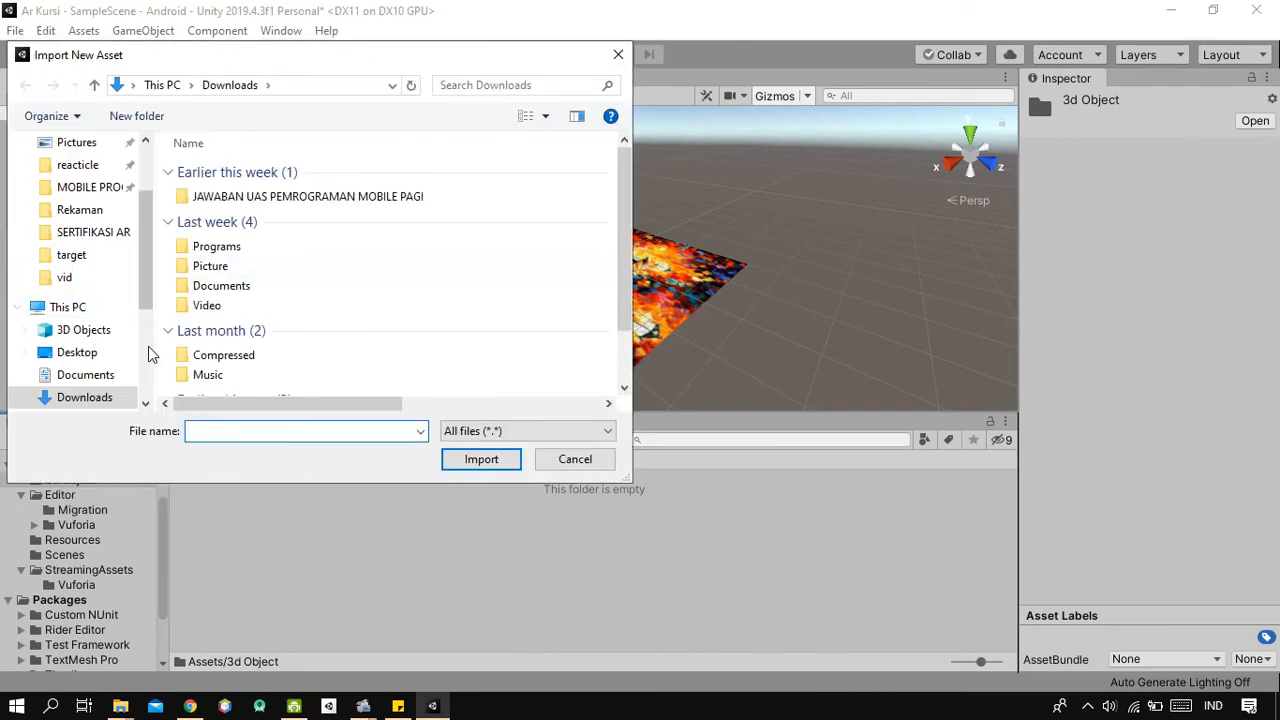
pyautogui.moveTo(146, 288)
pyautogui.mouseDown()
pyautogui.moveTo(140, 242)
pyautogui.moveTo(138, 377)
pyautogui.moveTo(139, 283)
pyautogui.mouseUp()
pyautogui.click(97, 258)
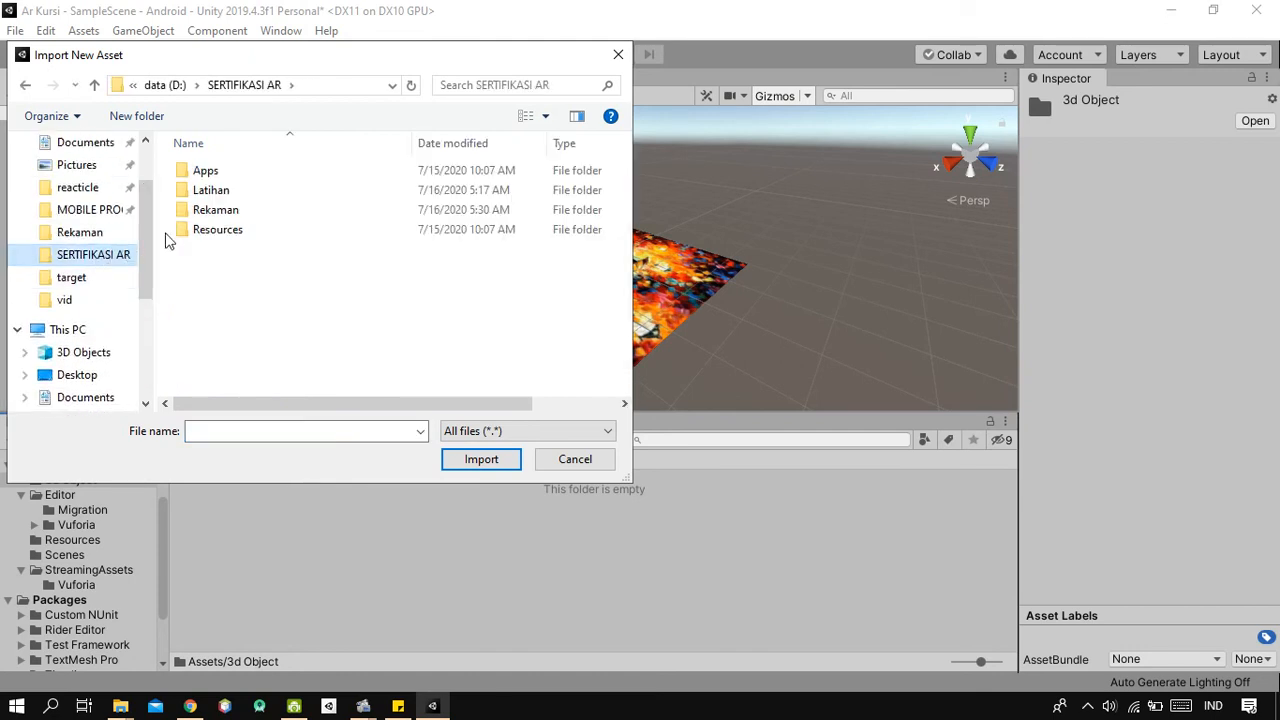
pyautogui.doubleClick(208, 191)
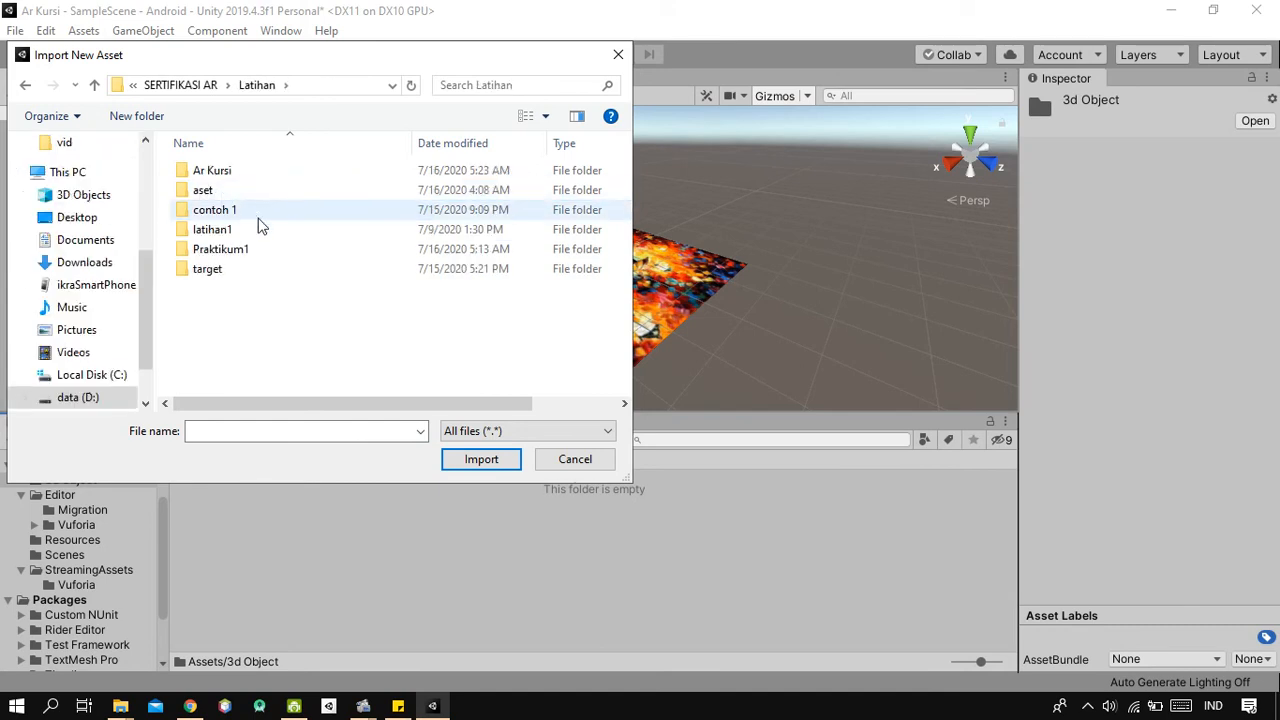
pyautogui.doubleClick(245, 172)
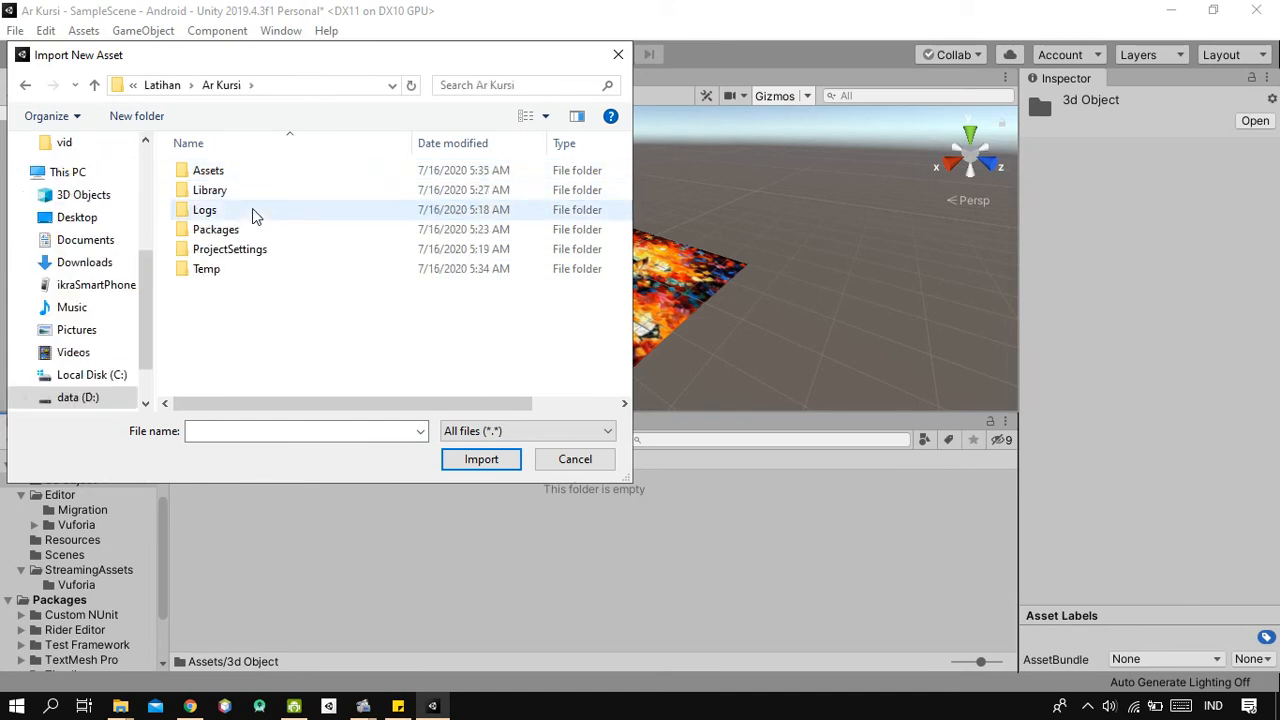
pyautogui.click(94, 85)
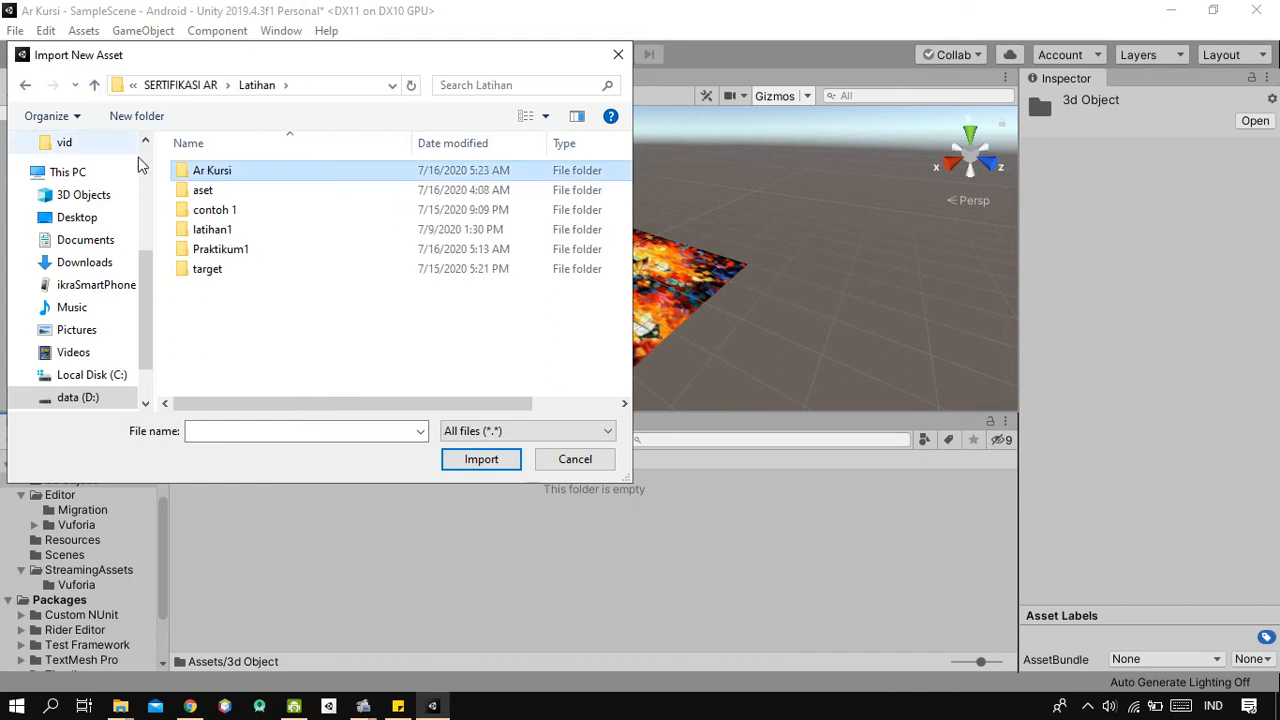
pyautogui.doubleClick(205, 190)
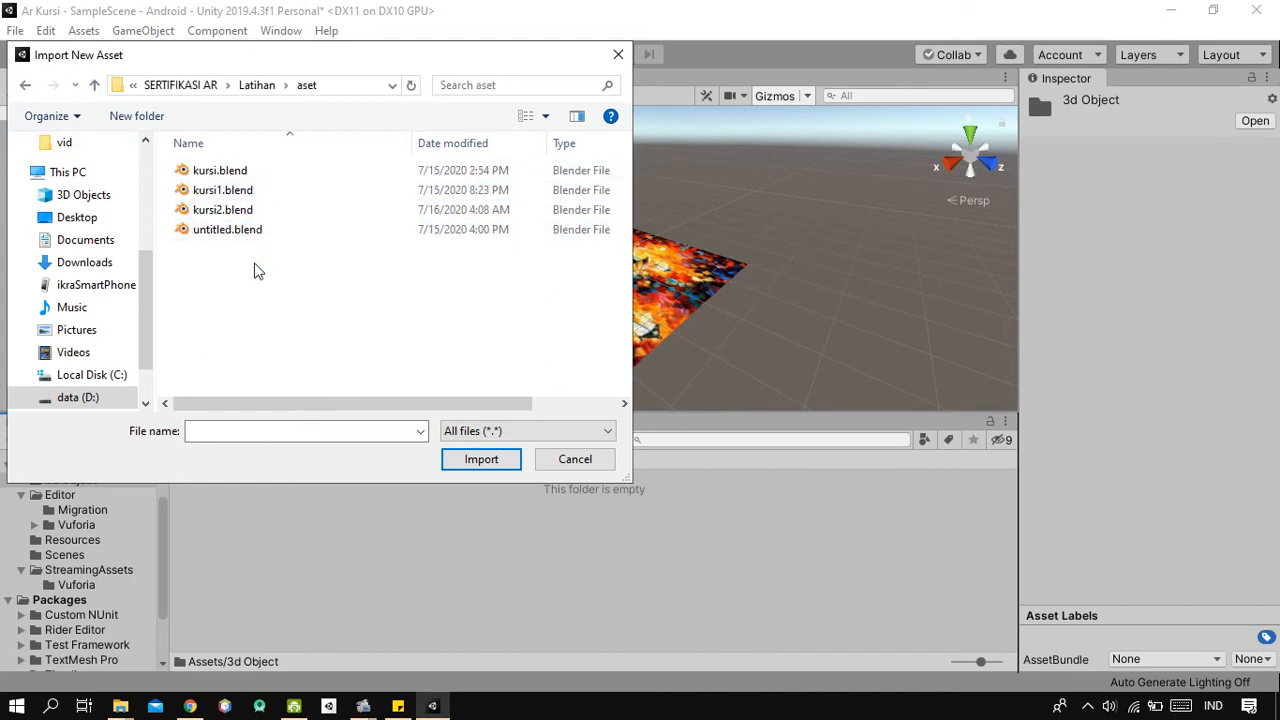
pyautogui.click(248, 210)
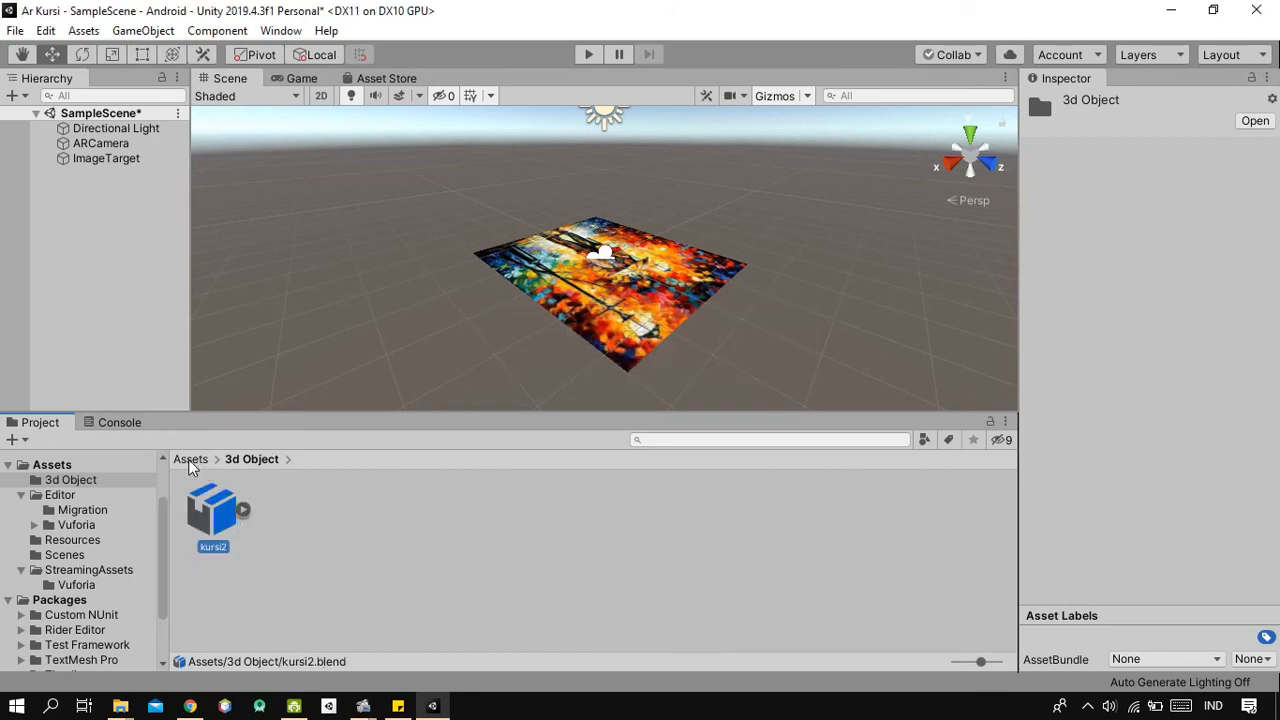
pyautogui.click(390, 605)
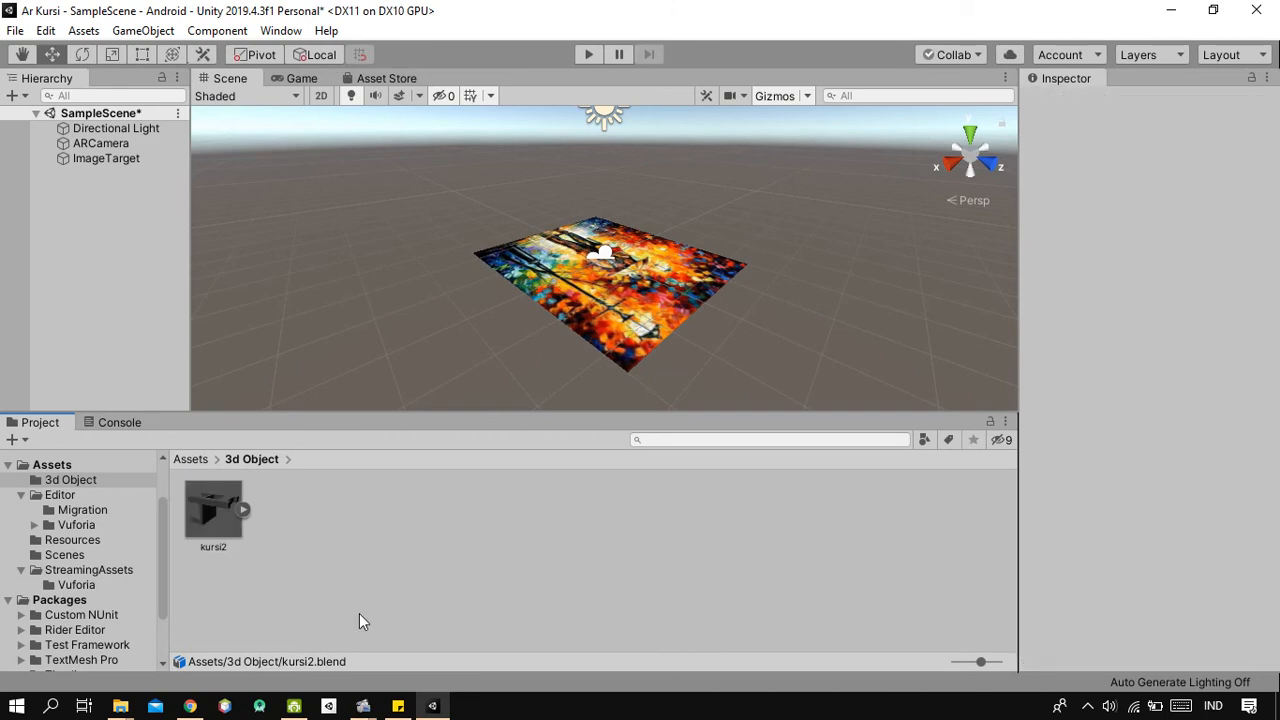
# Add the kursi2 model to the scene as a child of ImageTarget and raise it to a Y position of about 1.17
pyautogui.click(196, 514)
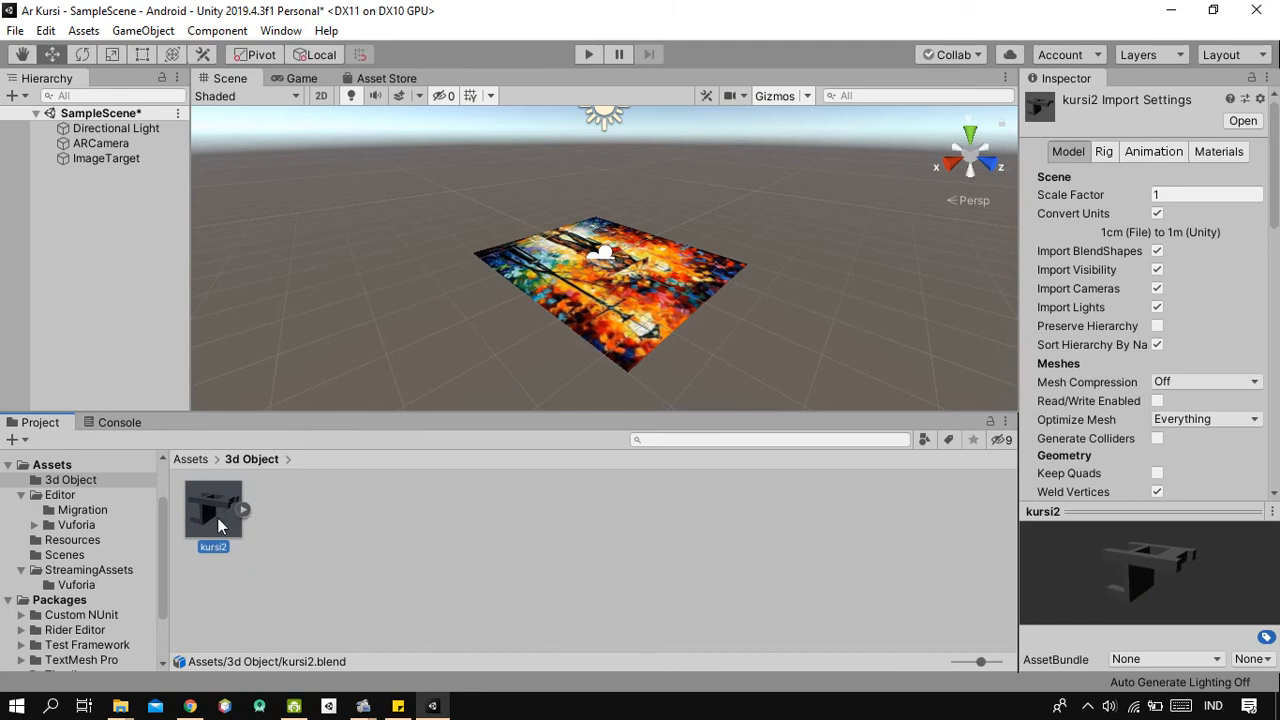
pyautogui.moveTo(215, 524); pyautogui.dragTo(104, 158)
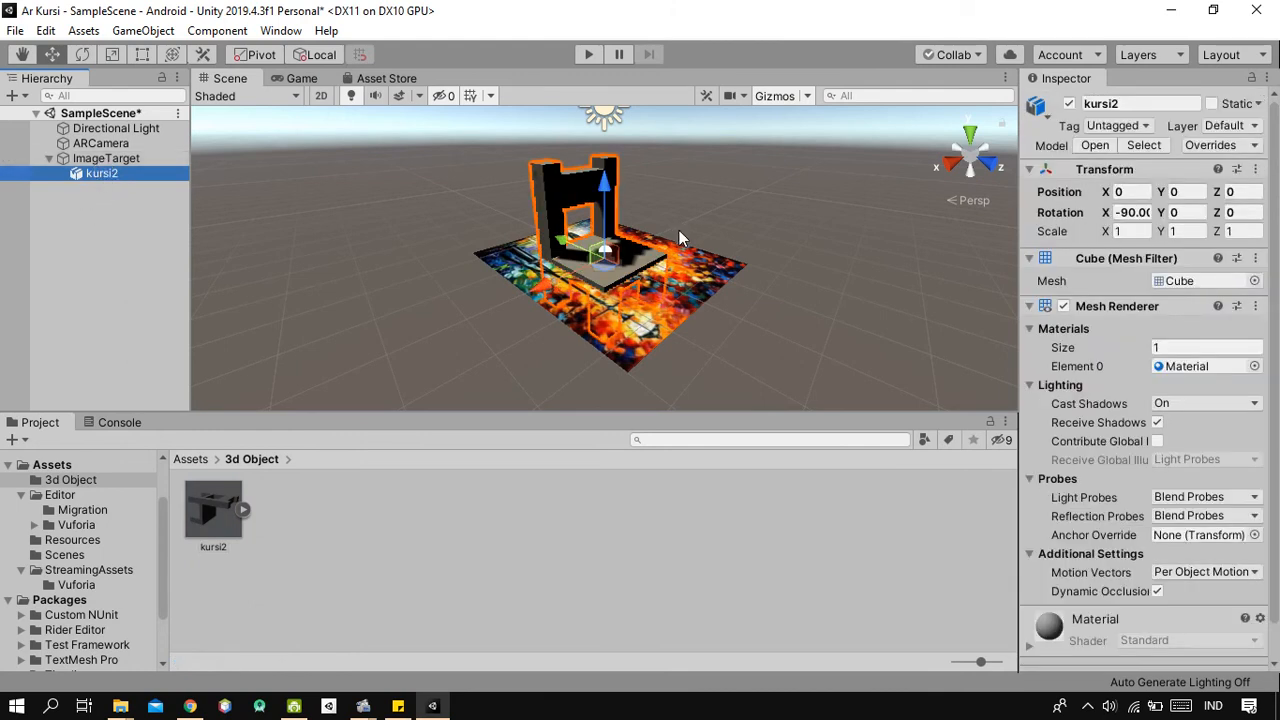
pyautogui.click(958, 170)
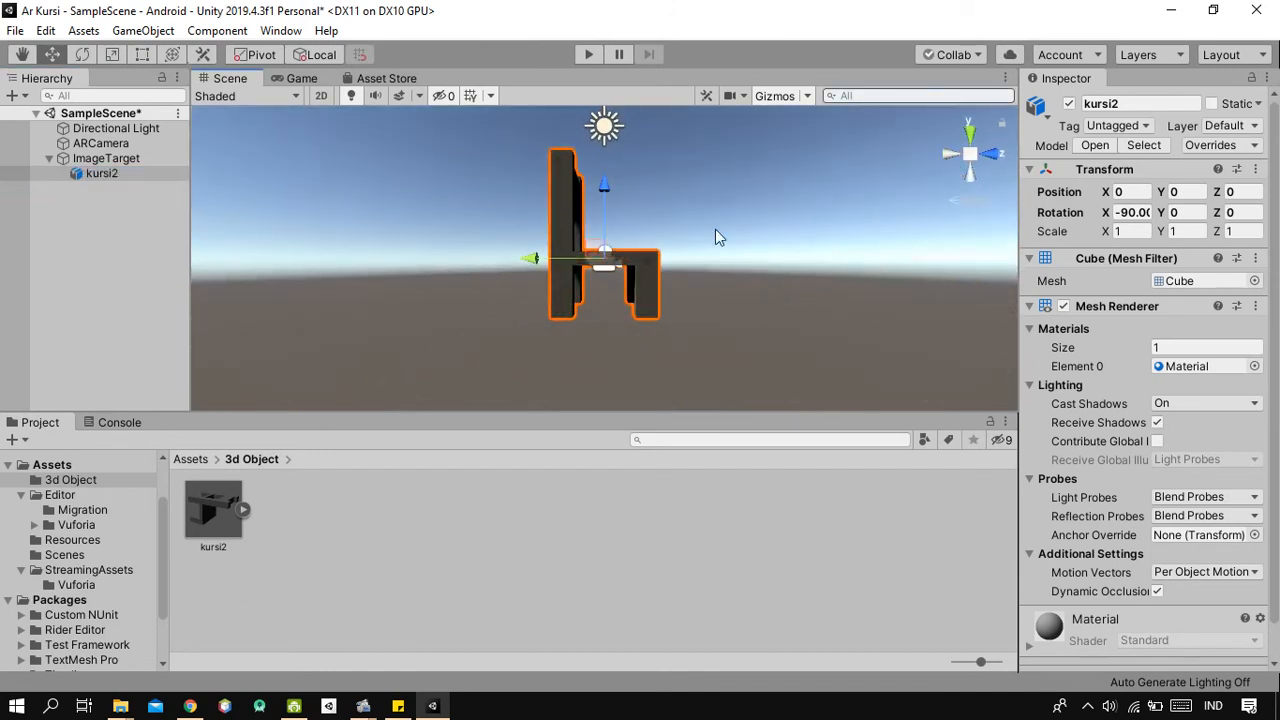
pyautogui.moveTo(606, 190); pyautogui.dragTo(601, 114)
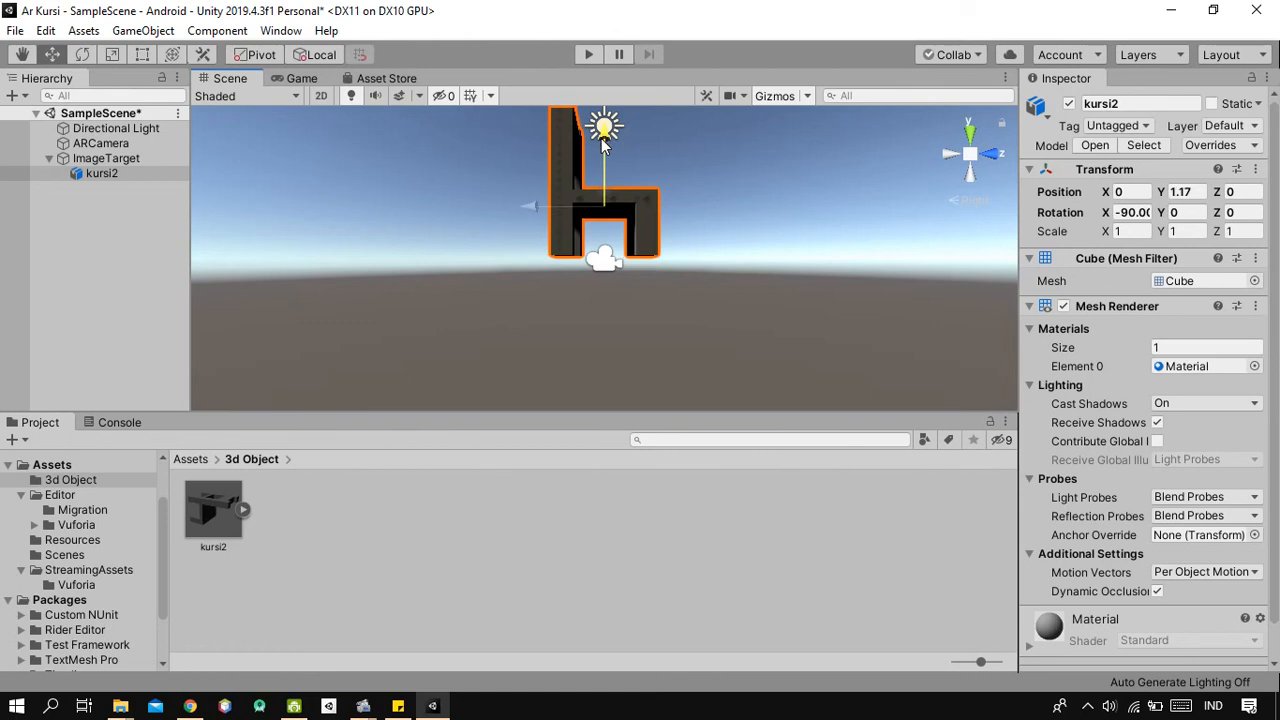
# Examine from several sides how the kursi2 chair stands on the image target marker
pyautogui.scroll(-2, 743, 248)
pyautogui.moveTo(727, 229); pyautogui.dragTo(714, 263, button='middle')
pyautogui.moveTo(447, 285); pyautogui.dragTo(515, 274, button='middle')
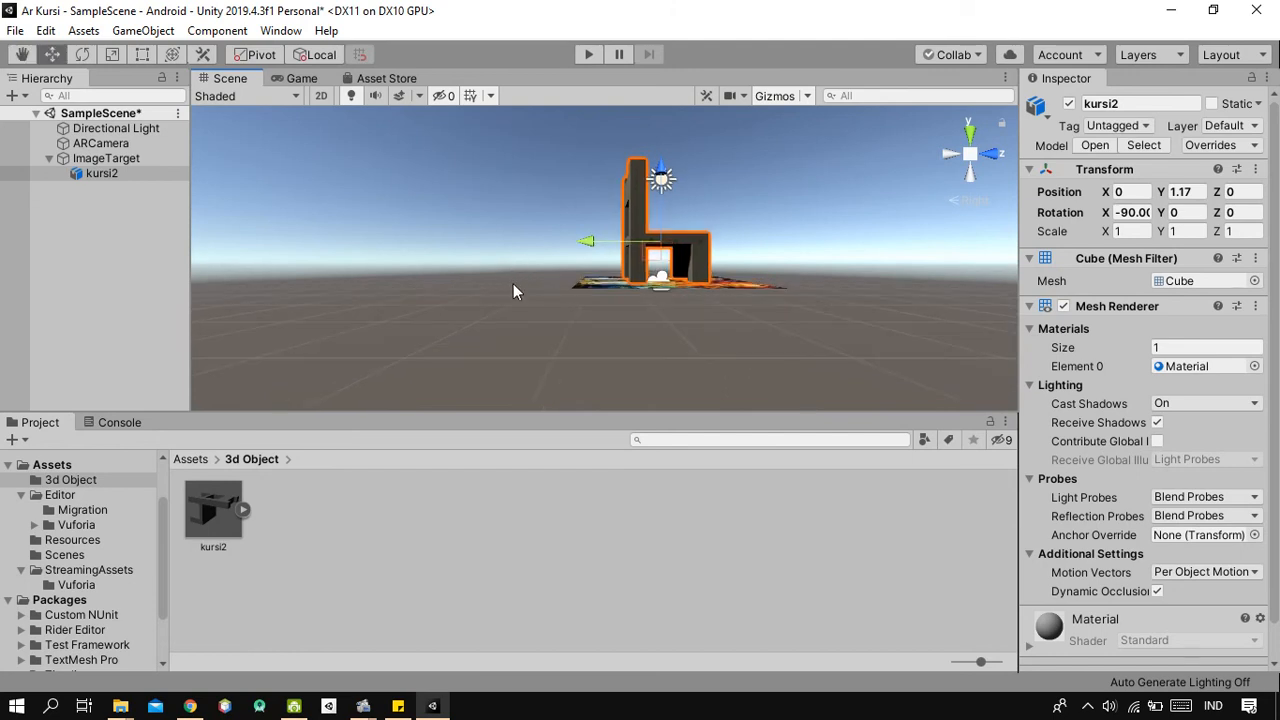
pyautogui.moveTo(724, 300); pyautogui.dragTo(663, 263, button='middle')
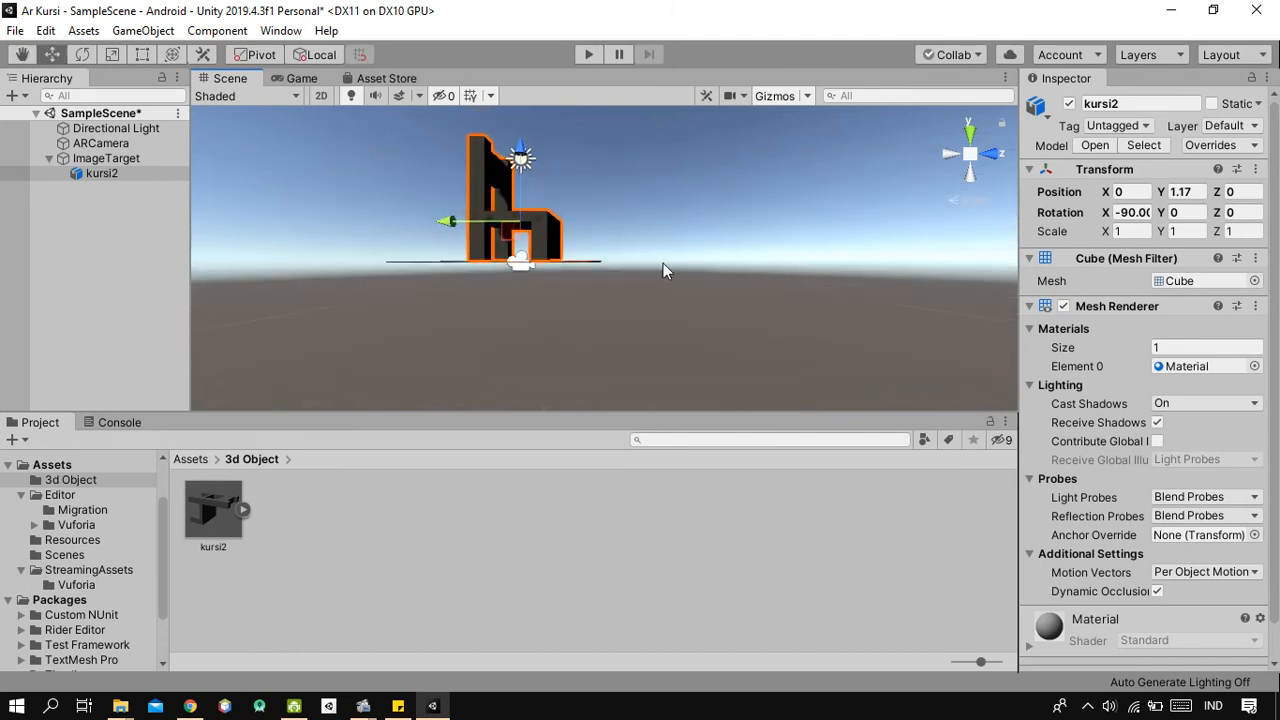
pyautogui.moveTo(513, 287)
pyautogui.mouseDown(button='middle')
pyautogui.moveTo(534, 306)
pyautogui.moveTo(627, 309)
pyautogui.moveTo(517, 300)
pyautogui.moveTo(615, 310)
pyautogui.mouseUp(button='middle')
pyautogui.scroll(5, 613, 321)
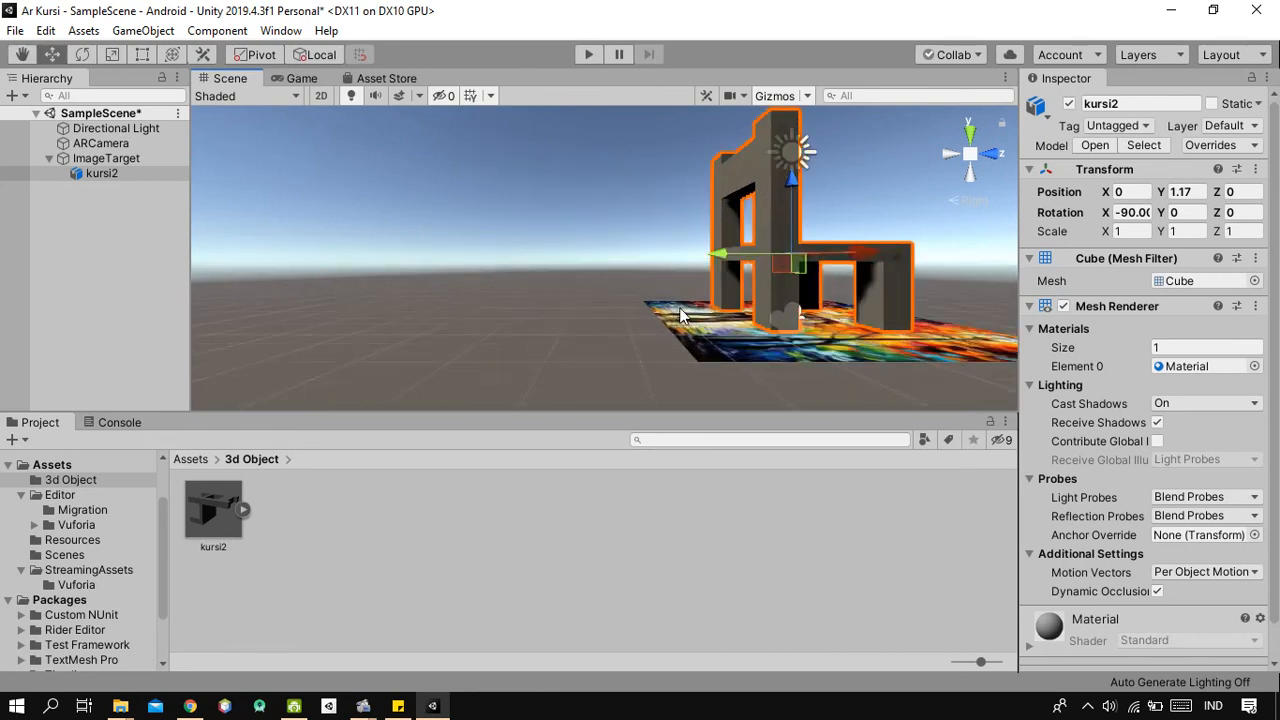
pyautogui.scroll(-3, 670, 310)
pyautogui.scroll(4, 679, 310)
pyautogui.scroll(-4, 679, 314)
pyautogui.scroll(2, 679, 312)
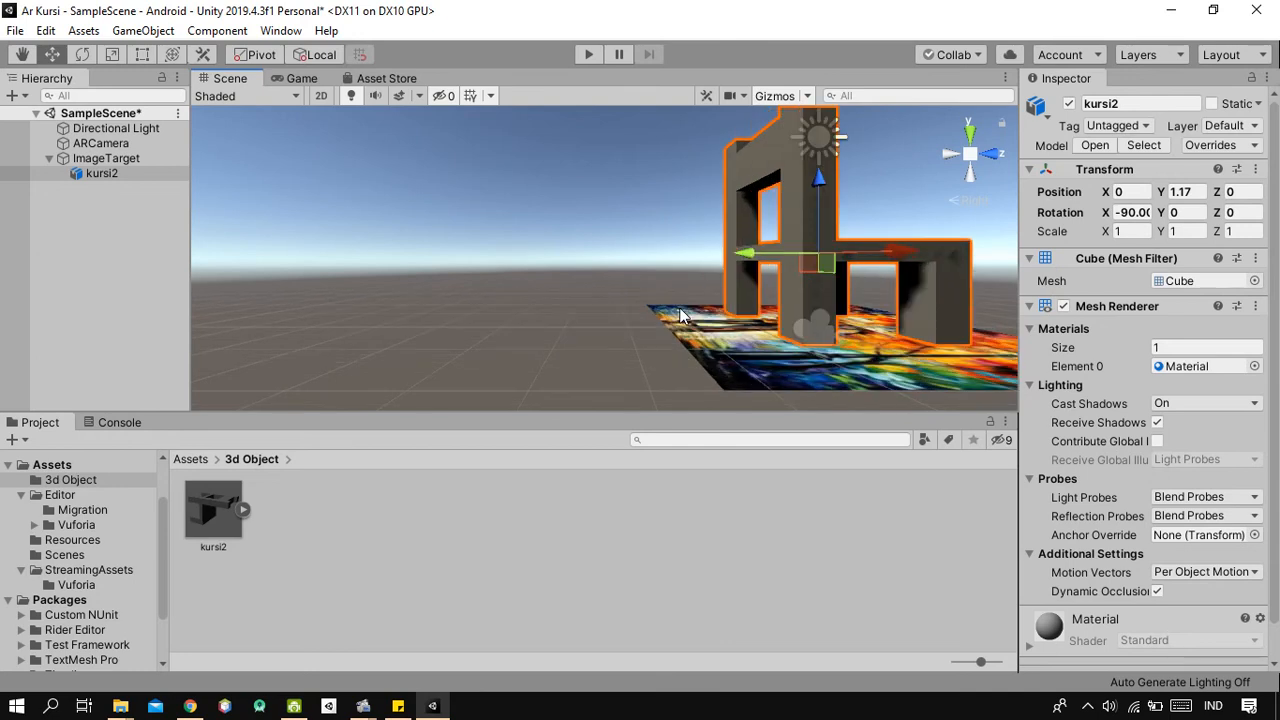
pyautogui.scroll(-2, 680, 315)
pyautogui.keyDown('alt'); pyautogui.moveTo(825, 351); pyautogui.dragTo(620, 310); pyautogui.keyUp('alt')
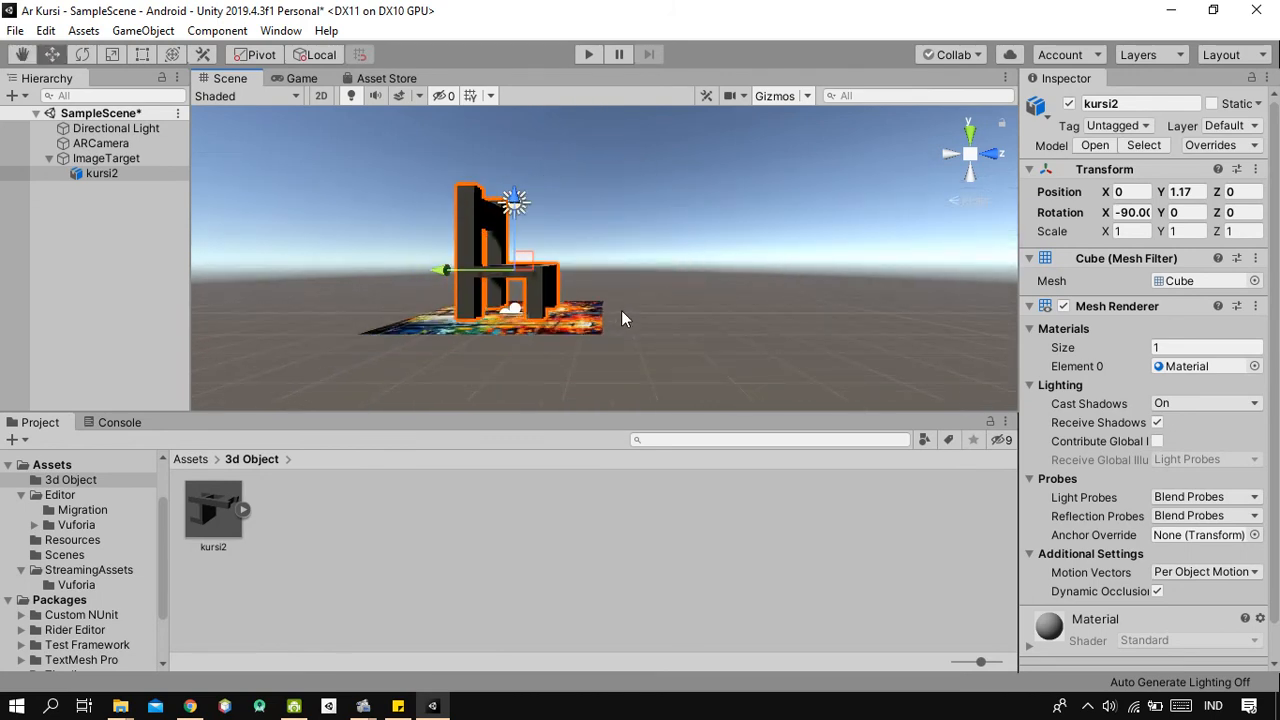
pyautogui.click(948, 160)
pyautogui.click(1001, 155)
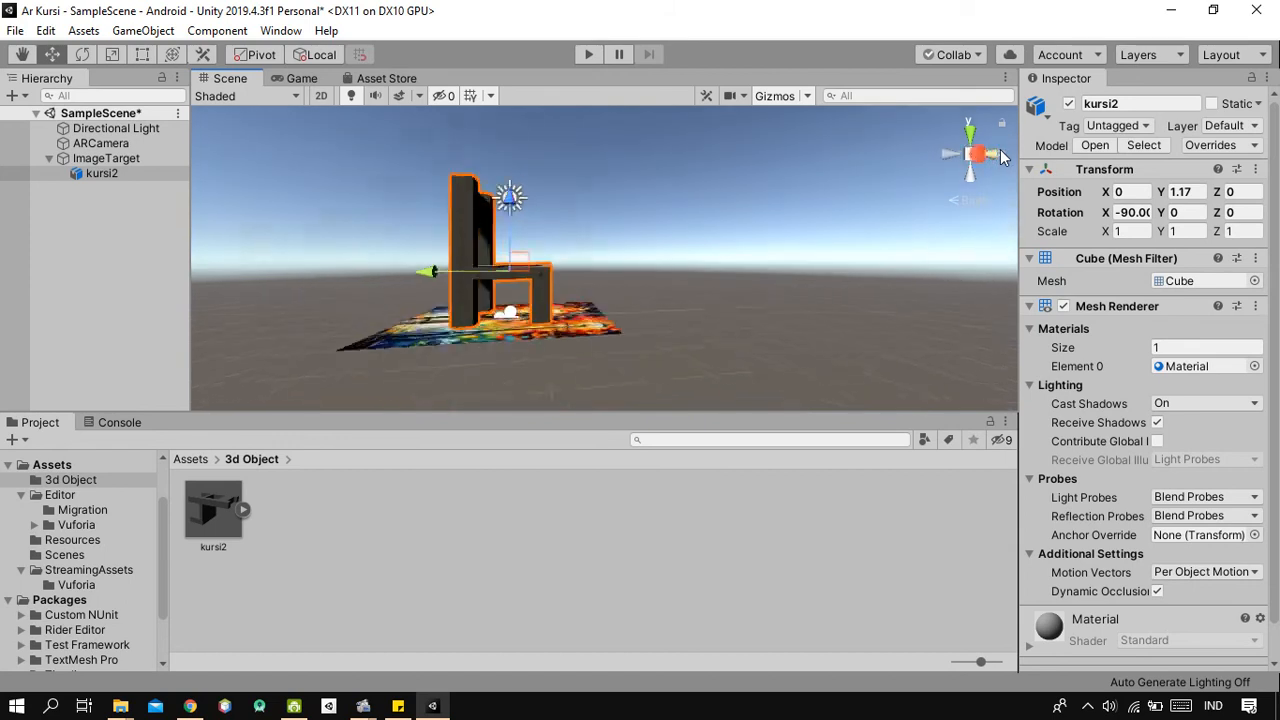
pyautogui.click(963, 162)
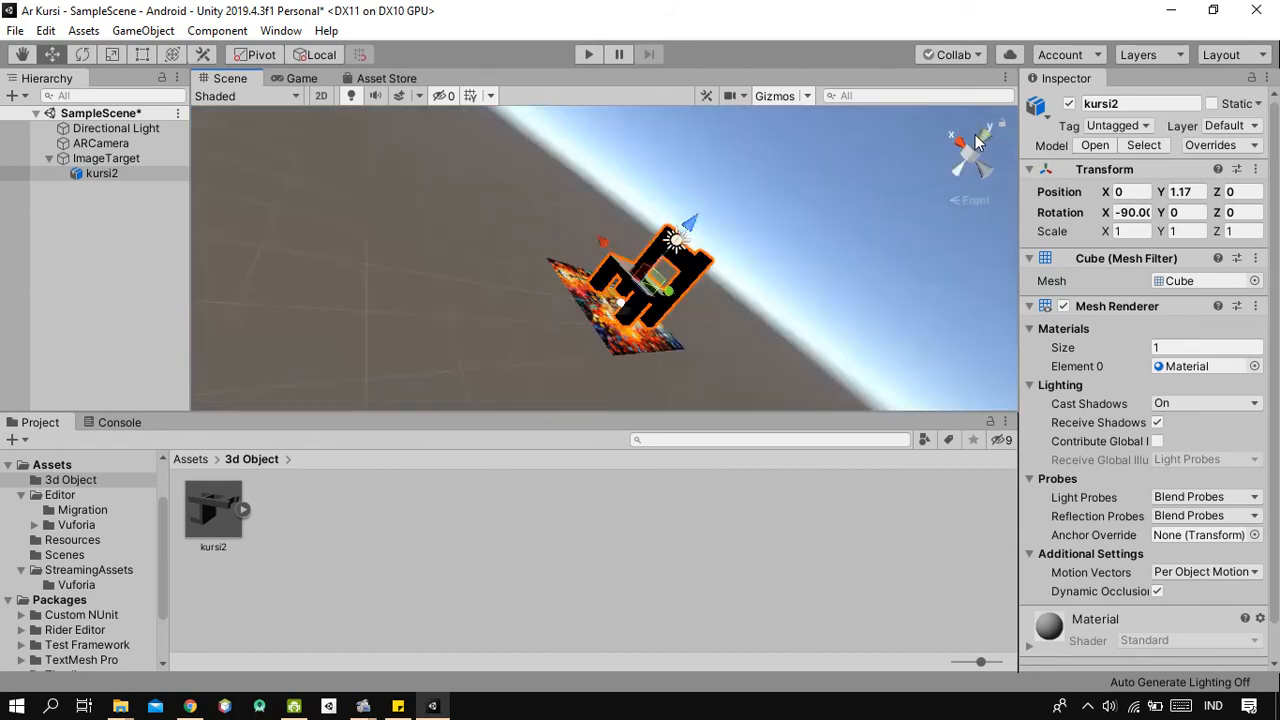
pyautogui.click(950, 160)
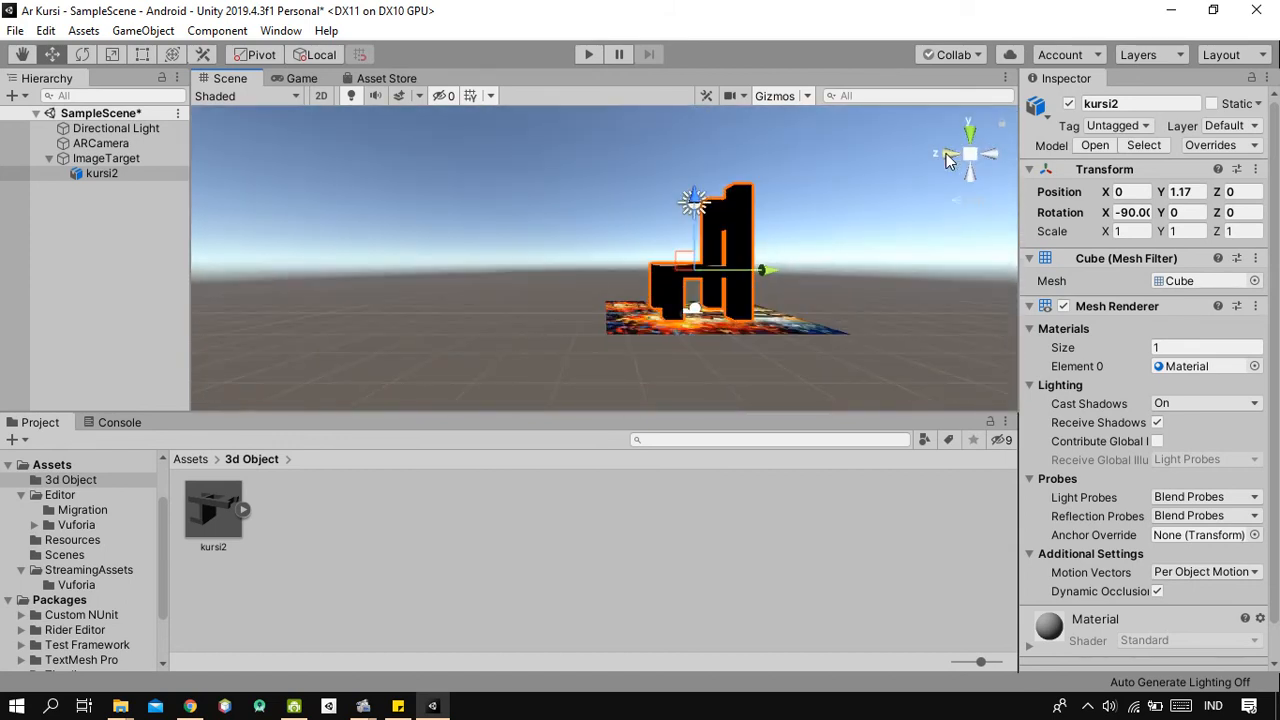
# Raise the kursi2 chair above the image target to a Y position of about 1.48
pyautogui.click(950, 165)
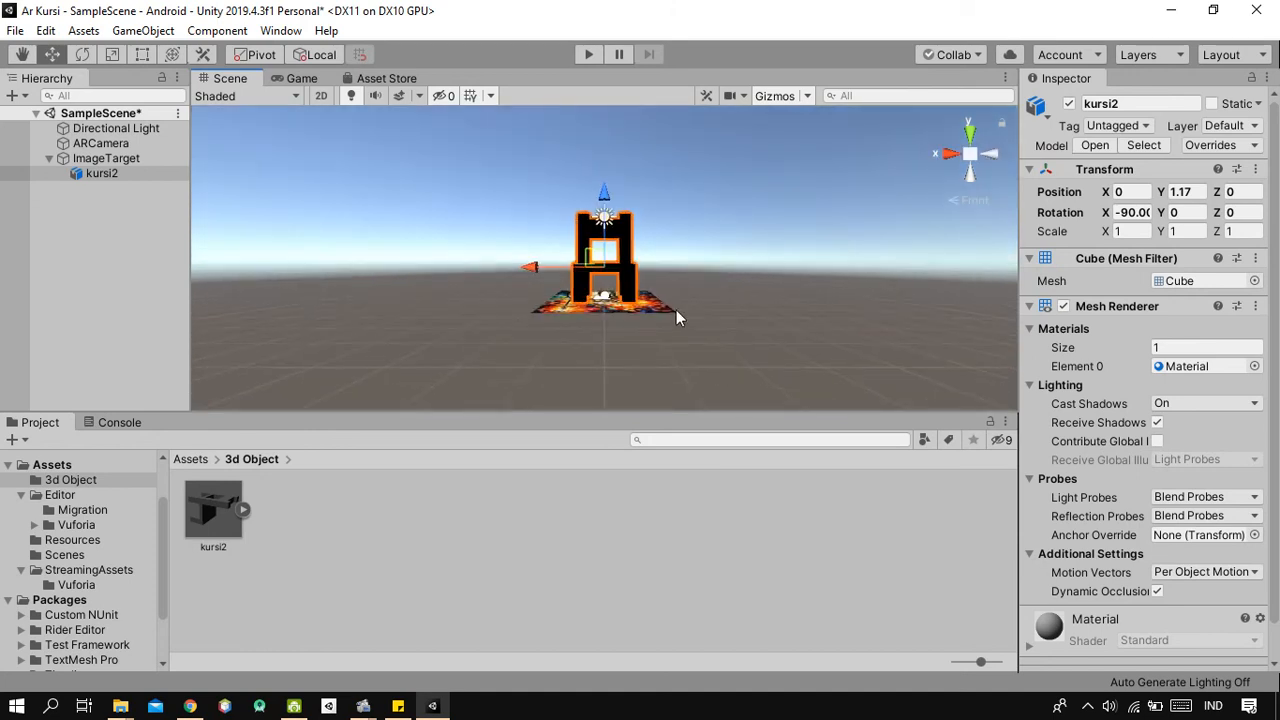
pyautogui.scroll(2, 640, 325)
pyautogui.scroll(2, 618, 340)
pyautogui.moveTo(618, 340); pyautogui.dragTo(660, 214, button='middle')
pyautogui.moveTo(686, 317); pyautogui.dragTo(700, 217, button='middle')
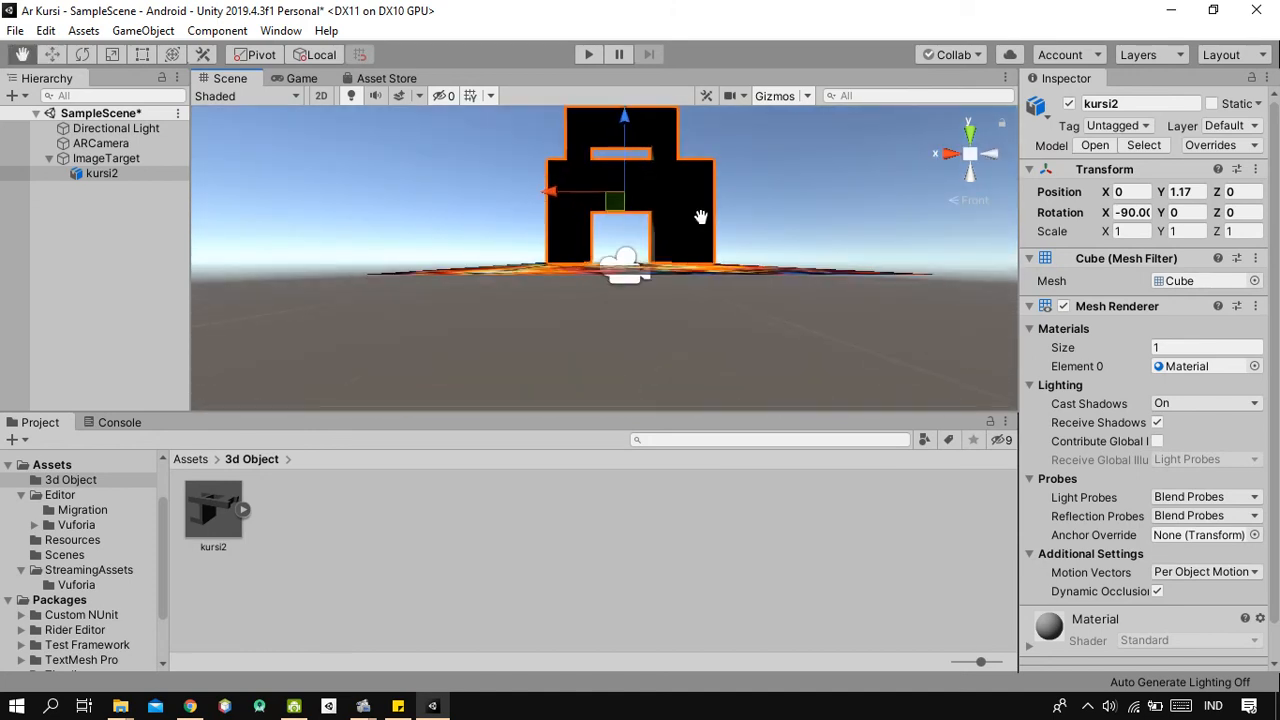
pyautogui.scroll(-3, 683, 232)
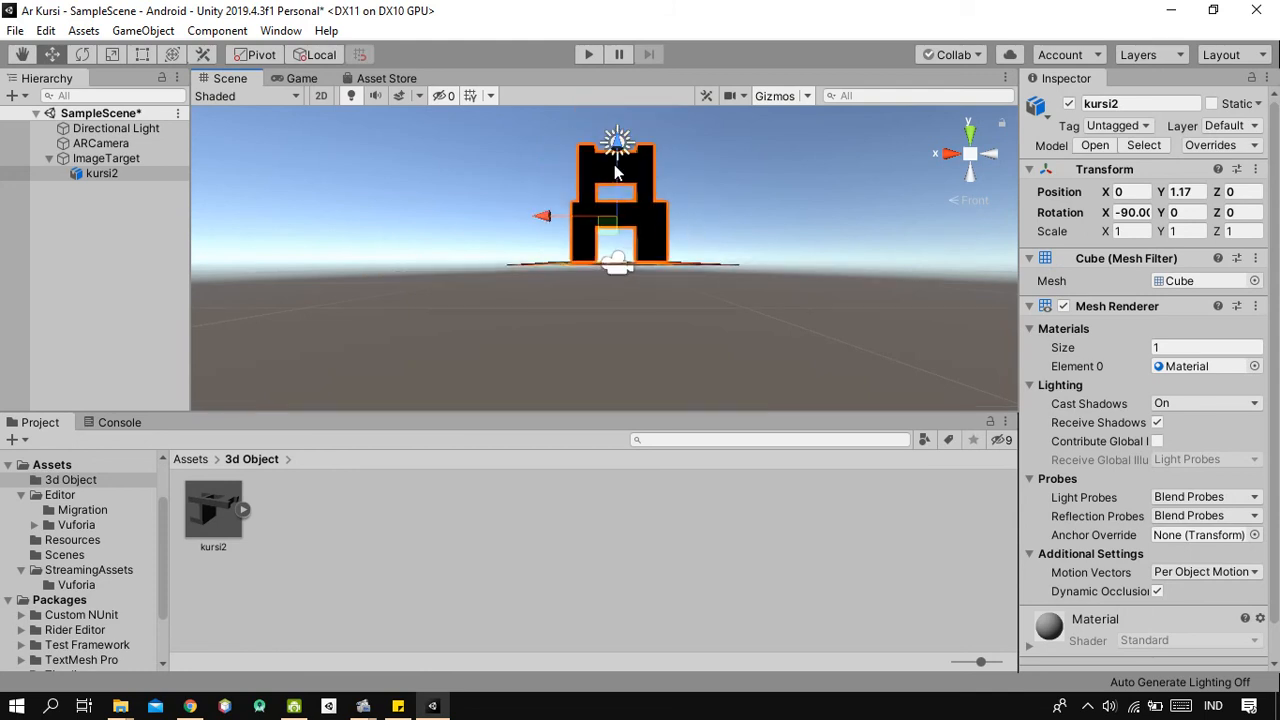
pyautogui.moveTo(620, 144); pyautogui.dragTo(620, 132)
pyautogui.scroll(-2, 653, 203)
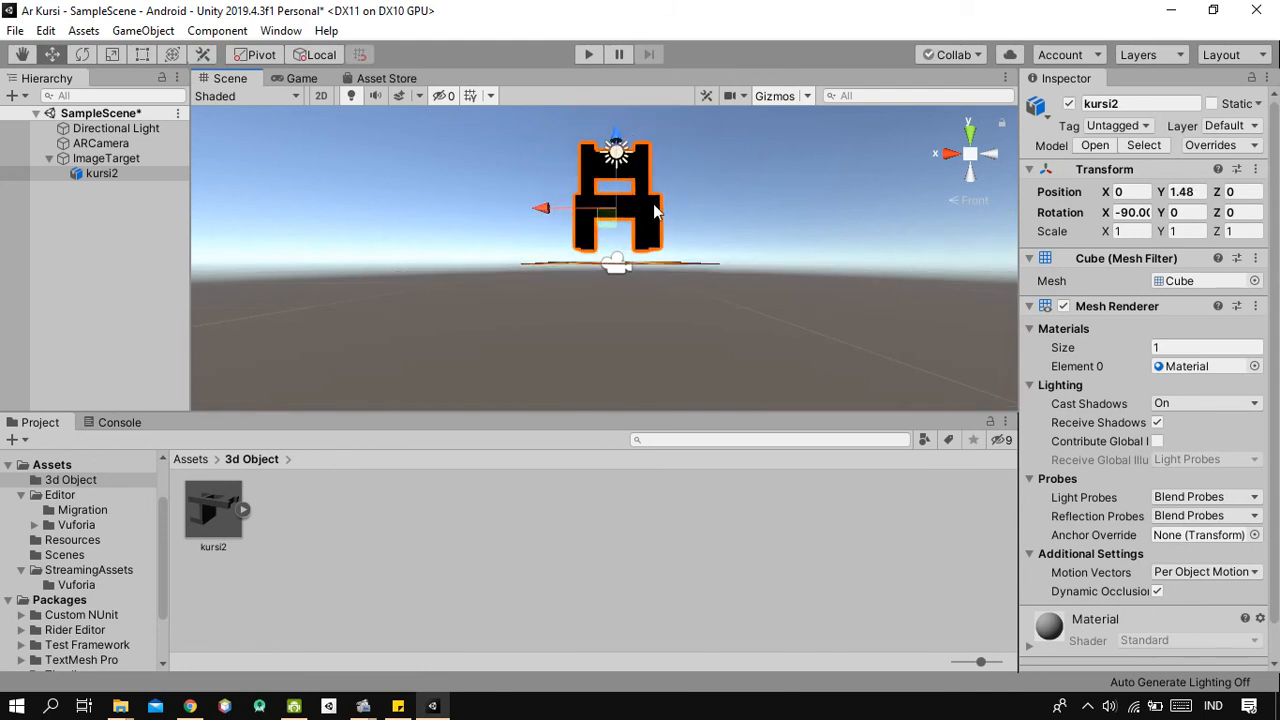
# Shift the kursi2 chair sideways to an X position of about -0.34 and raise it to a Y position of about 1.6
pyautogui.scroll(4, 660, 195)
pyautogui.moveTo(661, 212); pyautogui.dragTo(636, 336, button='middle')
pyautogui.scroll(1, 612, 290)
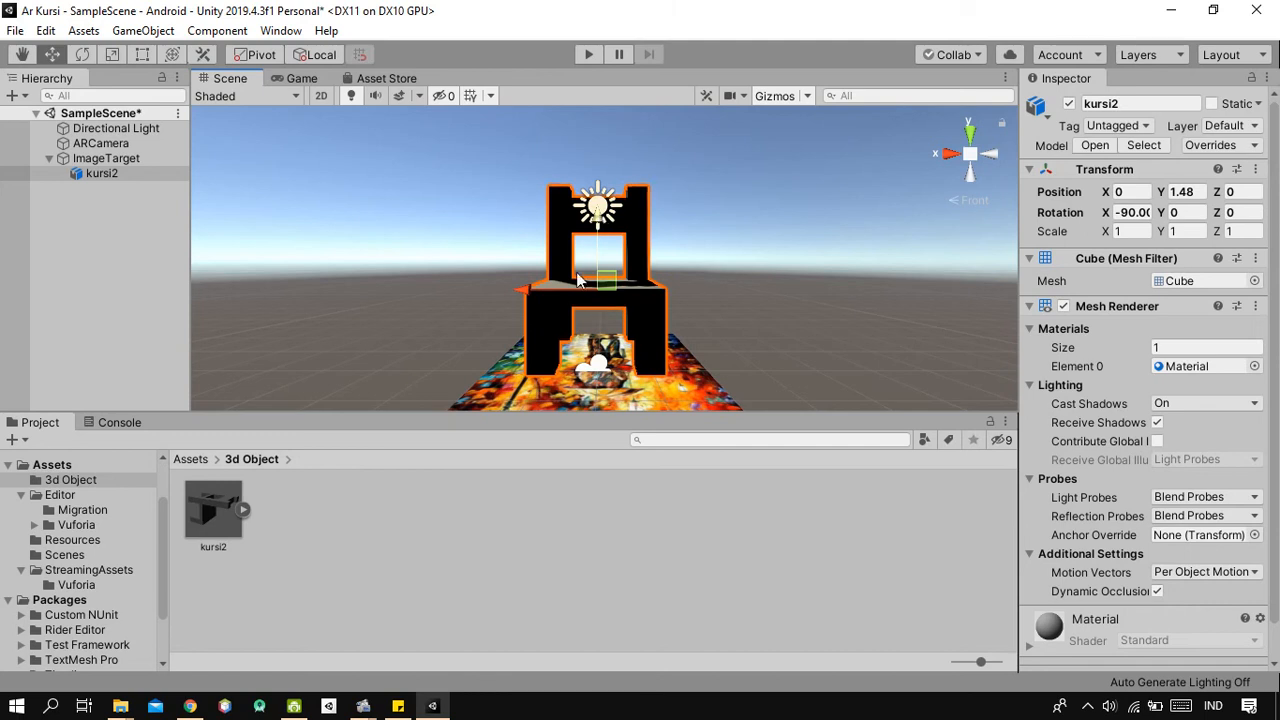
pyautogui.moveTo(525, 293)
pyautogui.mouseDown()
pyautogui.moveTo(514, 293)
pyautogui.moveTo(568, 288)
pyautogui.moveTo(537, 292)
pyautogui.mouseUp()
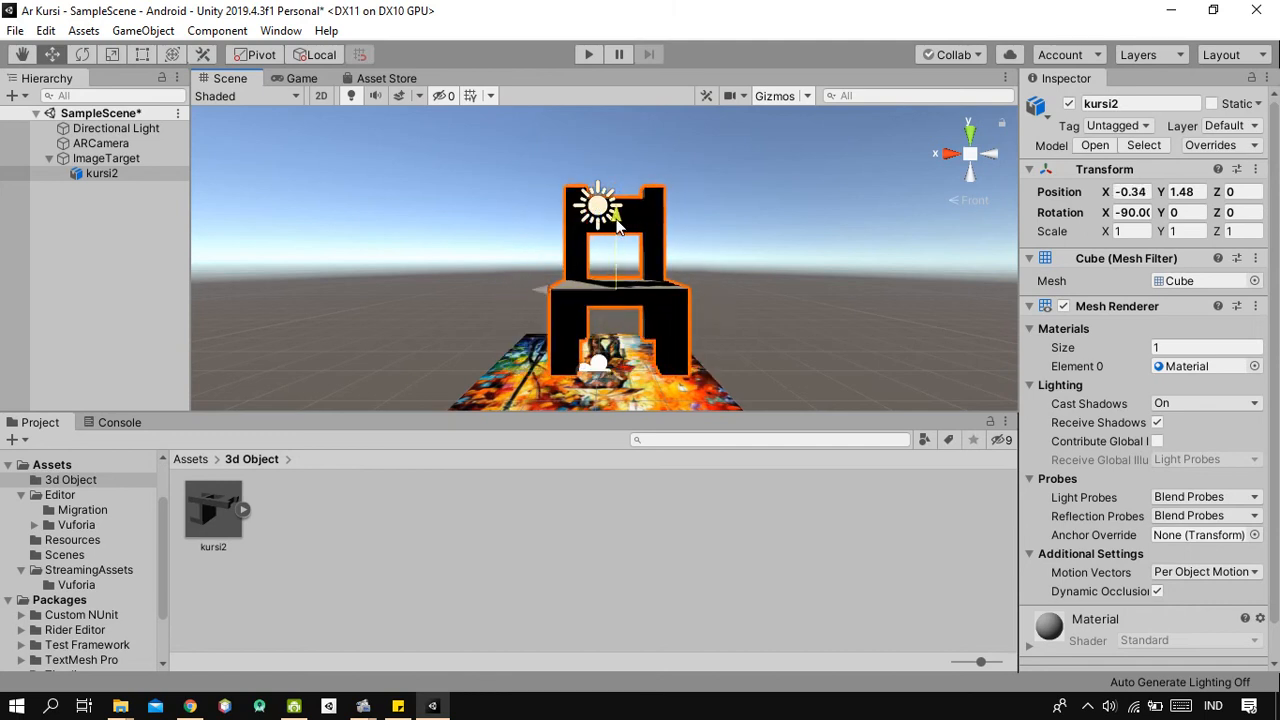
pyautogui.moveTo(630, 222); pyautogui.dragTo(631, 214)
# Move the kursi2 chair backward along the marker to a Z position of about -0.27
pyautogui.click(950, 162)
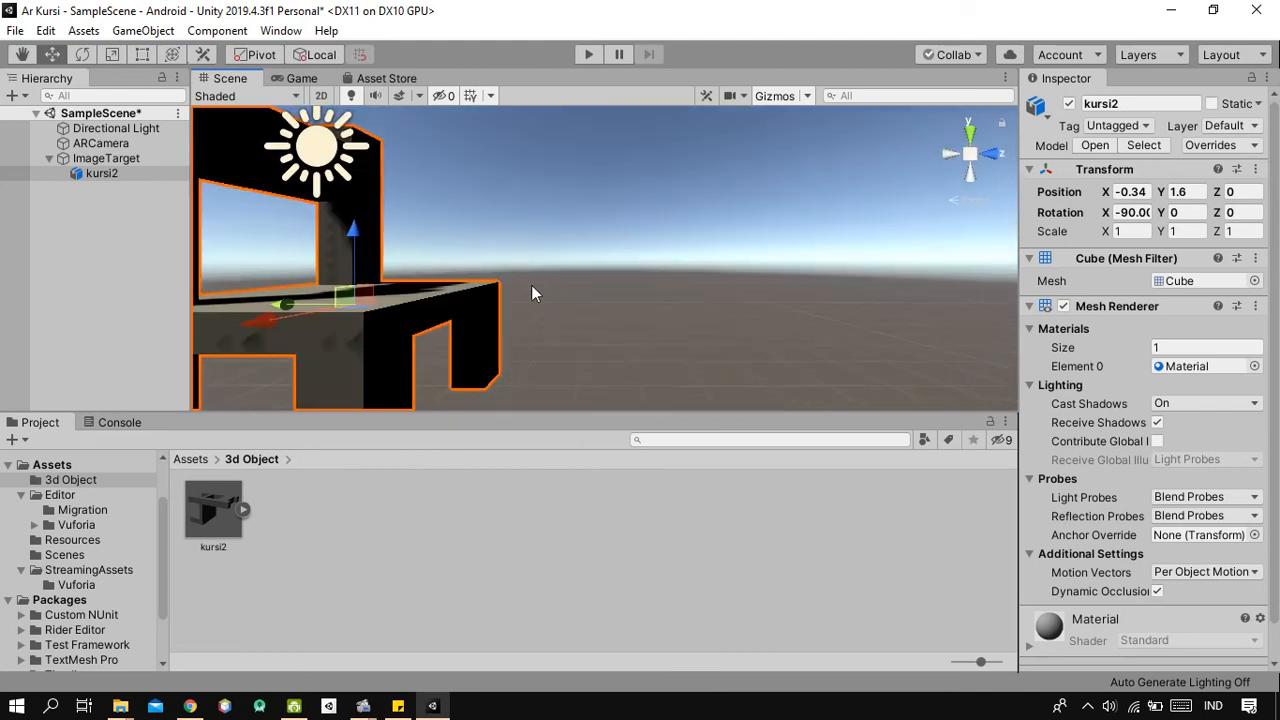
pyautogui.scroll(-3, 391, 324)
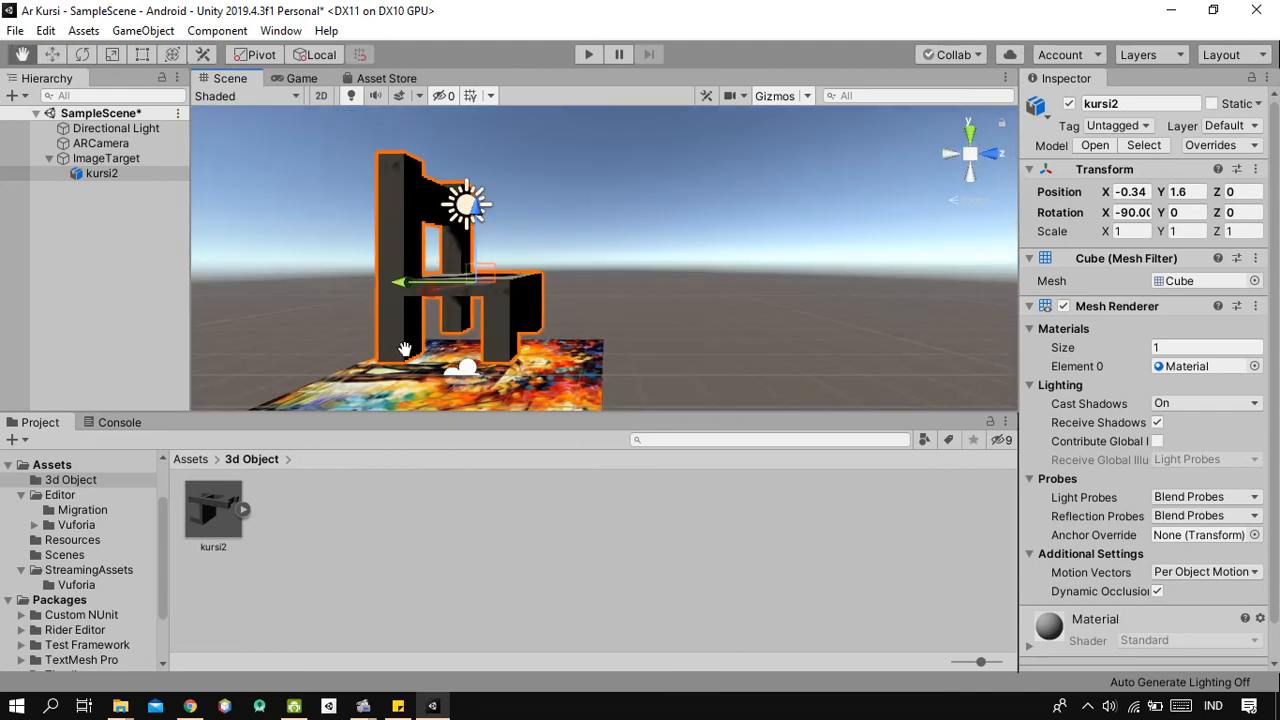
pyautogui.moveTo(404, 346); pyautogui.dragTo(452, 349, button='middle')
pyautogui.moveTo(454, 289); pyautogui.dragTo(442, 289)
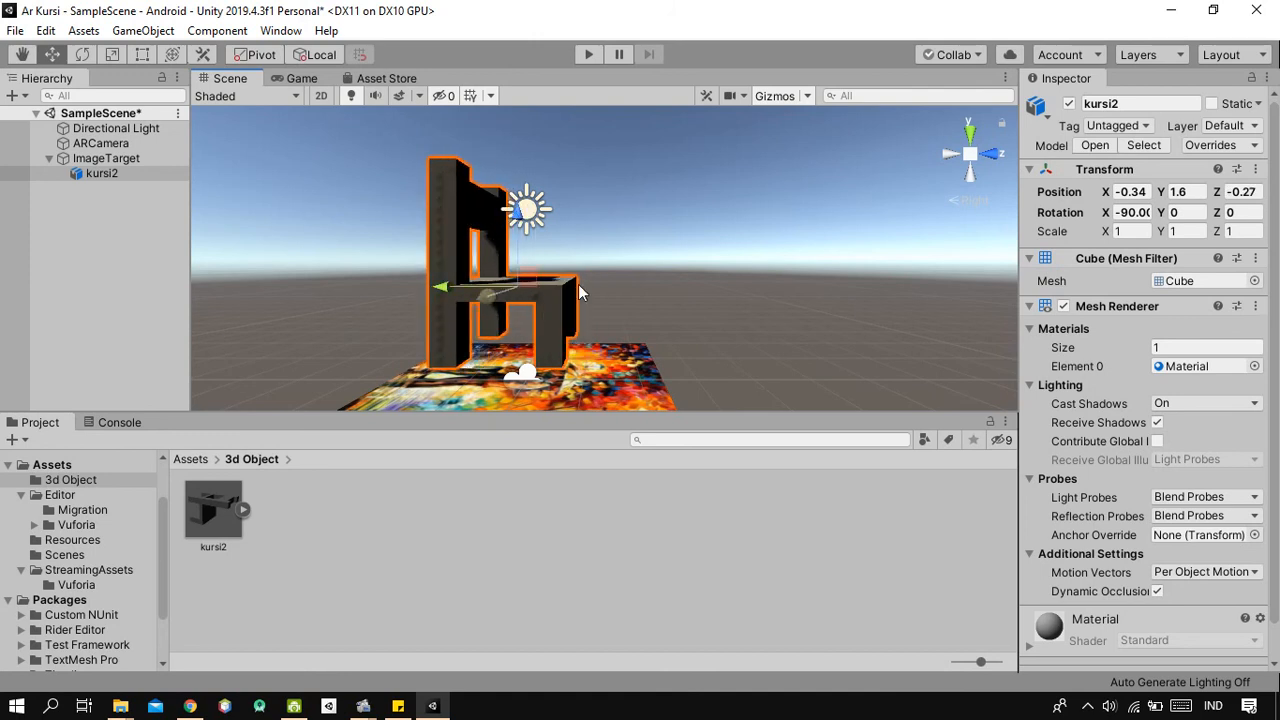
# Center the kursi2 chair over the marker as seen from above, at about X 0.13 and Z 0.12
pyautogui.click(969, 130)
pyautogui.moveTo(745, 275); pyautogui.dragTo(714, 259, button='middle')
pyautogui.moveTo(656, 277); pyautogui.dragTo(671, 273)
pyautogui.moveTo(596, 354); pyautogui.dragTo(596, 342)
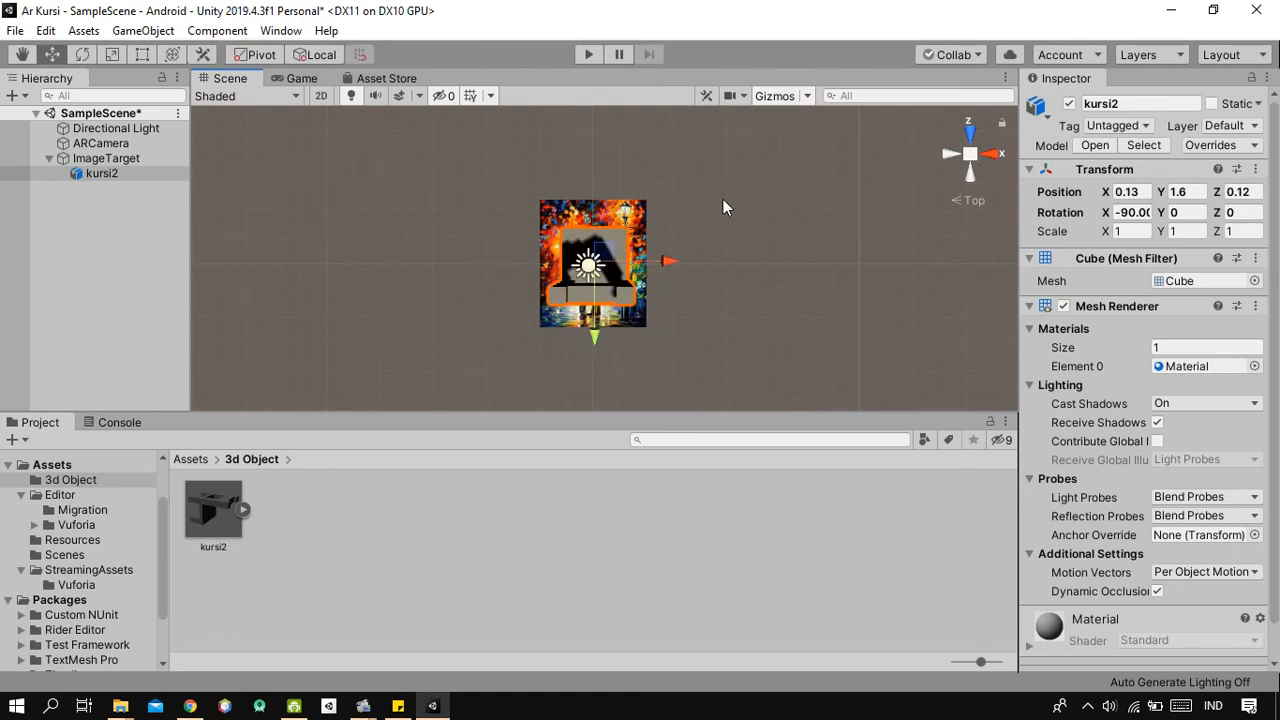
# Run the scene in play mode to check how the chair appears over the printed marker, and stop the run
pyautogui.click(589, 55)
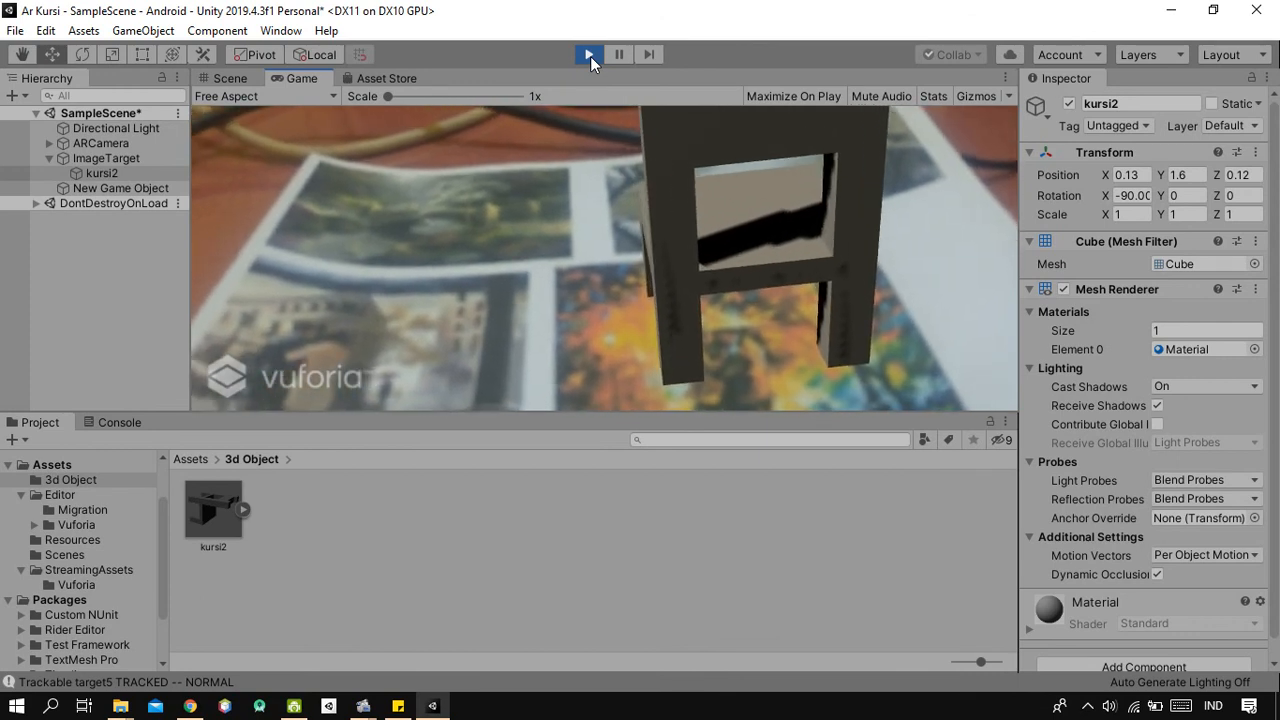
pyautogui.click(590, 55)
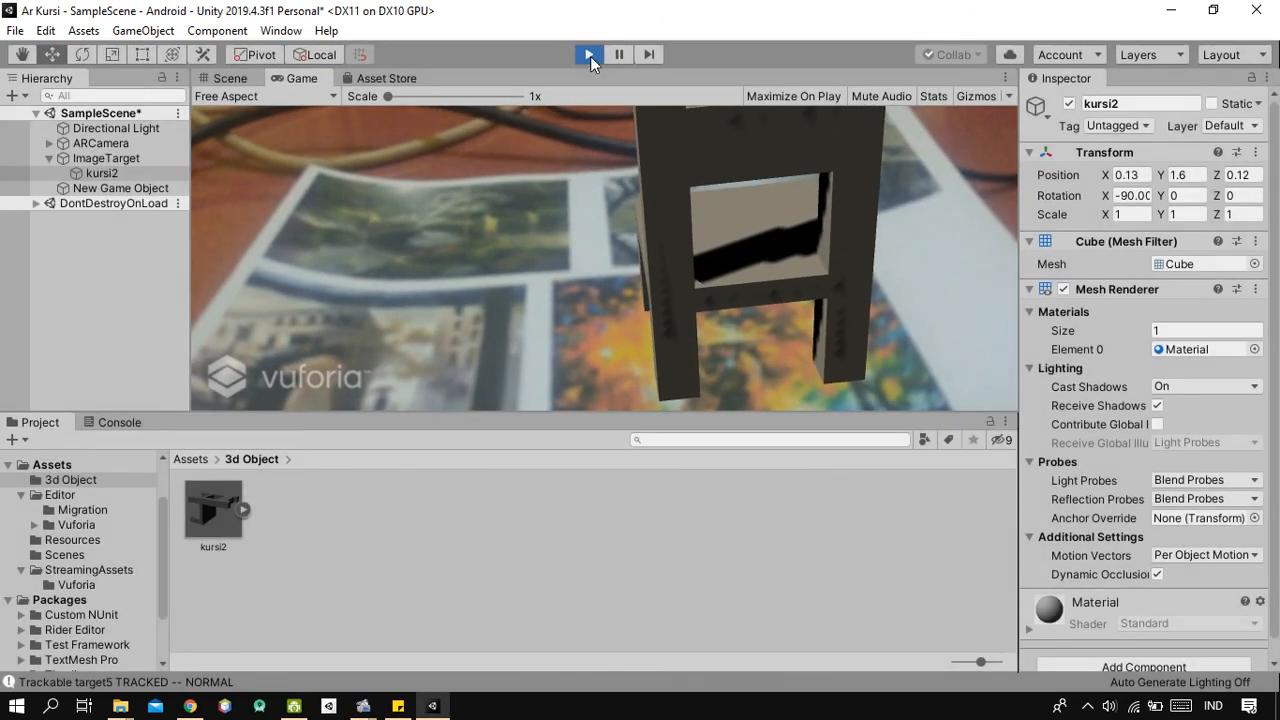